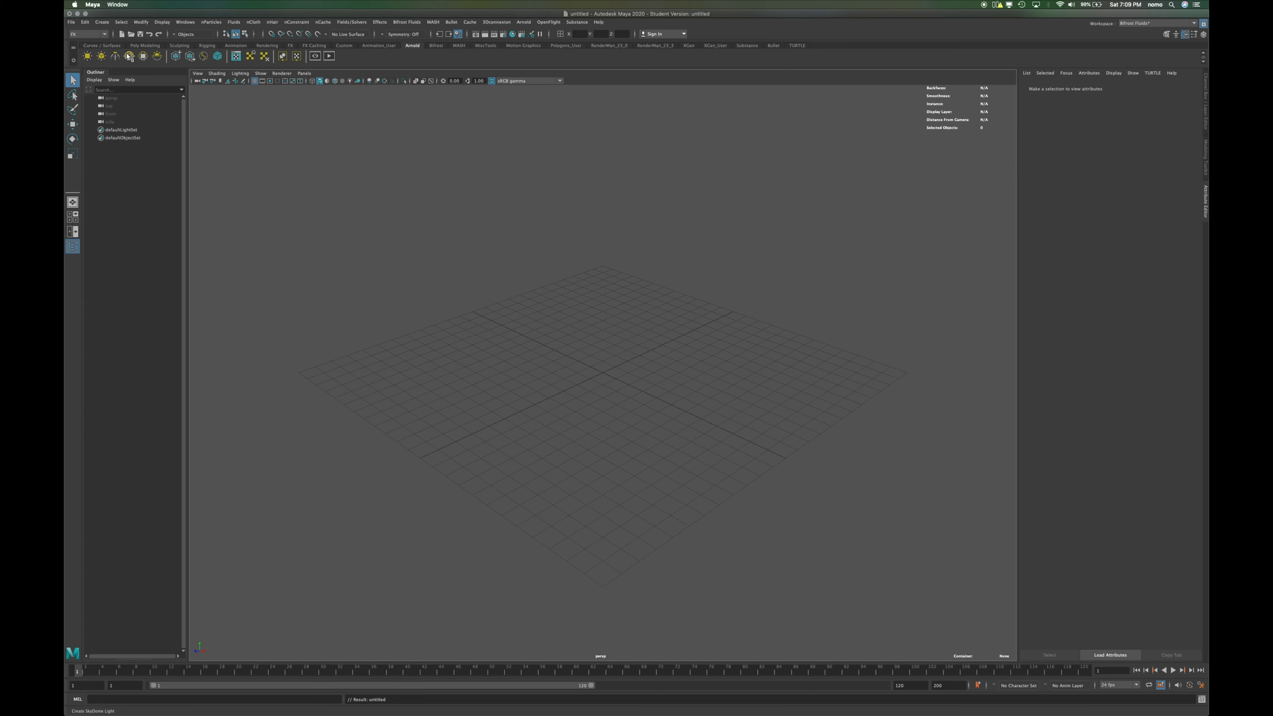
Add an Arnold skydome light and a polygon disc at the origin, scaled up uniformly to extend beyond the grid as the ground
click(128, 56)
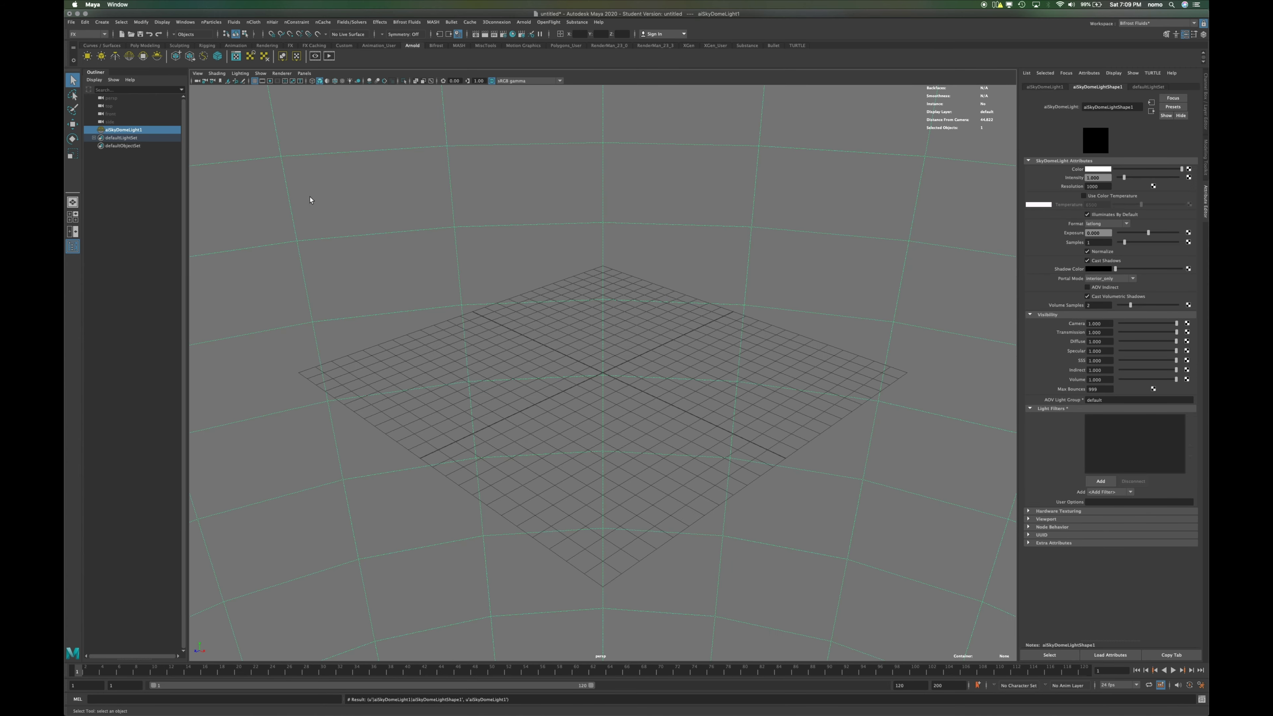
click(158, 46)
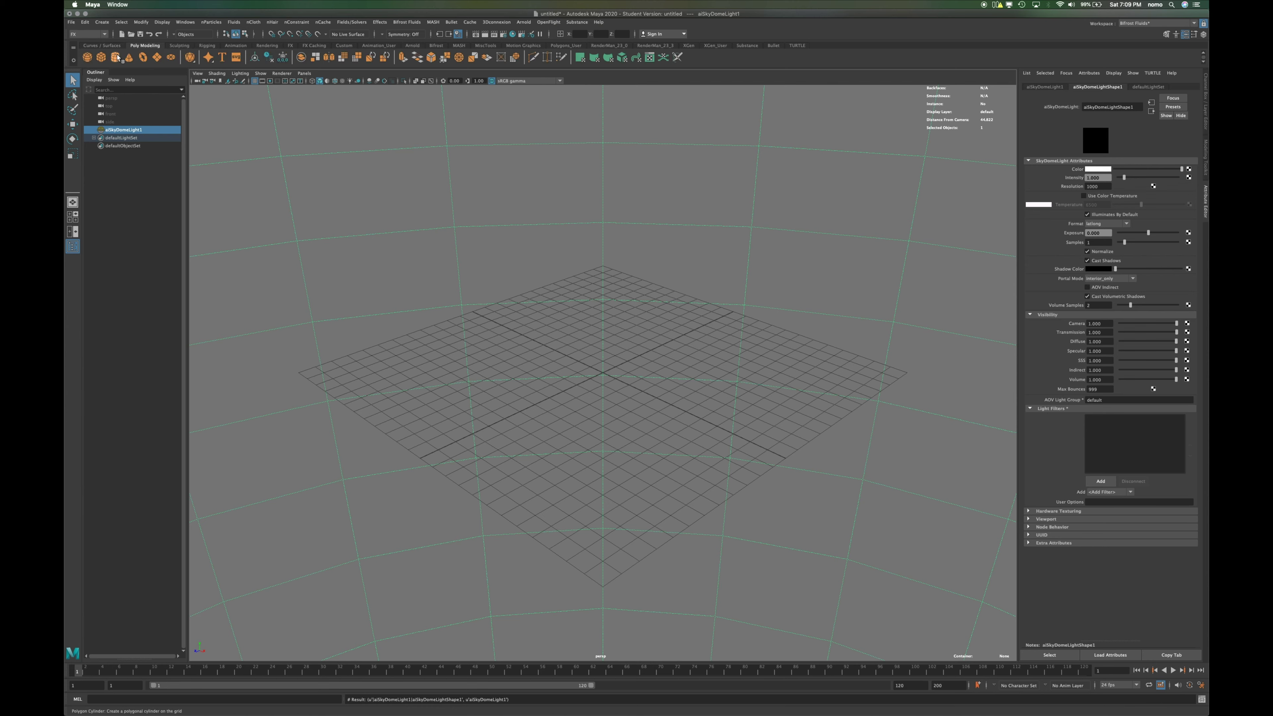
click(171, 57)
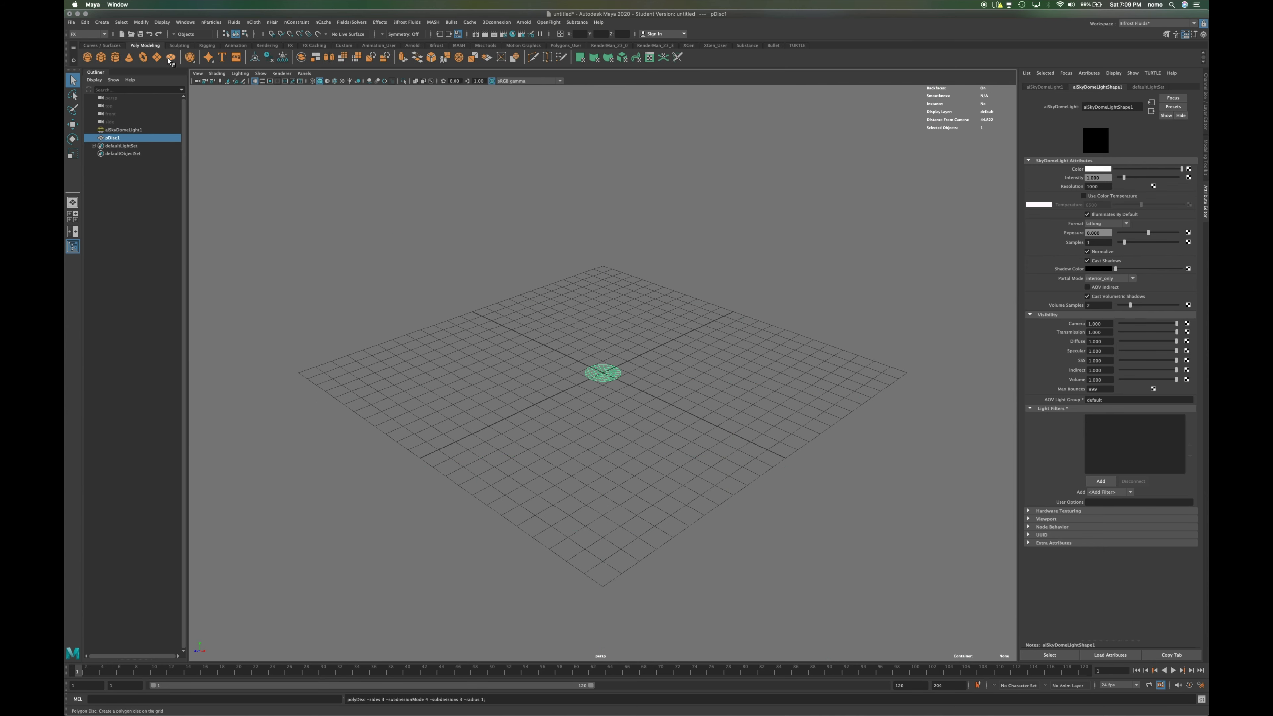
key(r)
drag(604, 372, 1037, 176)
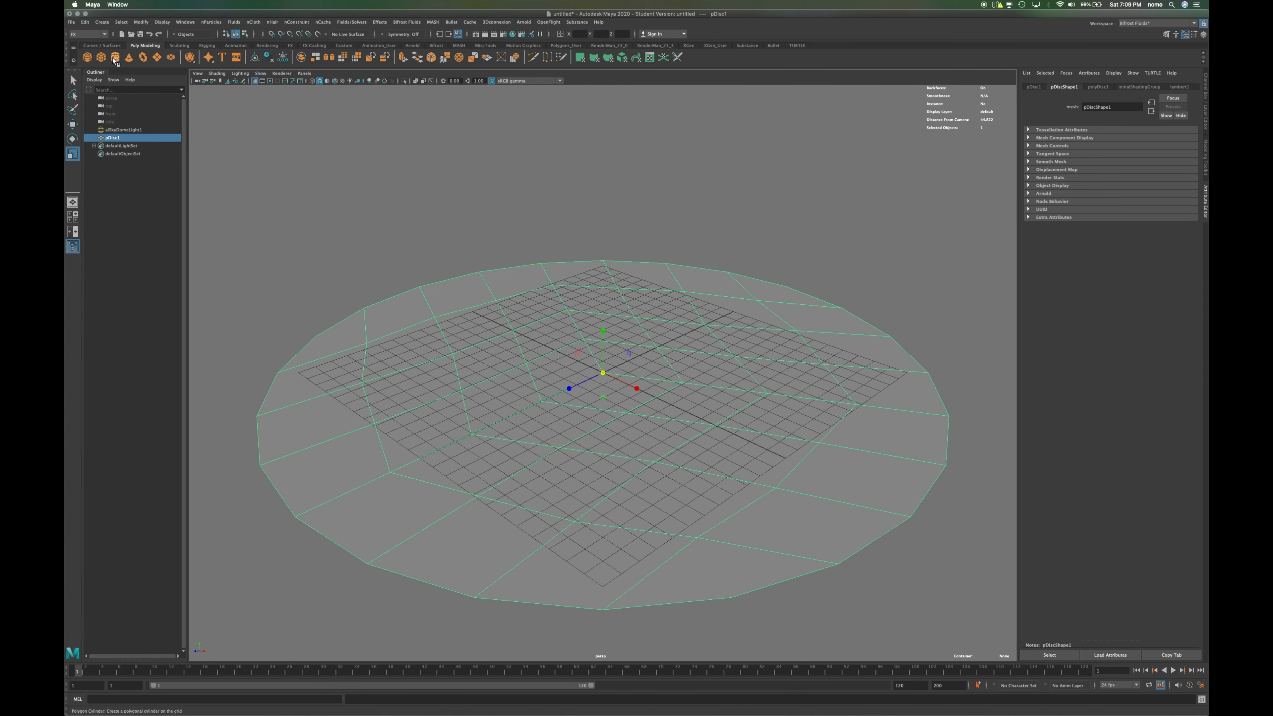
Create a polygon cube at the origin and raise it vertically above the disc
click(102, 59)
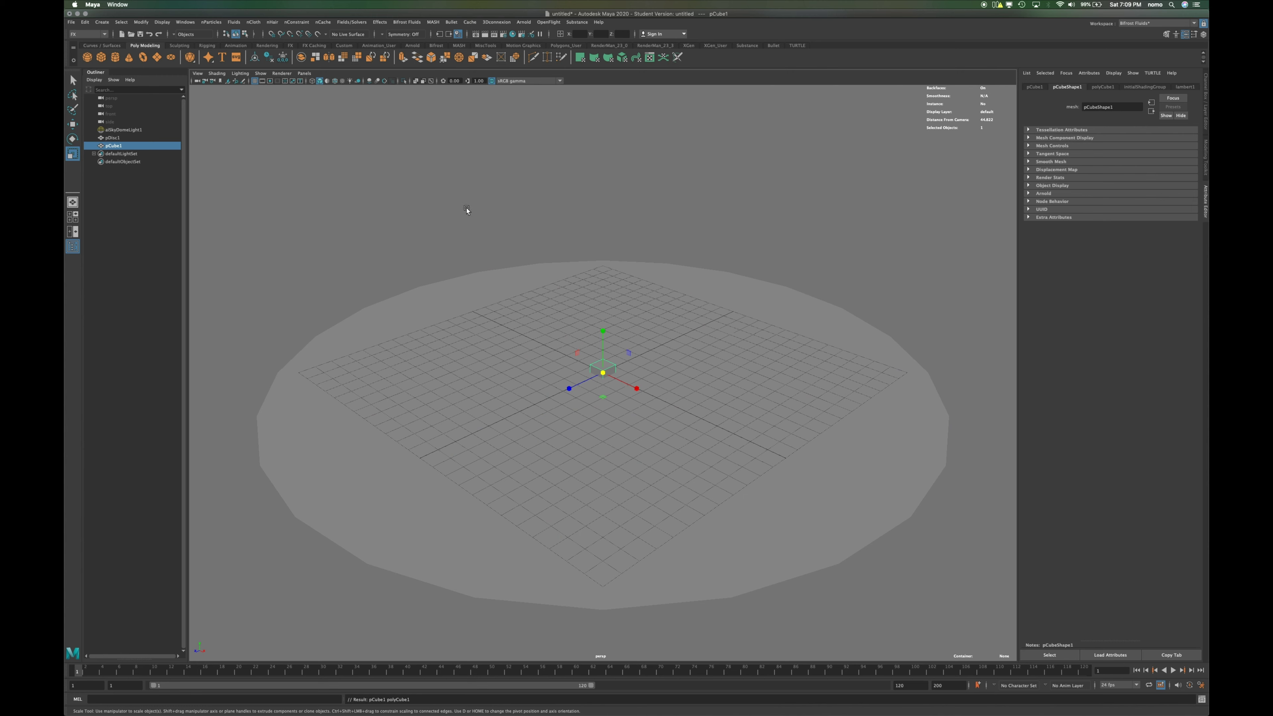
key(e)
key(w)
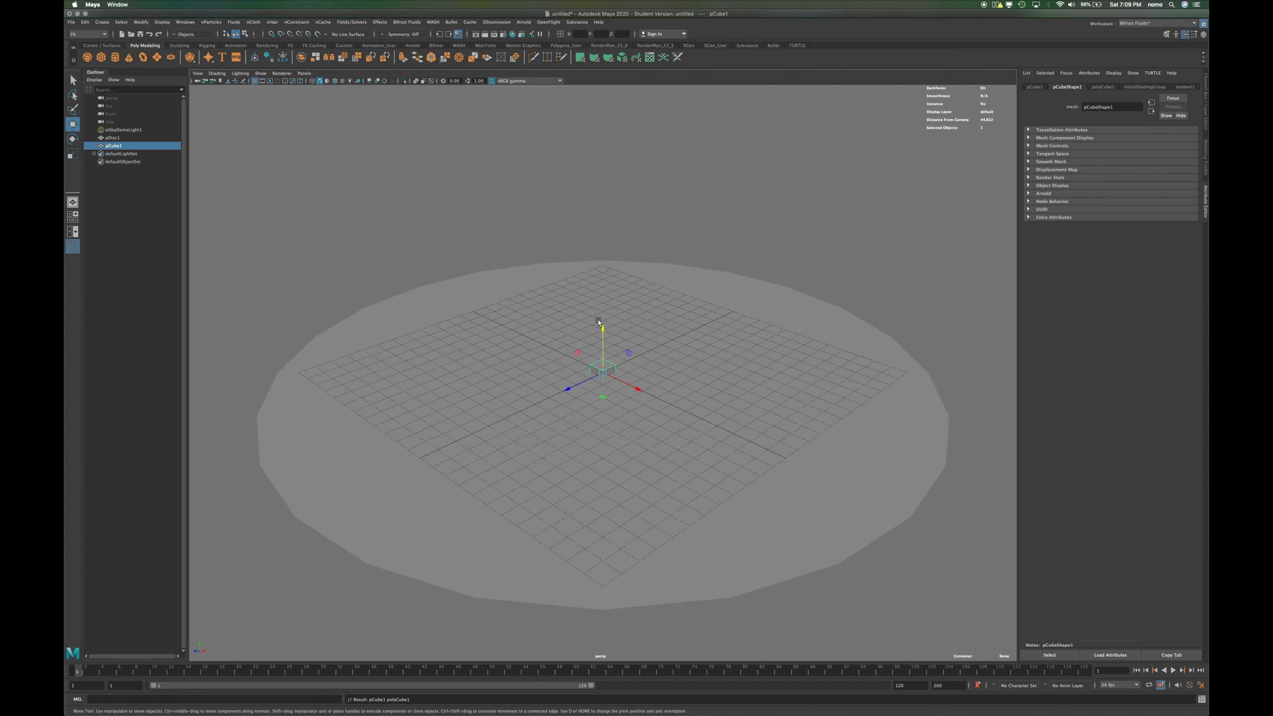
drag(603, 320, 604, 233)
click(1143, 25)
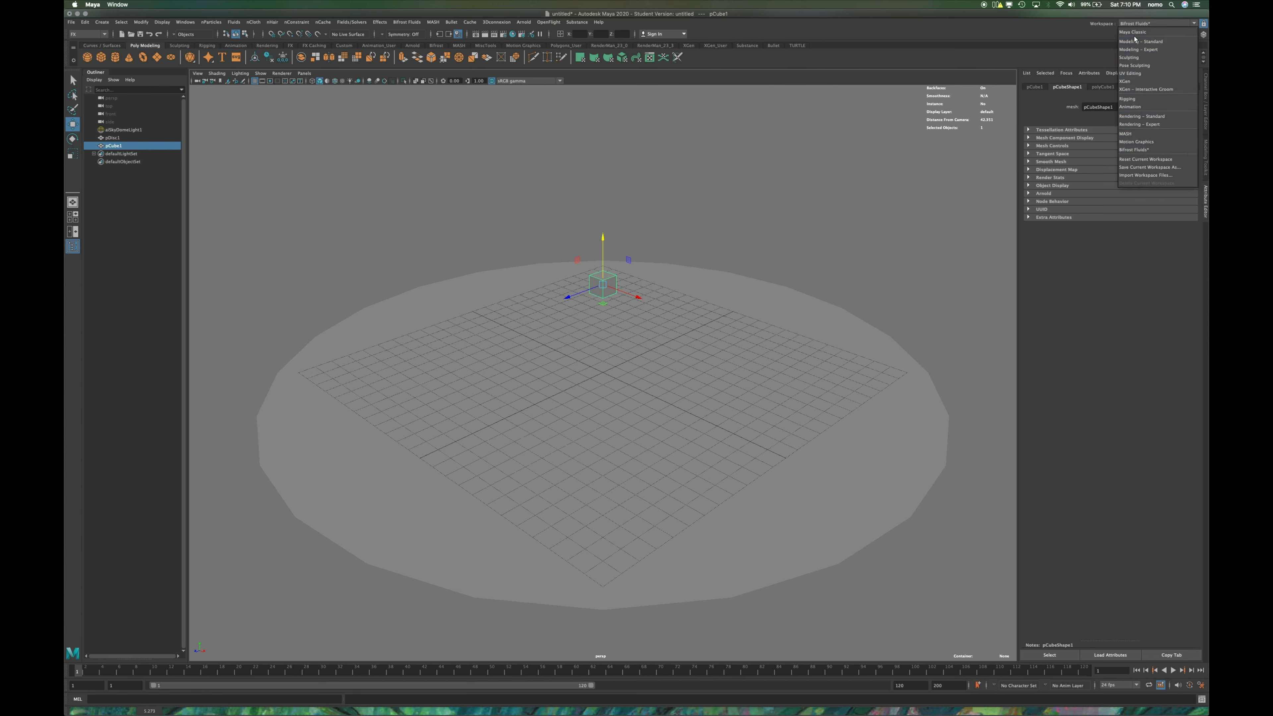
click(905, 85)
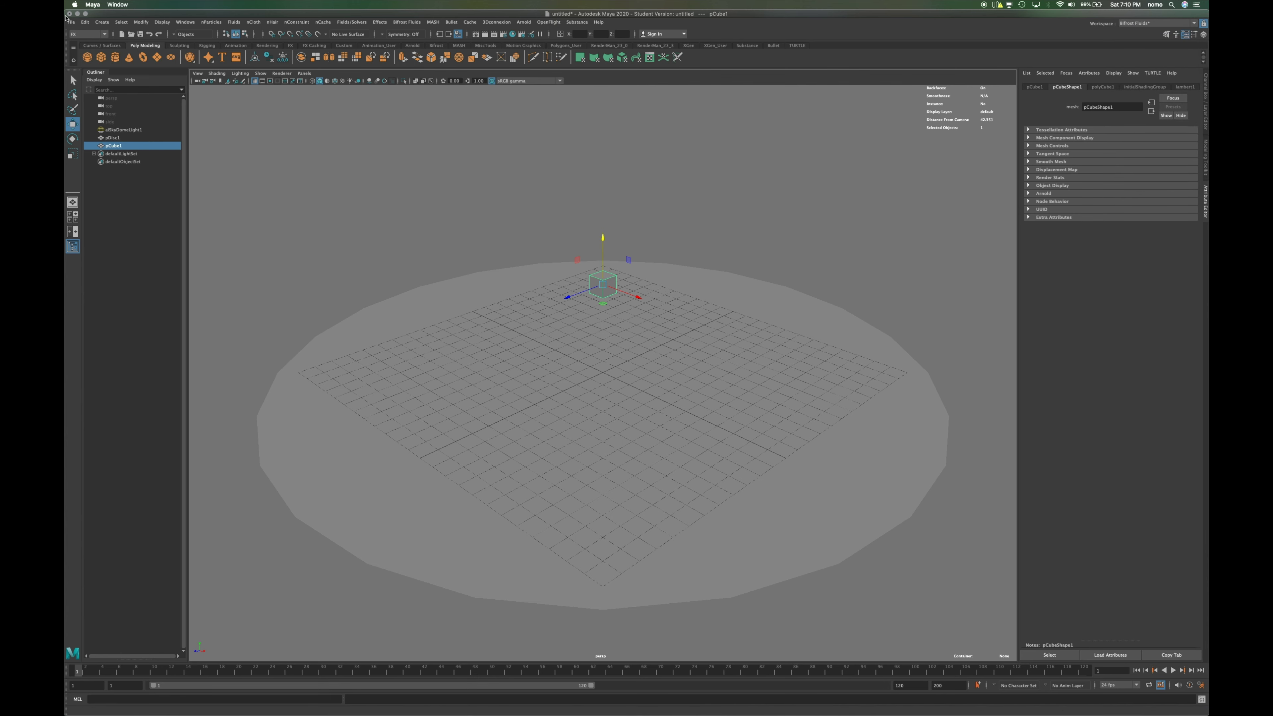
click(86, 35)
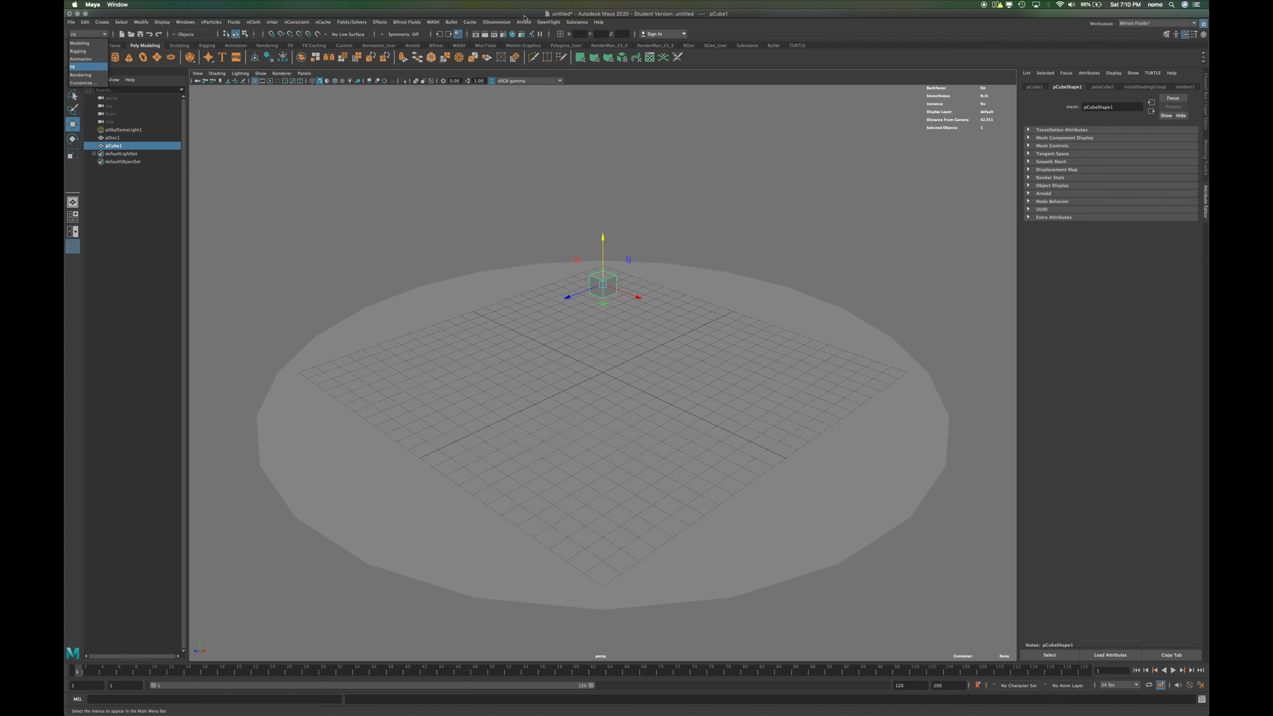
click(414, 20)
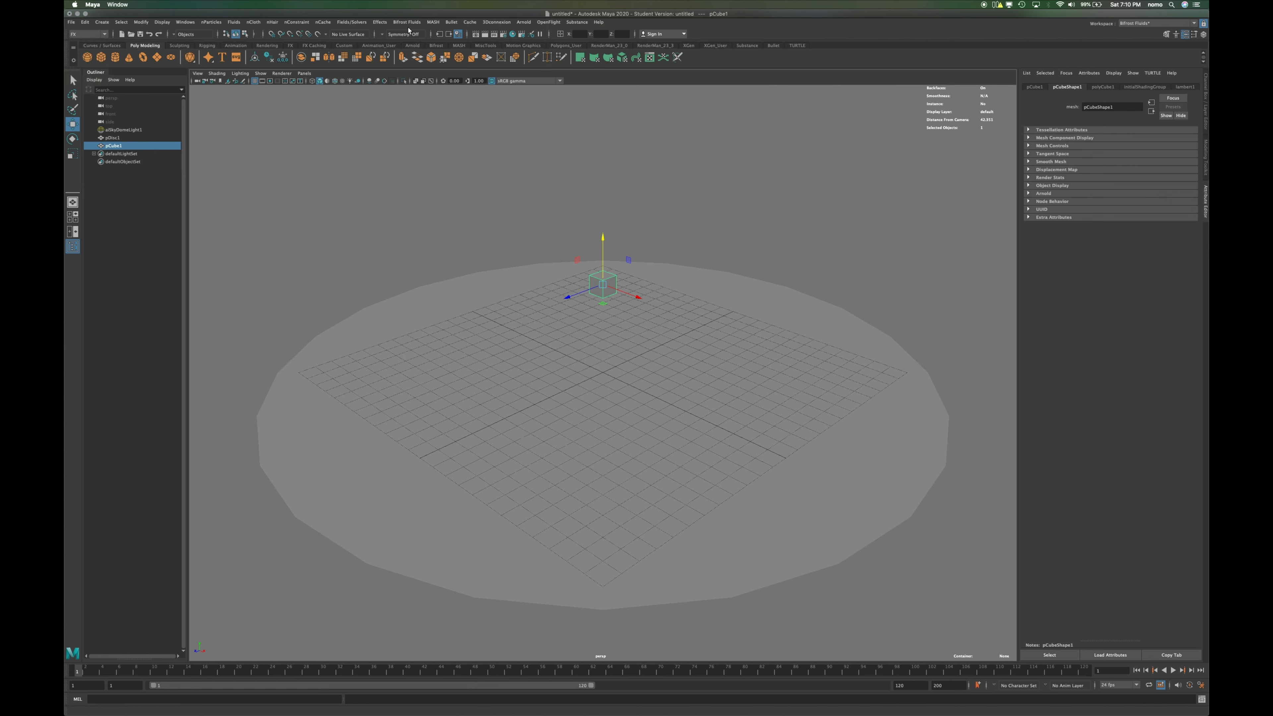
Lower the cube vertically so that it floats just above the ground disc
alt+drag(597, 284, 591, 332)
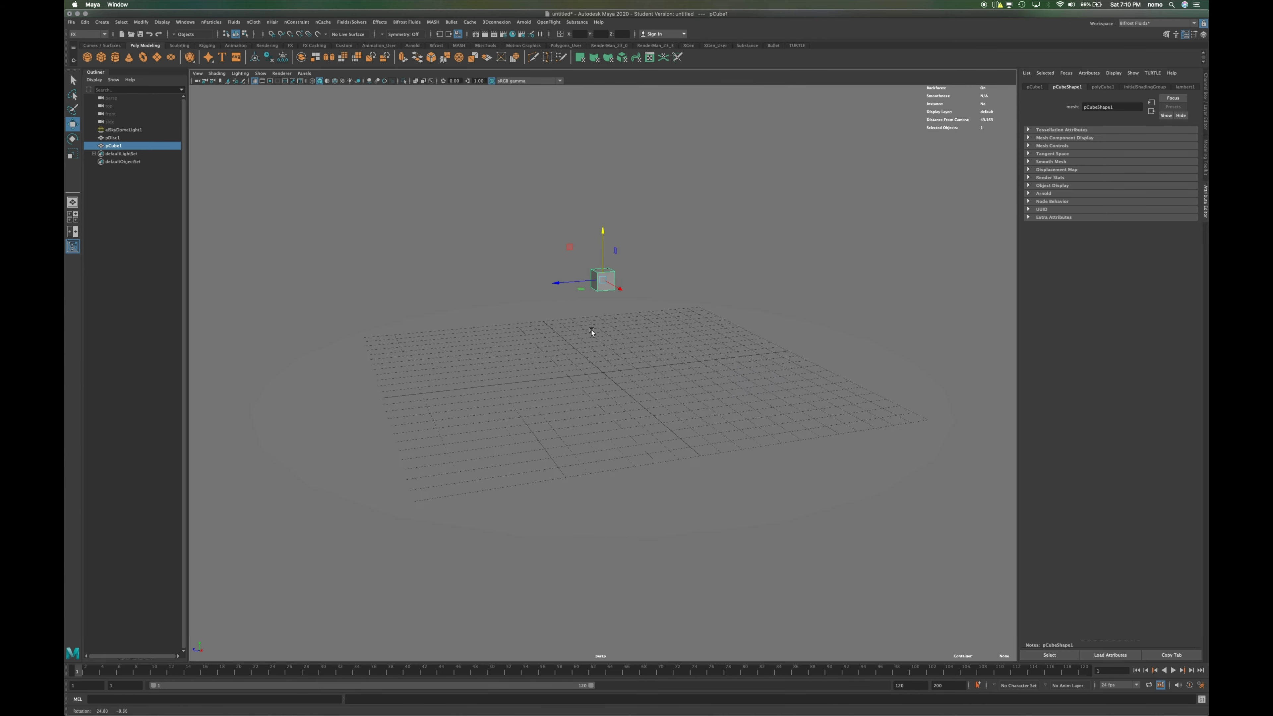
scroll(599, 332, up, 5)
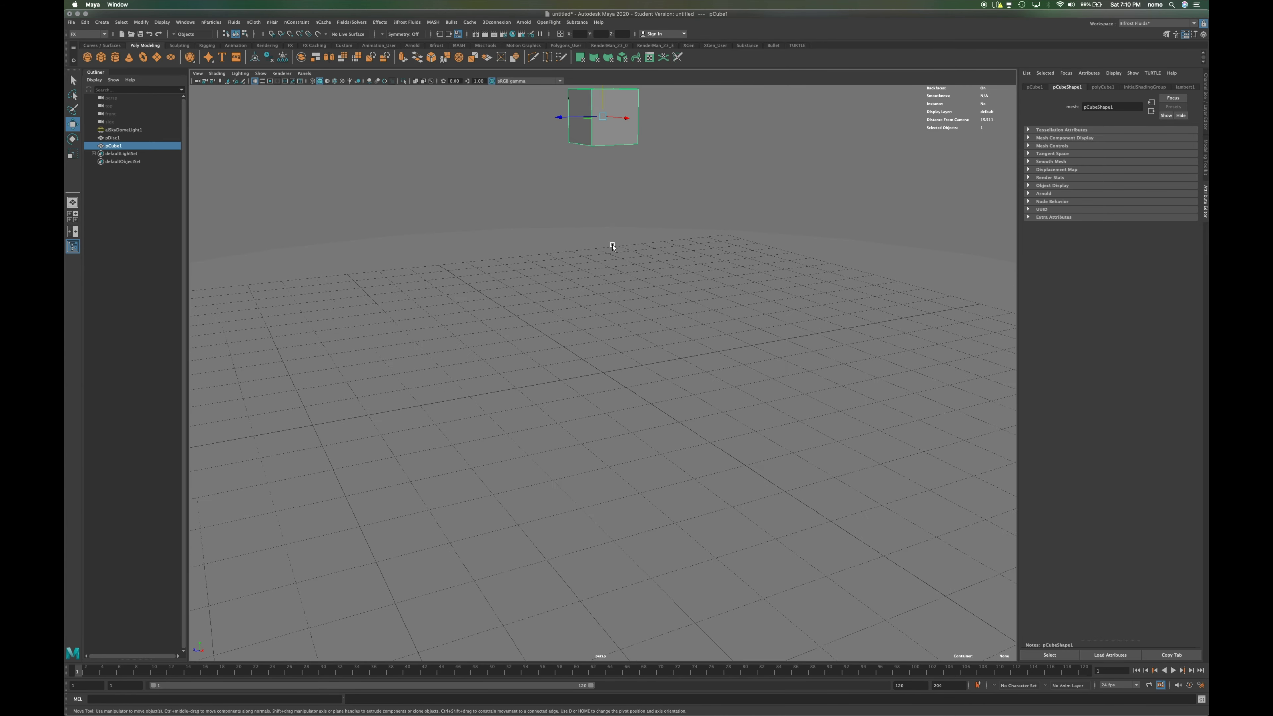
drag(603, 100, 603, 289)
Create a Bifrost liquid that uses the cube as its emitter
click(166, 208)
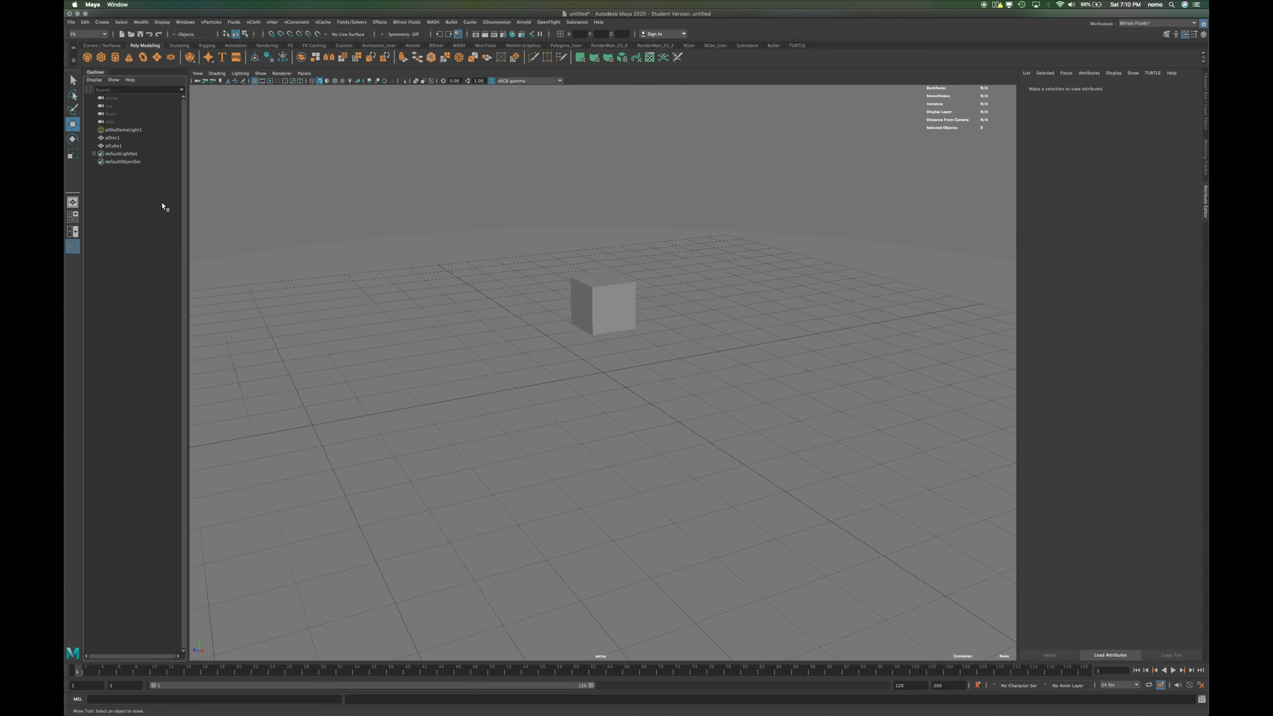
click(134, 146)
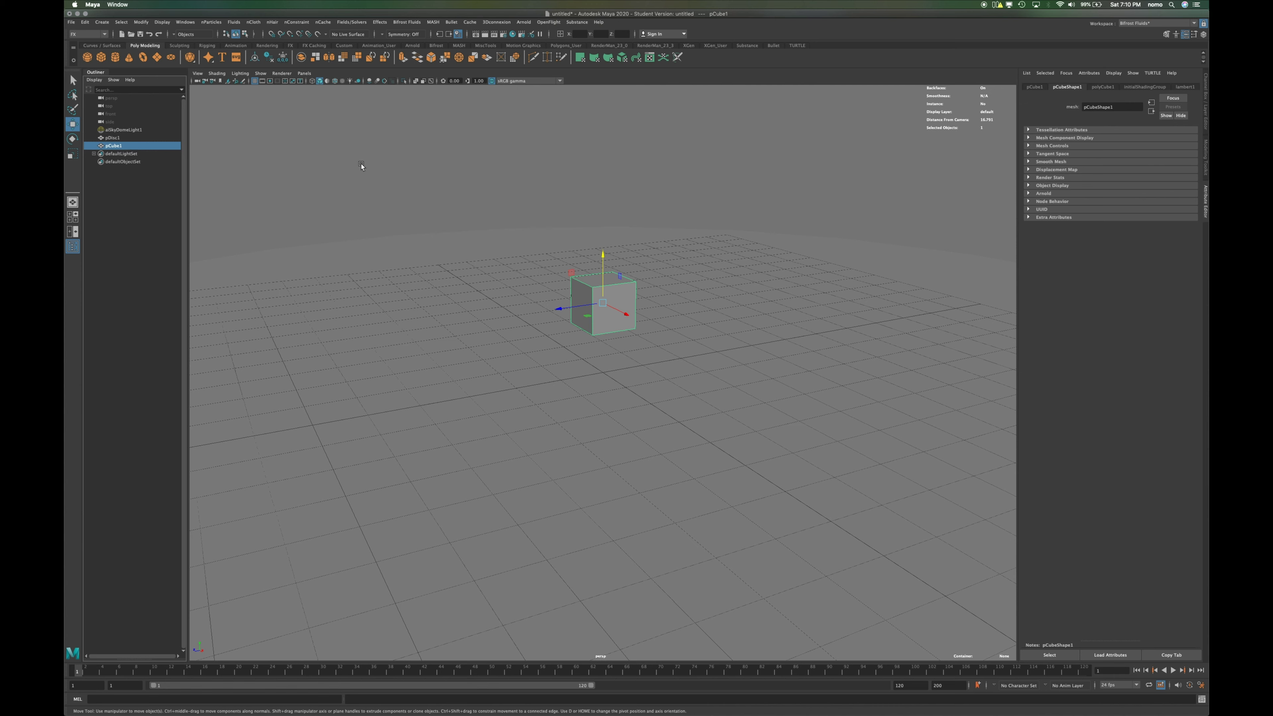
click(417, 23)
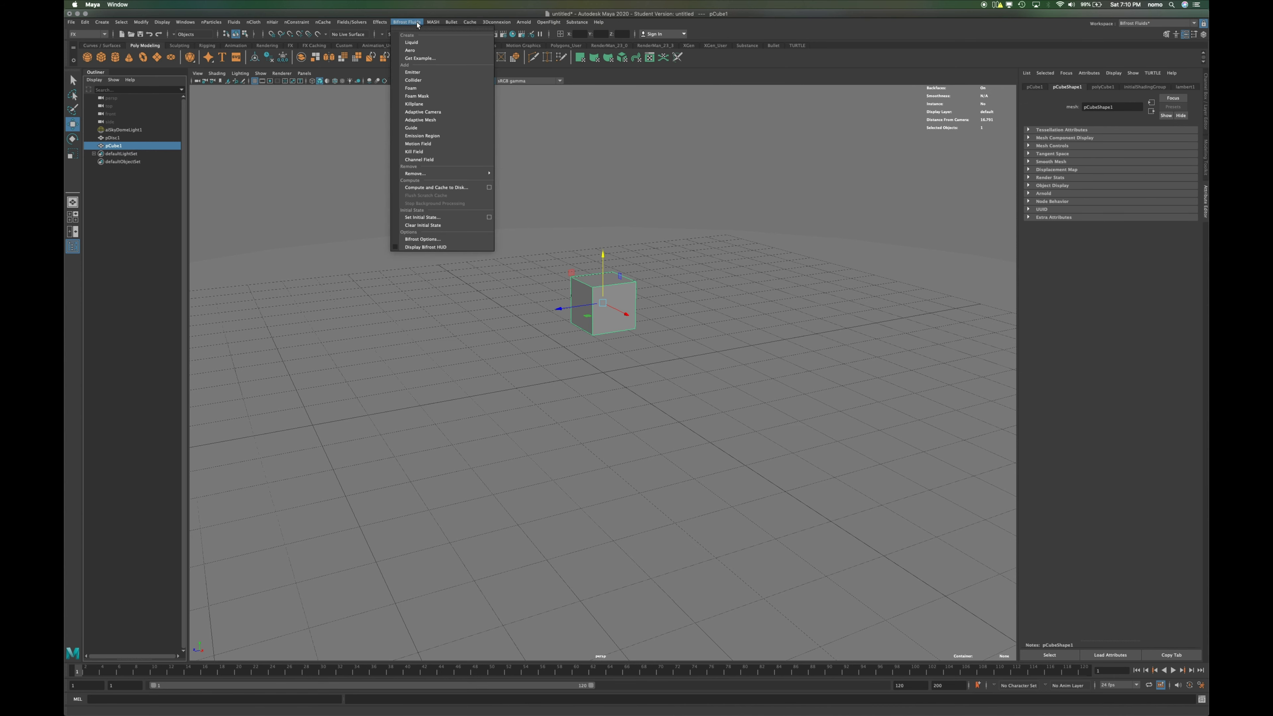
click(420, 44)
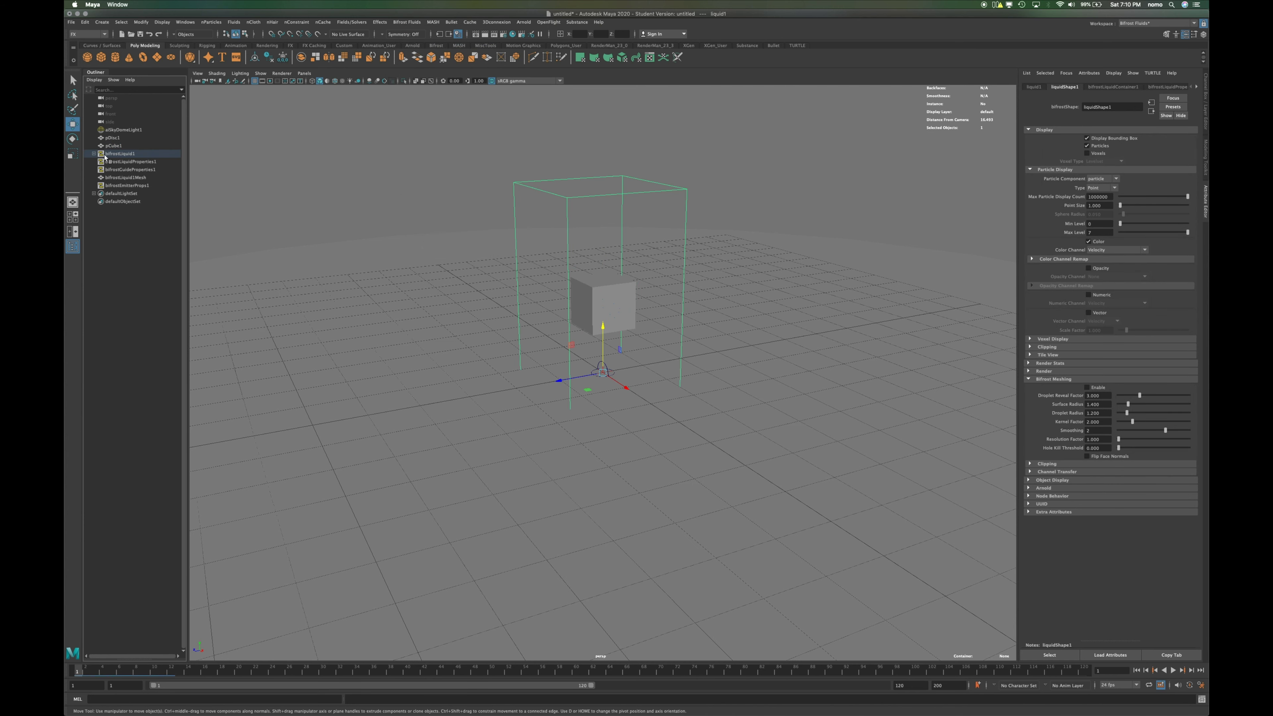
Examine the attributes of the Bifrost liquid properties, guide properties, emitter properties and liquid shape
click(132, 162)
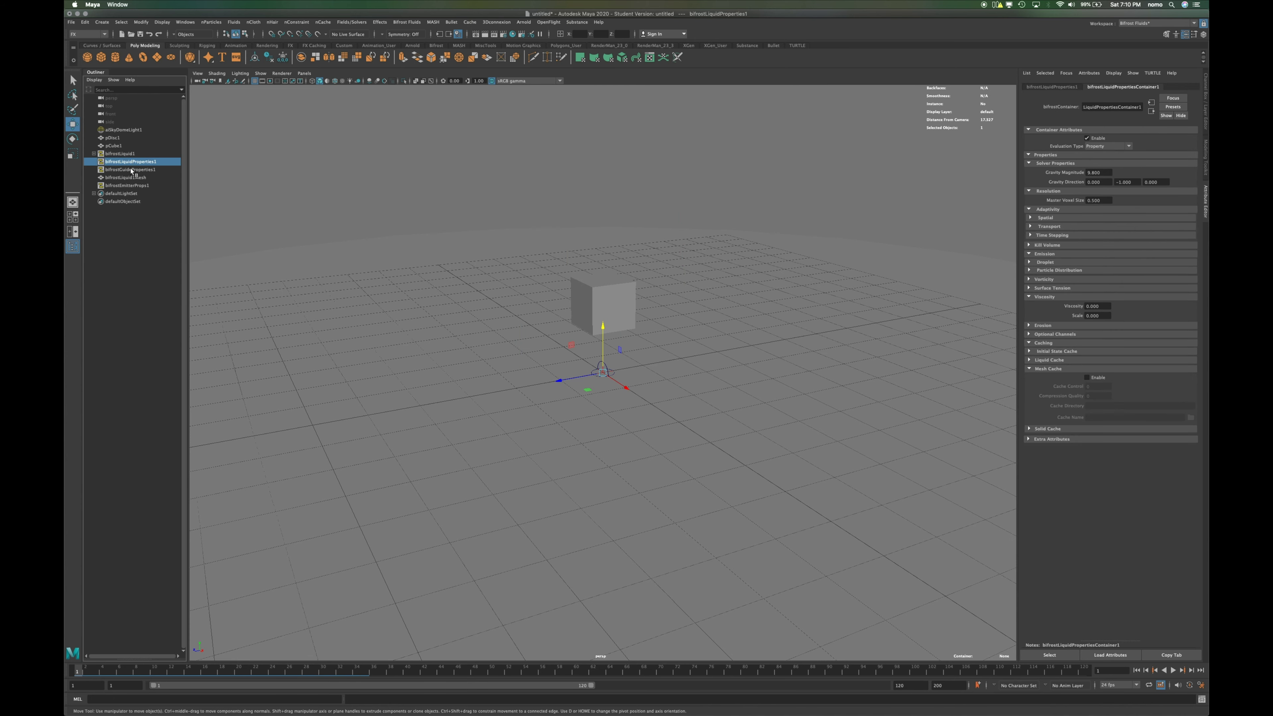
click(133, 170)
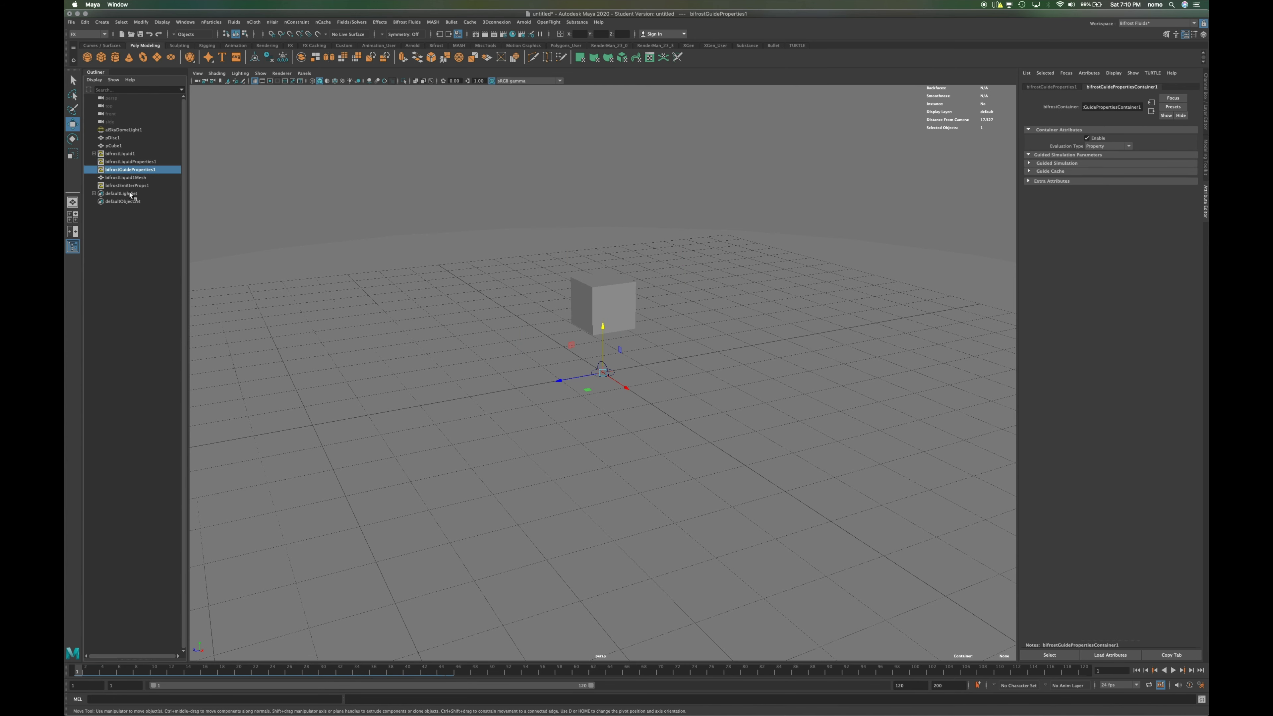
click(130, 186)
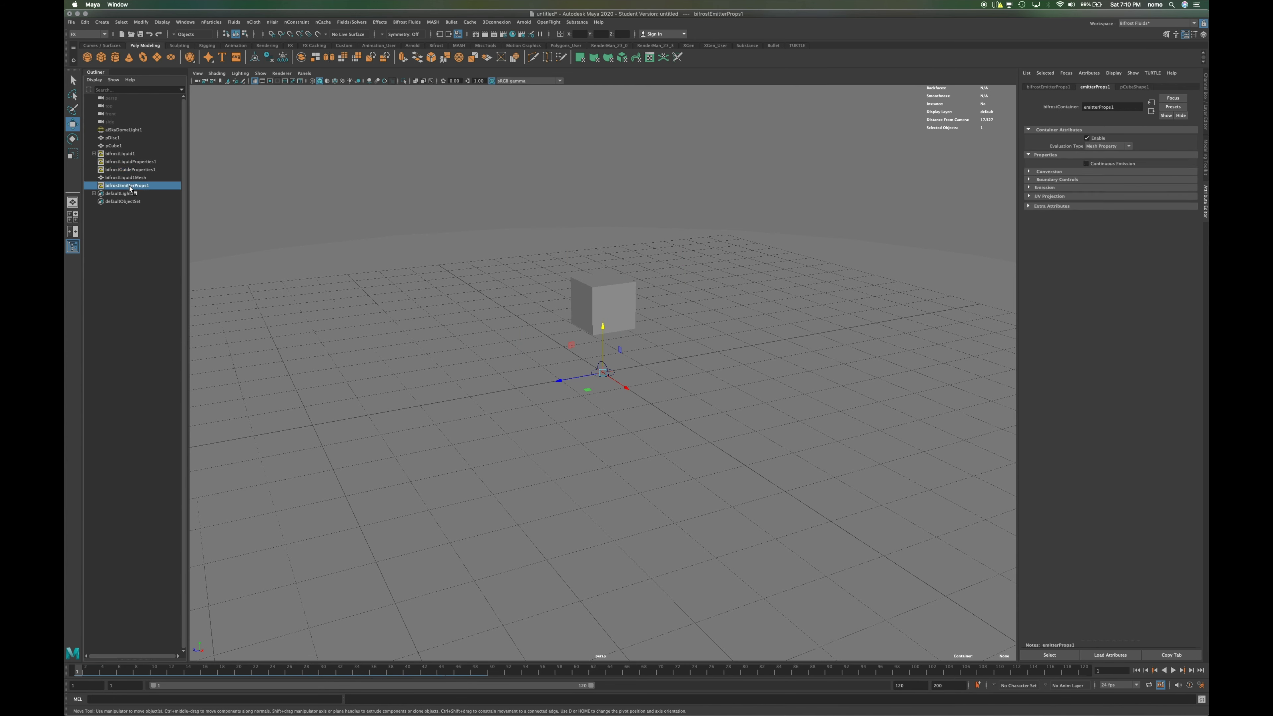
click(108, 153)
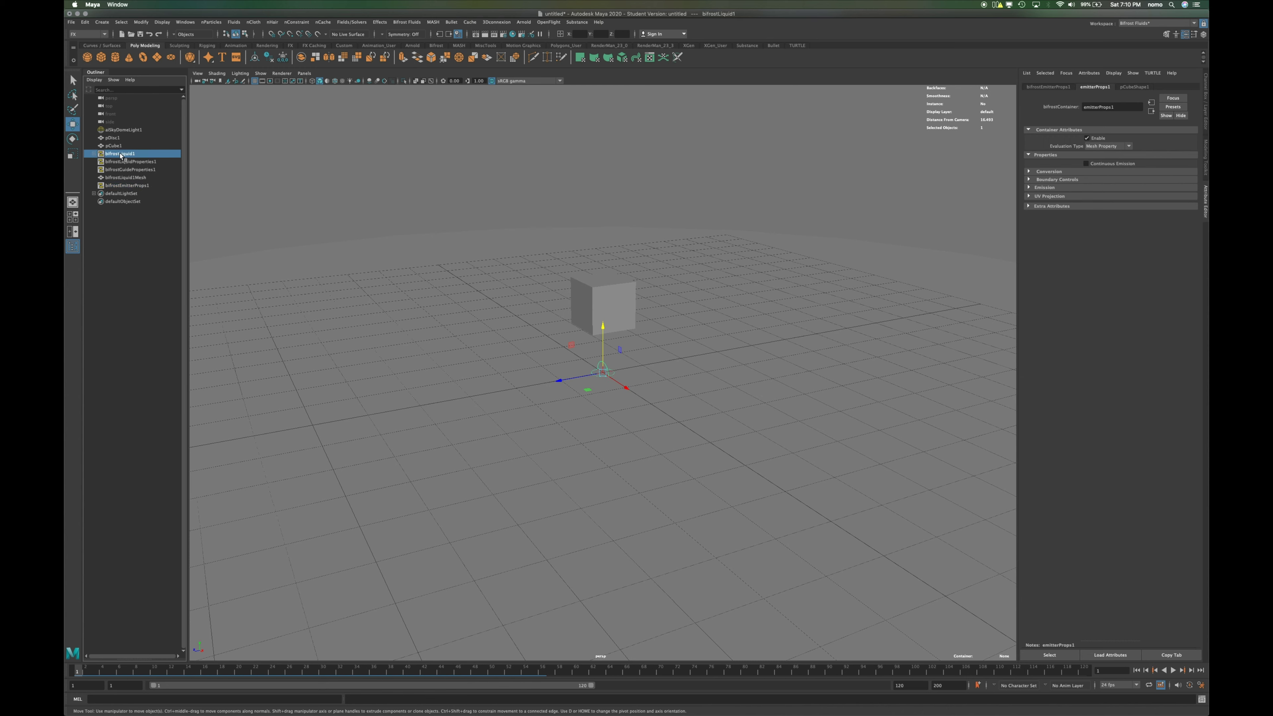
click(94, 154)
click(118, 161)
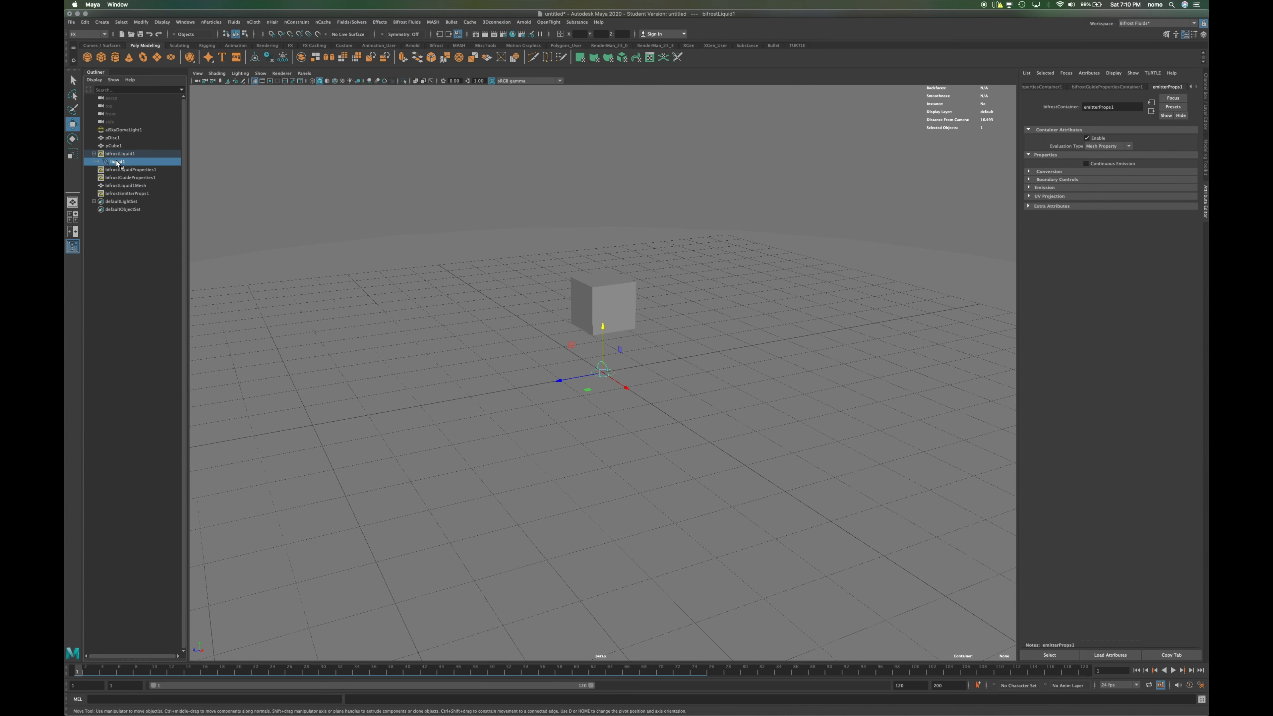
click(119, 153)
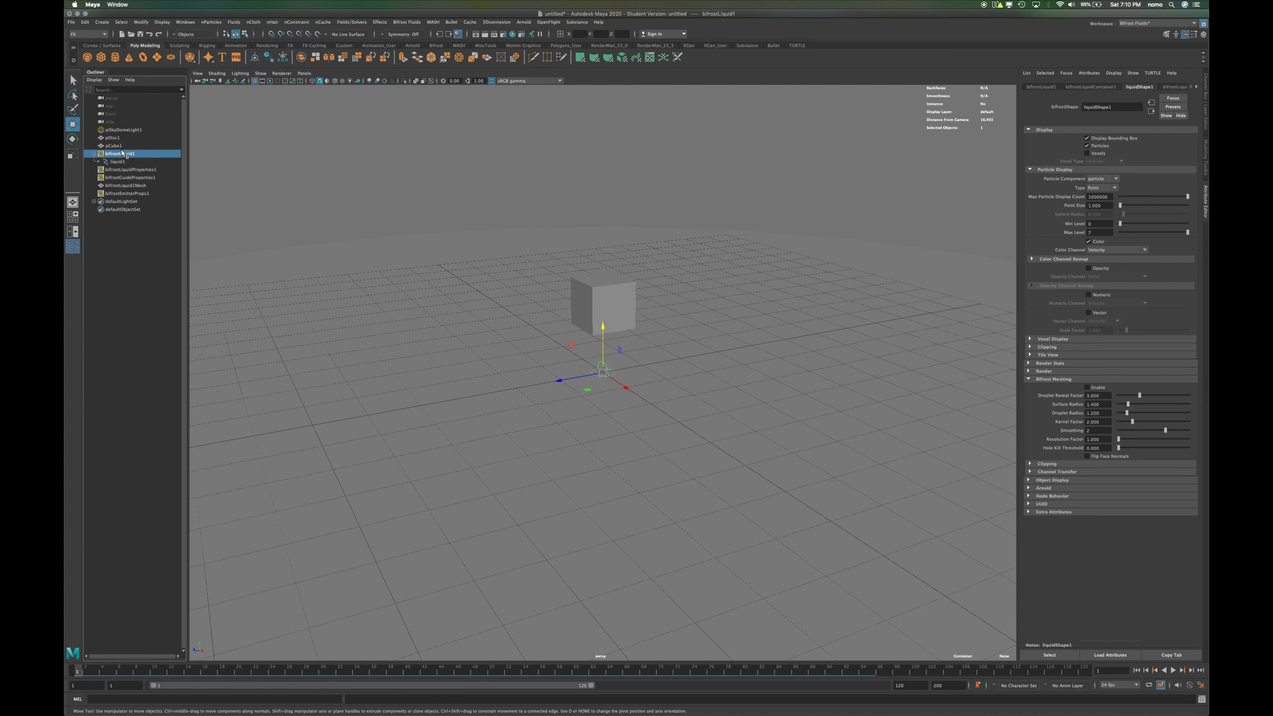
Play the simulation with the cube selected, stop it and return to the first frame
click(614, 301)
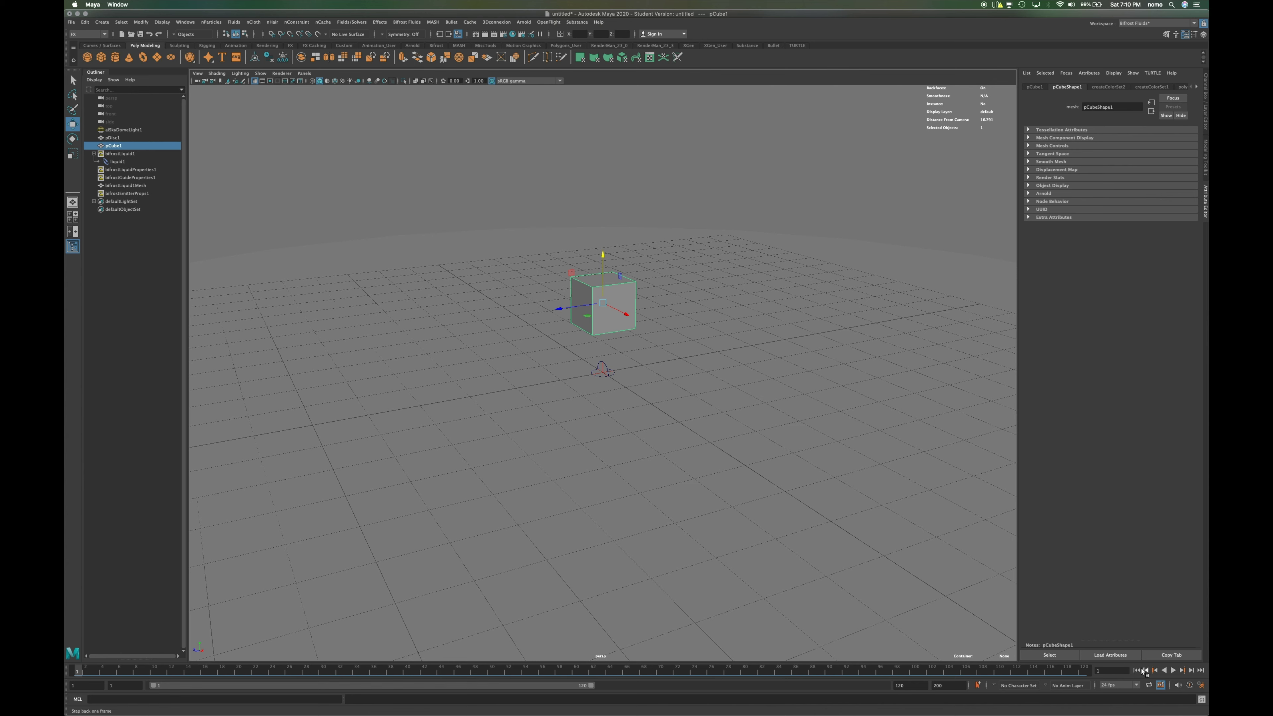
click(1171, 671)
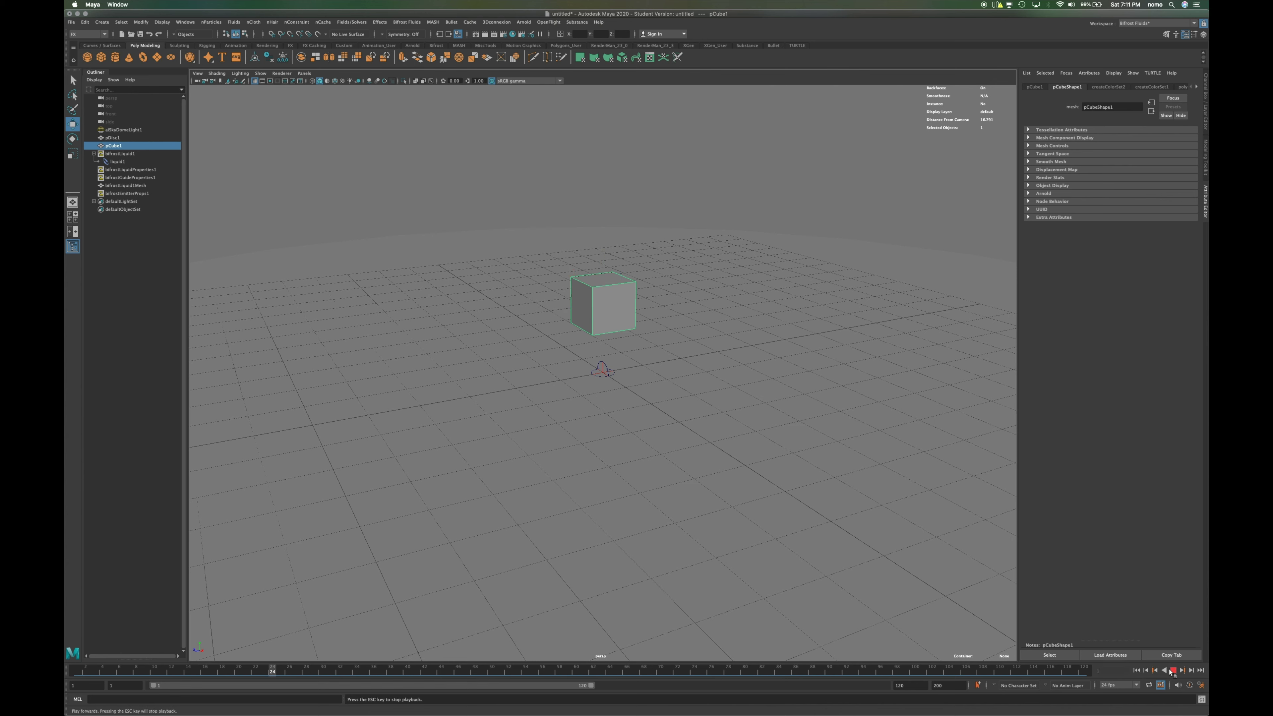
click(1172, 670)
click(1136, 670)
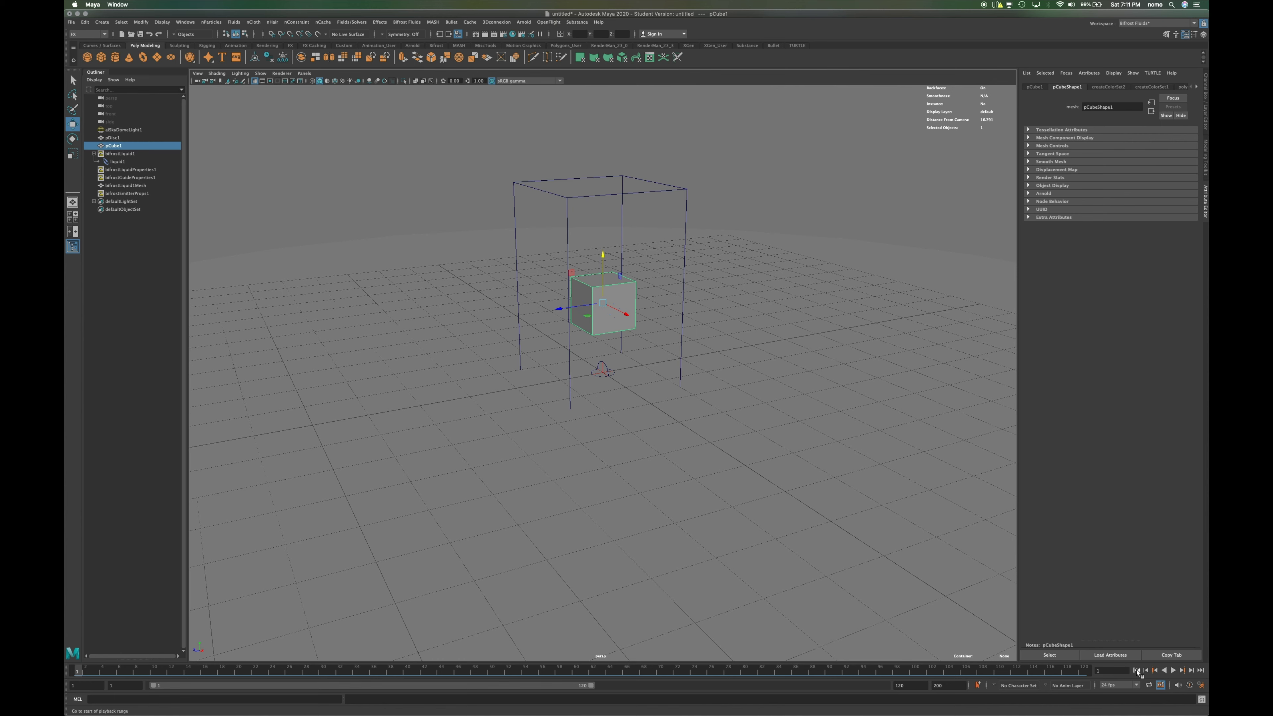
Switch to Firefox to read the Class 19 Bifrost fluid simulation notes, and return to Maya
mouse_move(71, 276)
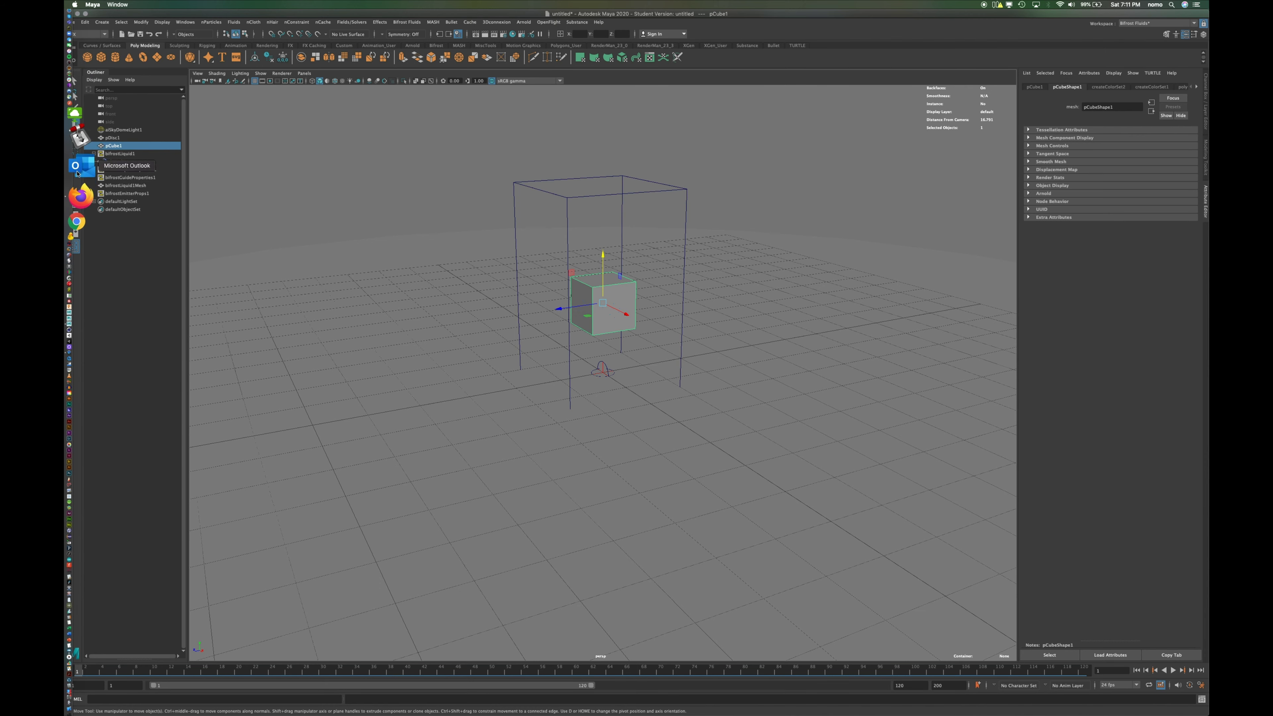
click(71, 186)
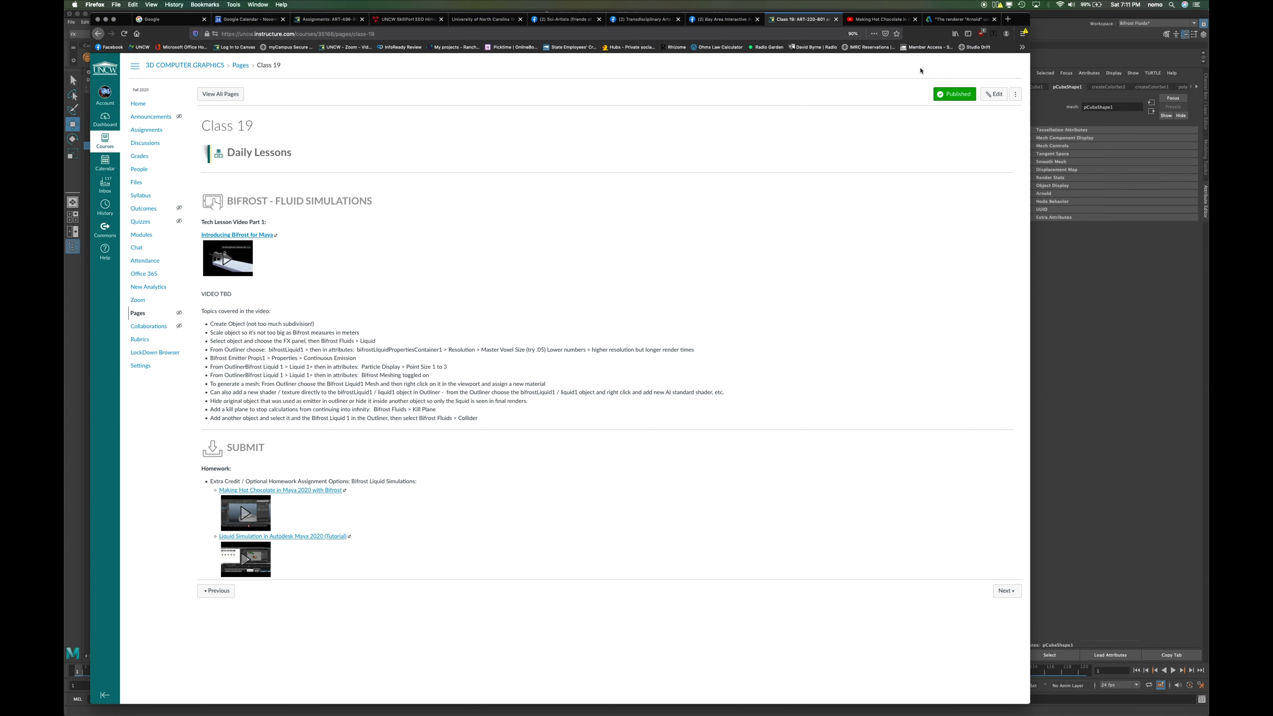
click(1060, 22)
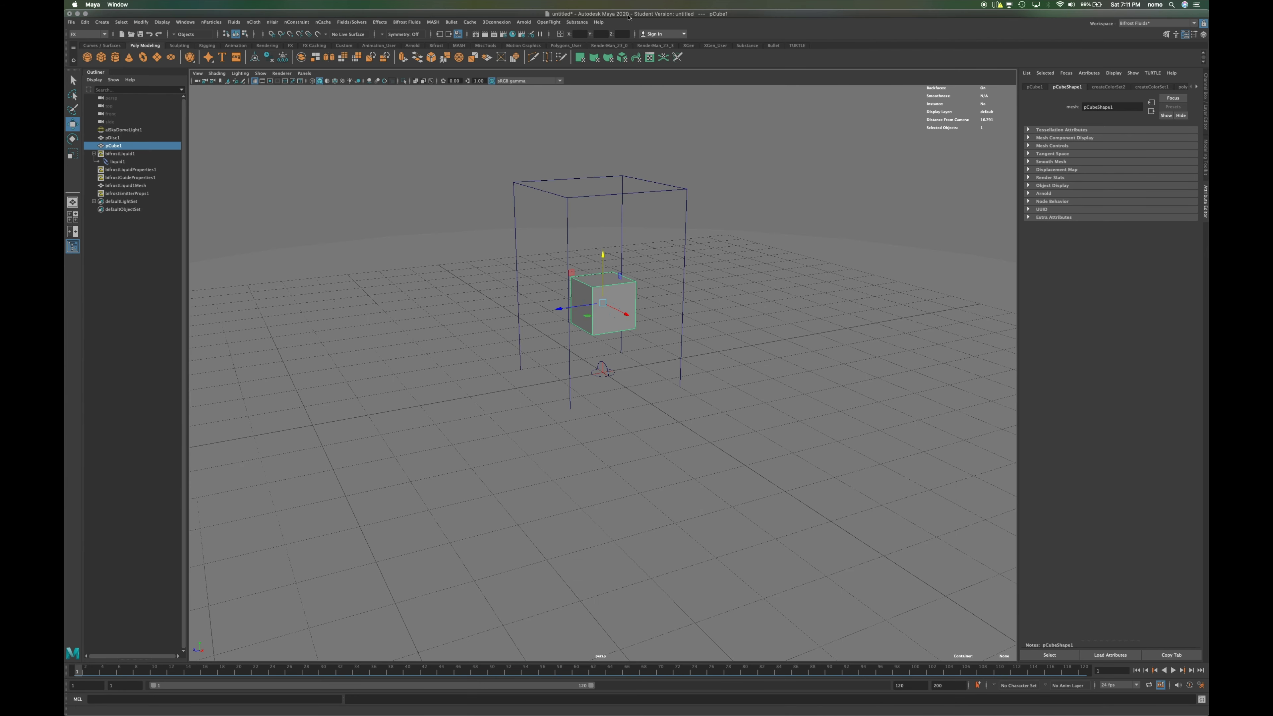
Set the Master Voxel Size of bifrostLiquidPropertiesContainer1 to 0.05
click(156, 170)
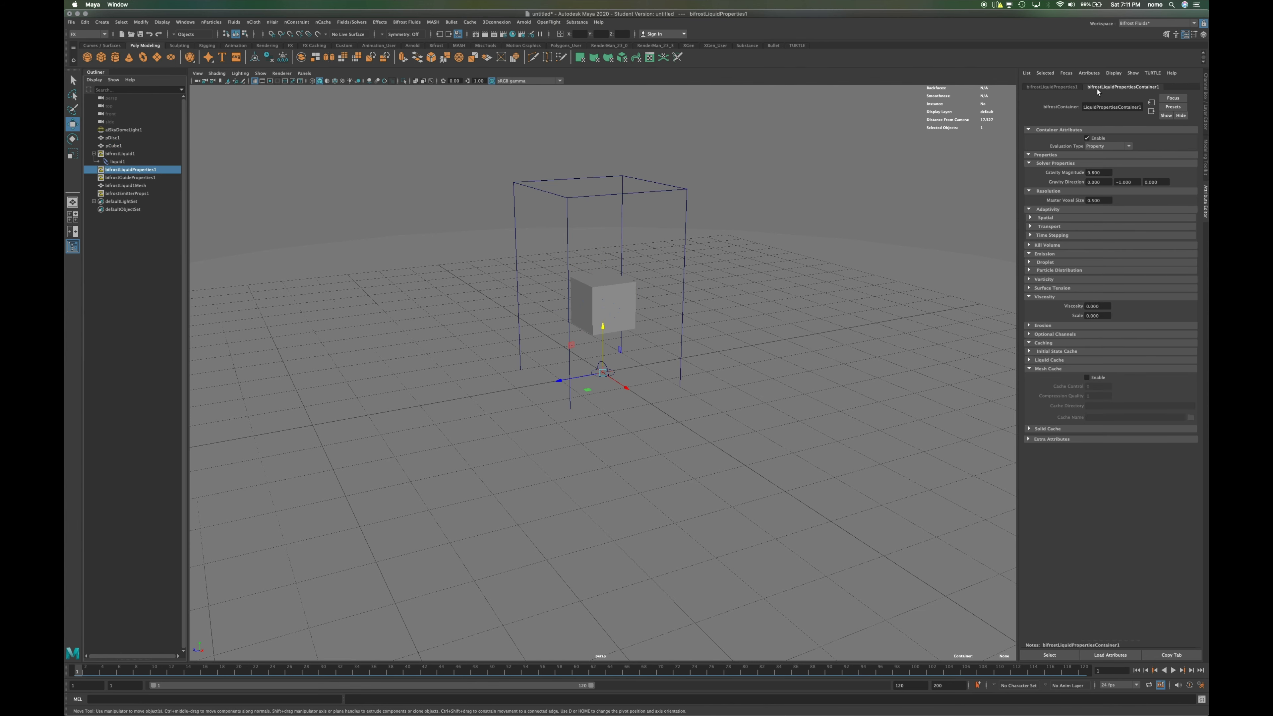
click(1053, 87)
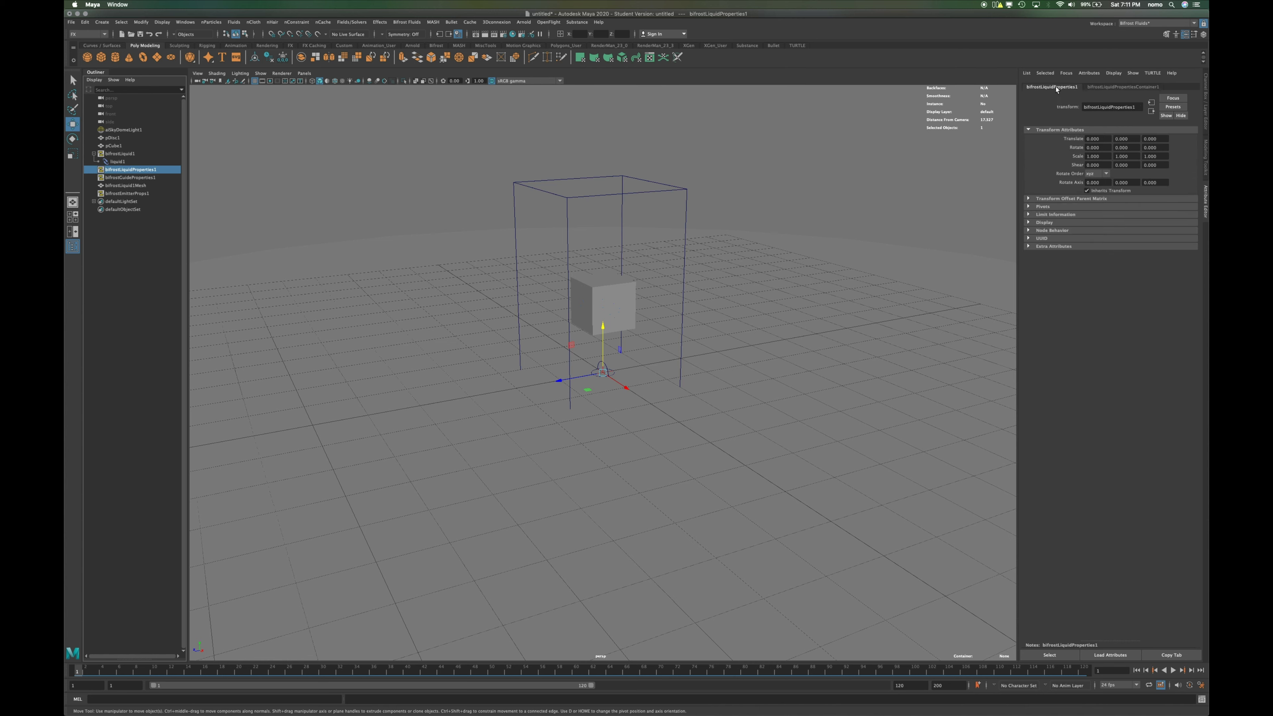
click(1115, 88)
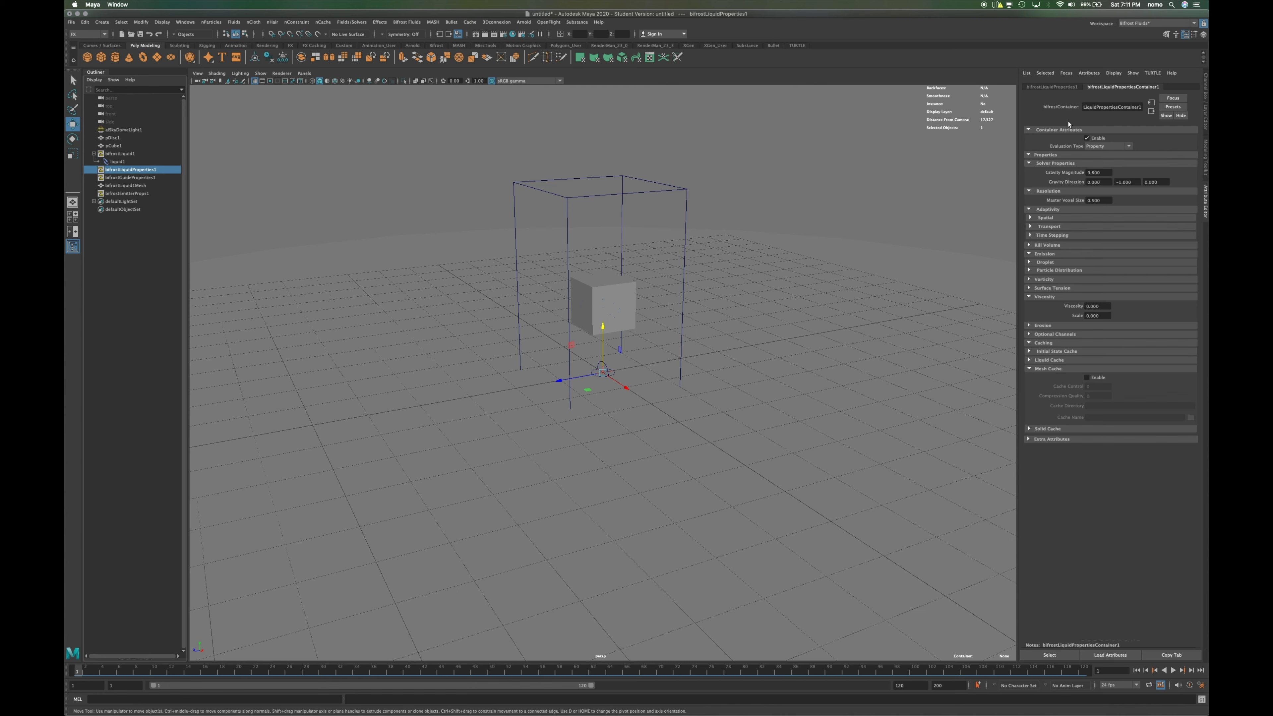
click(1029, 191)
click(1029, 191)
double_click(1111, 200)
click(610, 294)
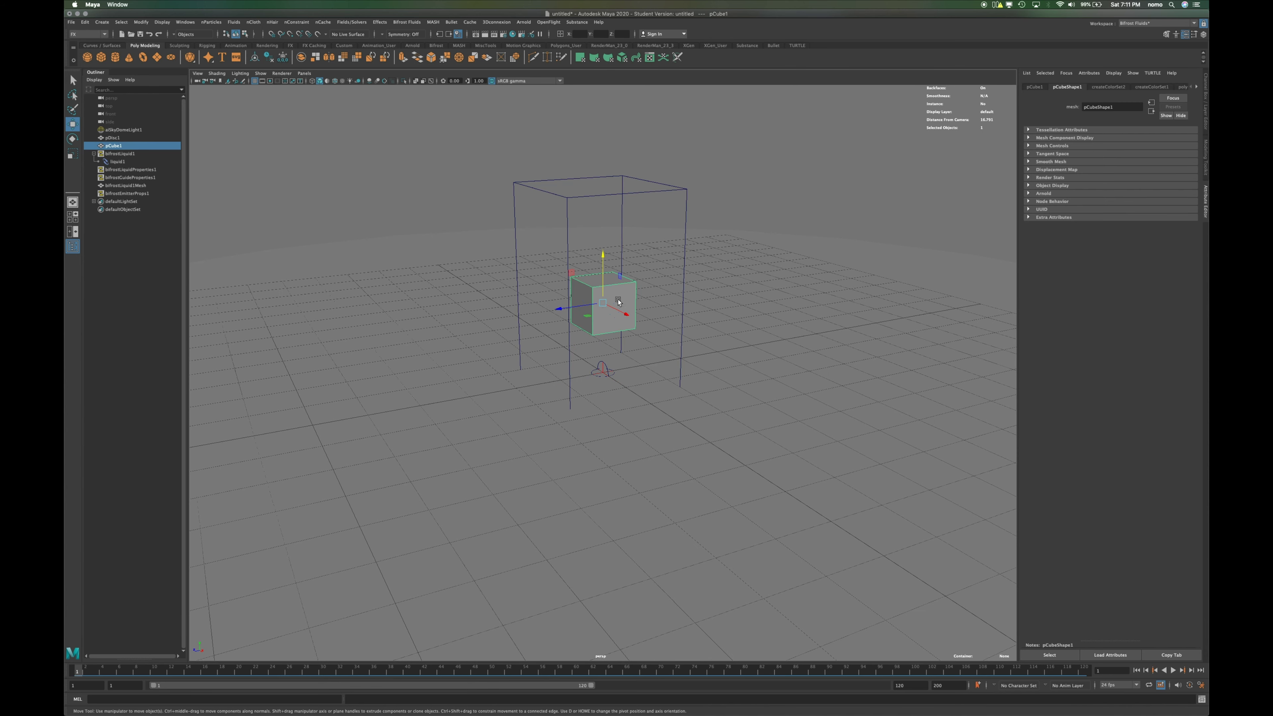
click(134, 153)
click(130, 169)
double_click(1111, 200)
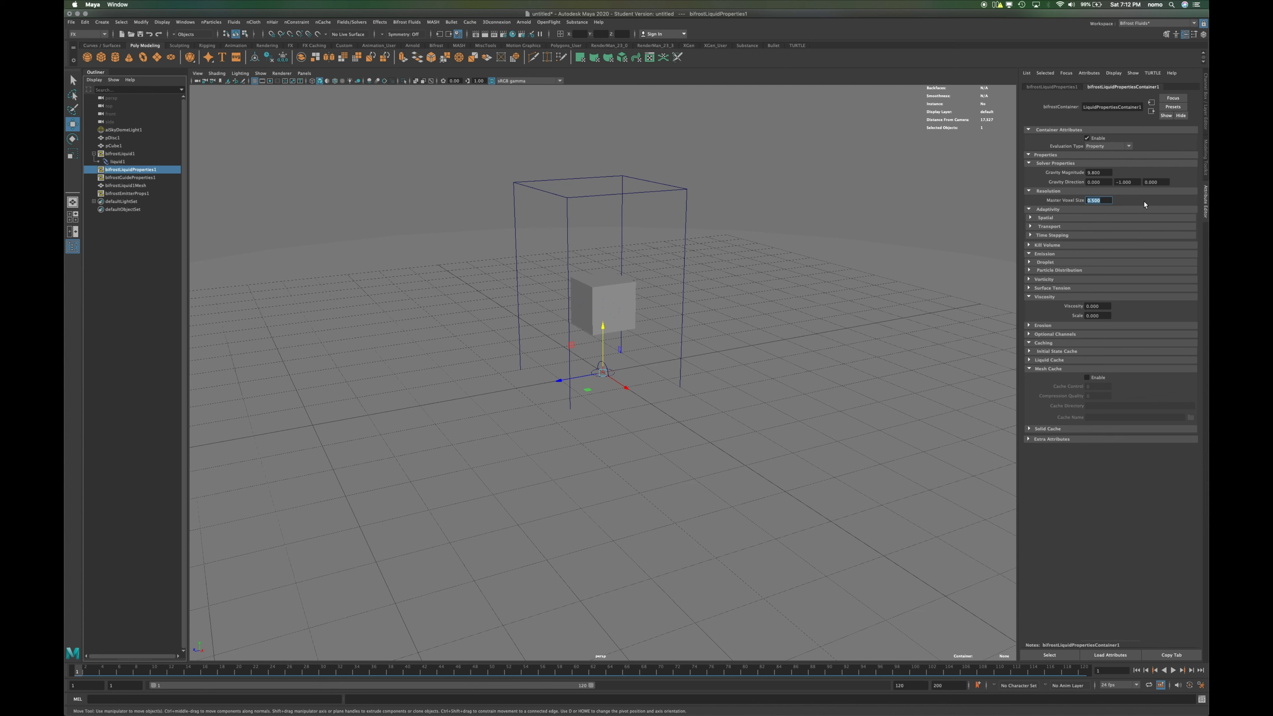
text(.05)
key(Return)
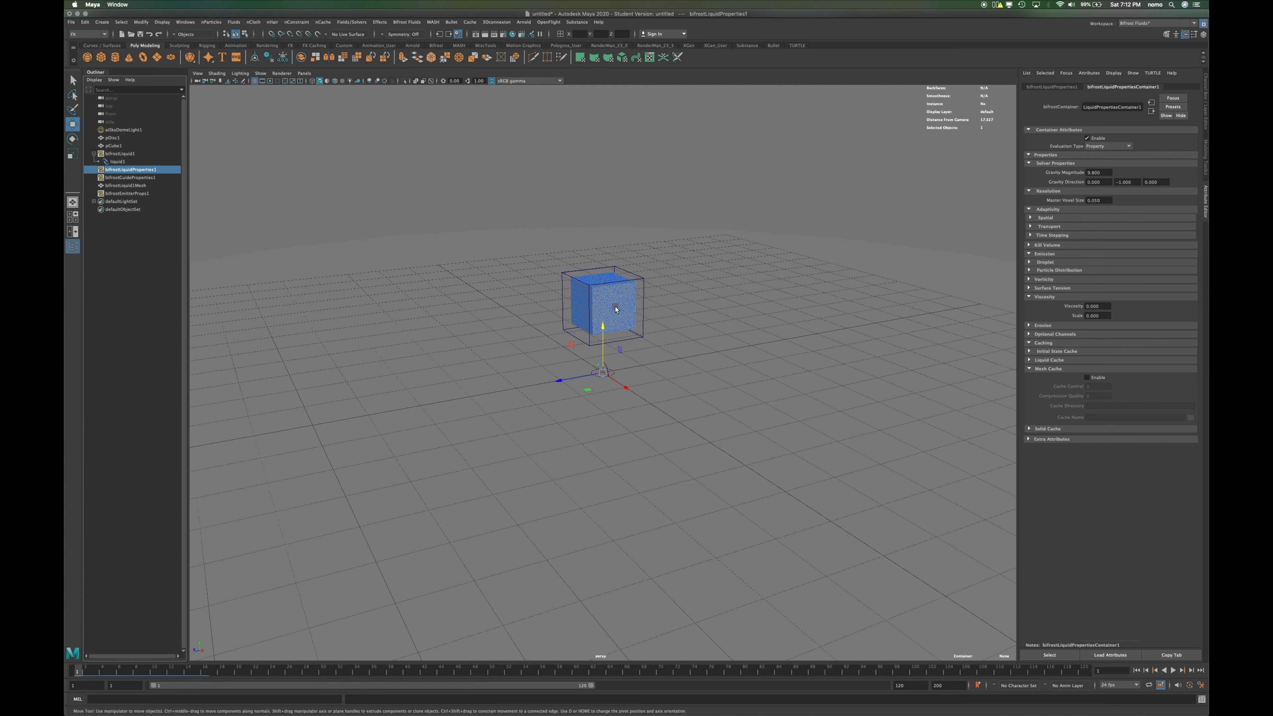
scroll(609, 296, up, 3)
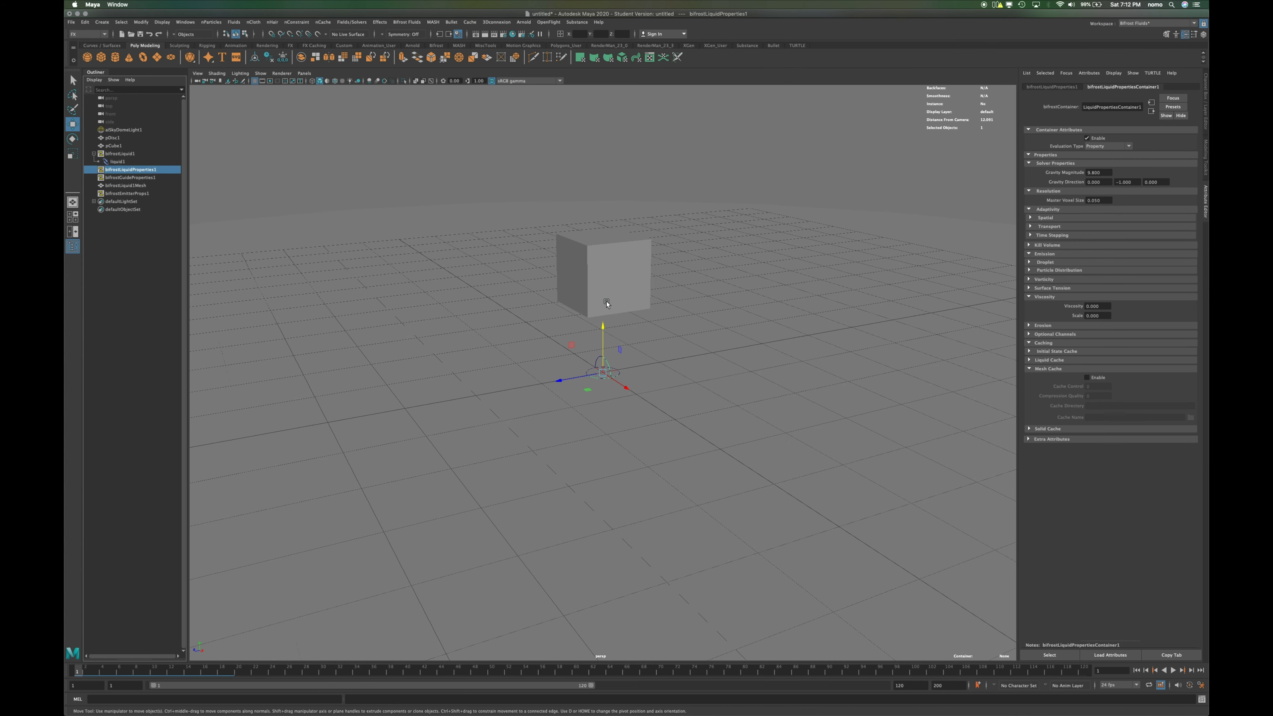
Try a Master Voxel Size of 0.03 on the Bifrost liquid properties and restore it to 0.05
click(1092, 201)
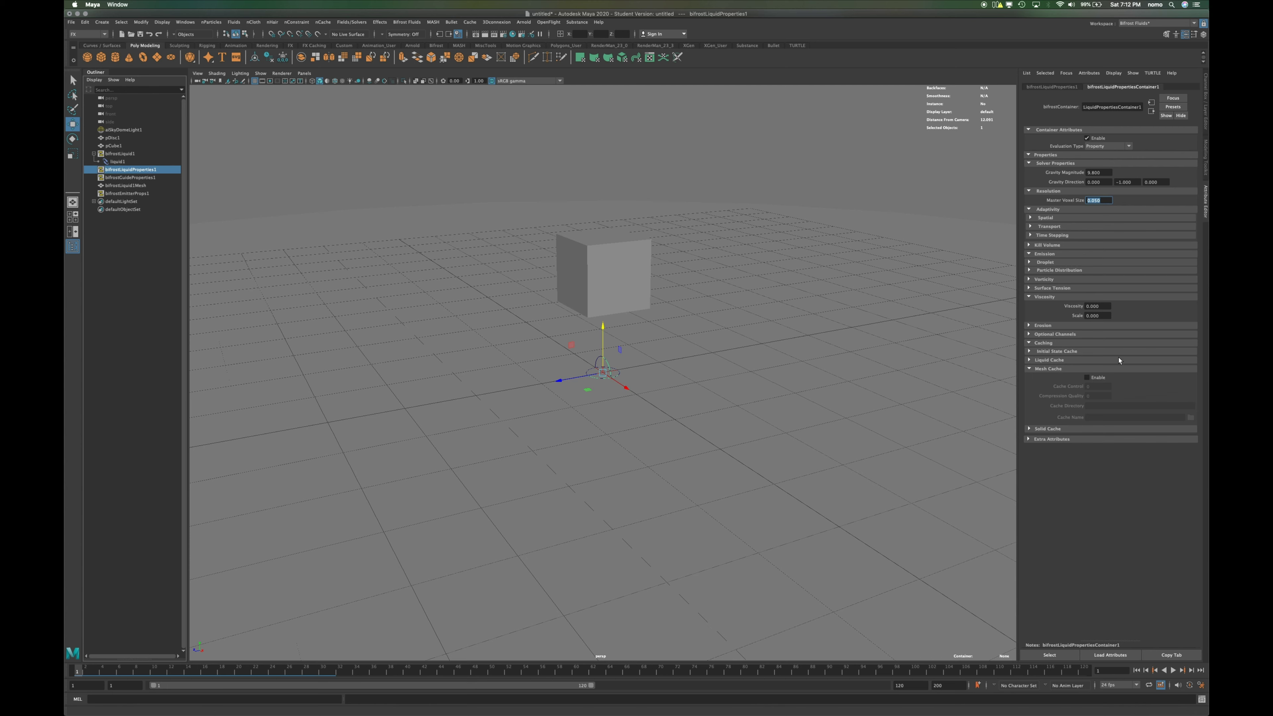
text(.03)
key(Return)
click(1105, 201)
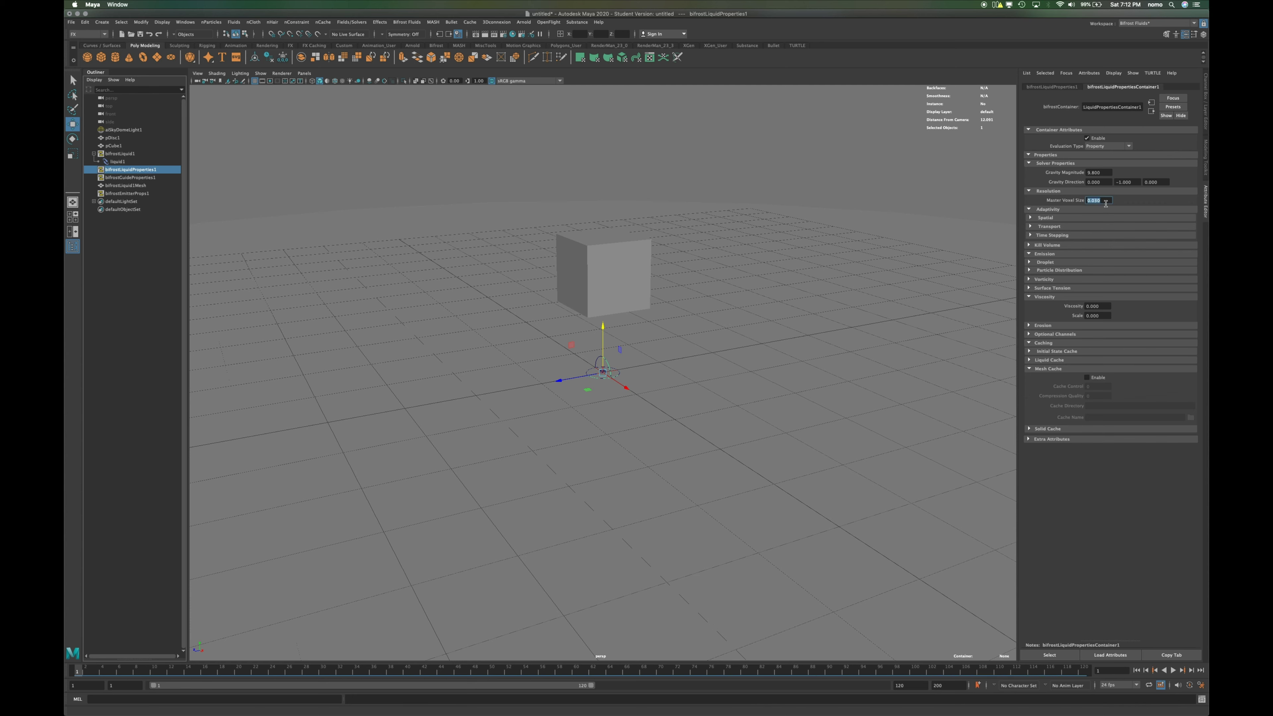
key(BackSpace)
text(.05)
key(Return)
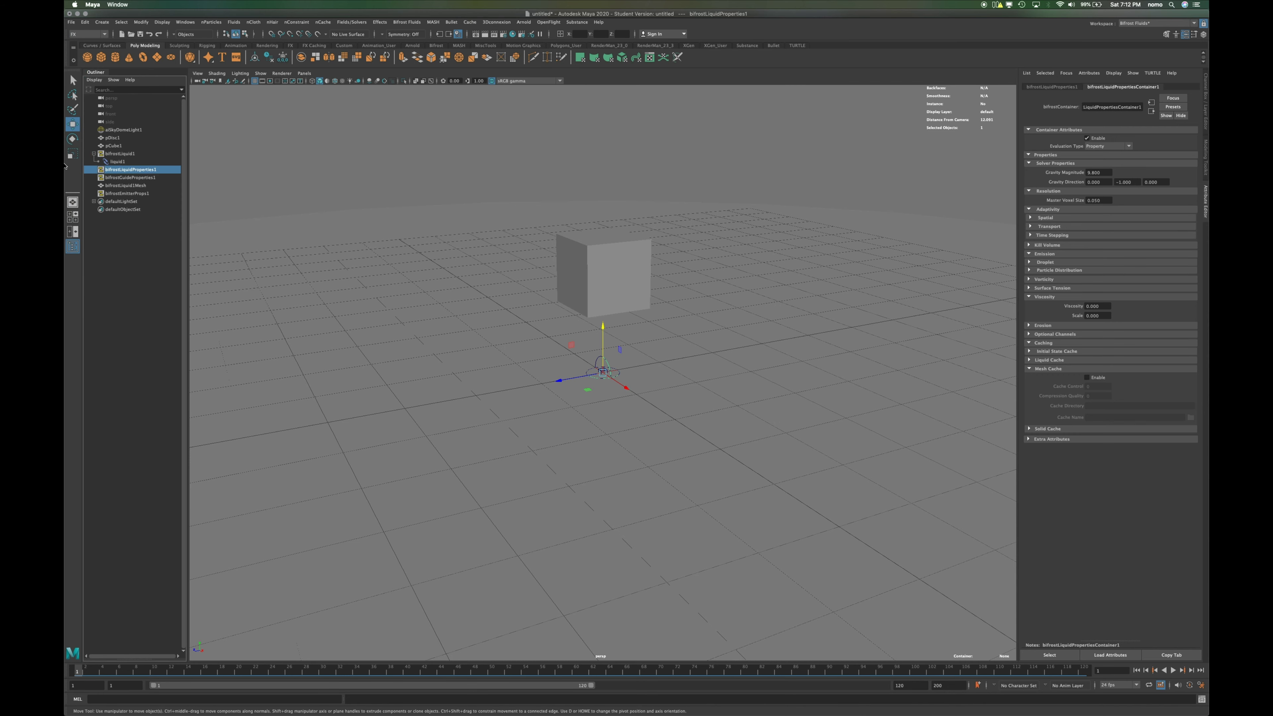
Check the Class 19 notes in Firefox, return to Maya and enable Continuous Emission on bifrostEmitterProps1
click(73, 183)
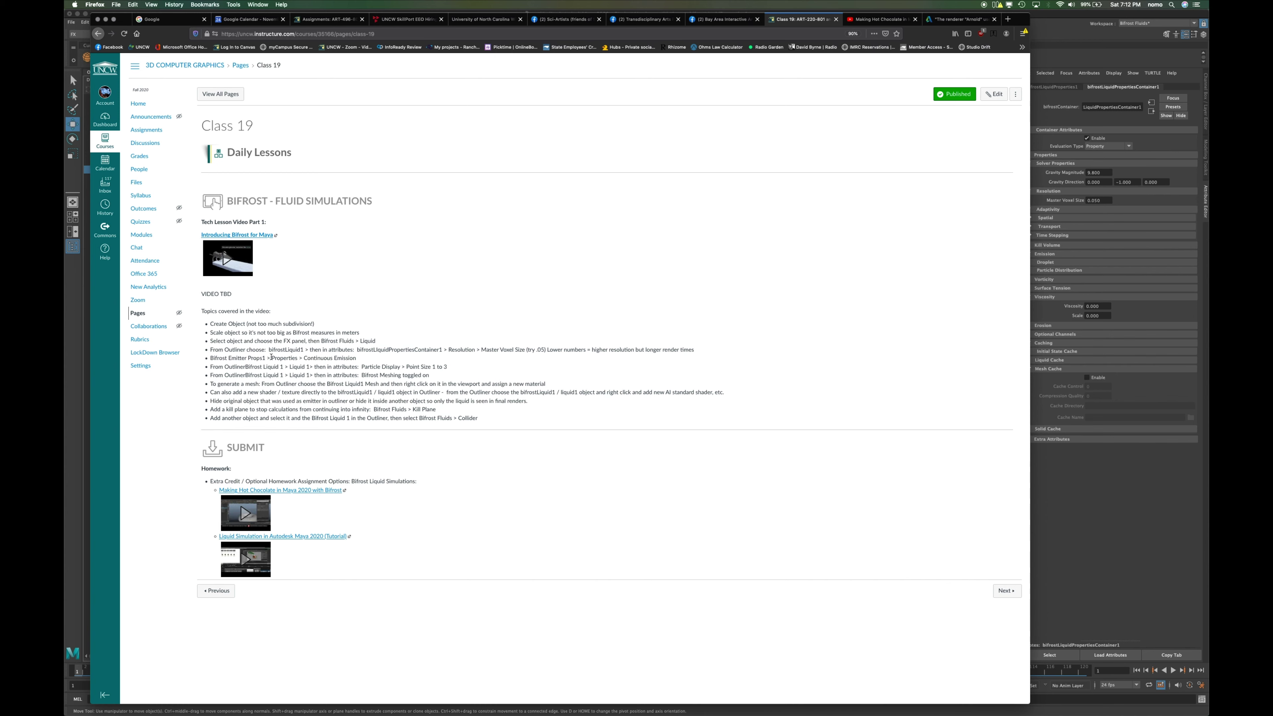
click(89, 329)
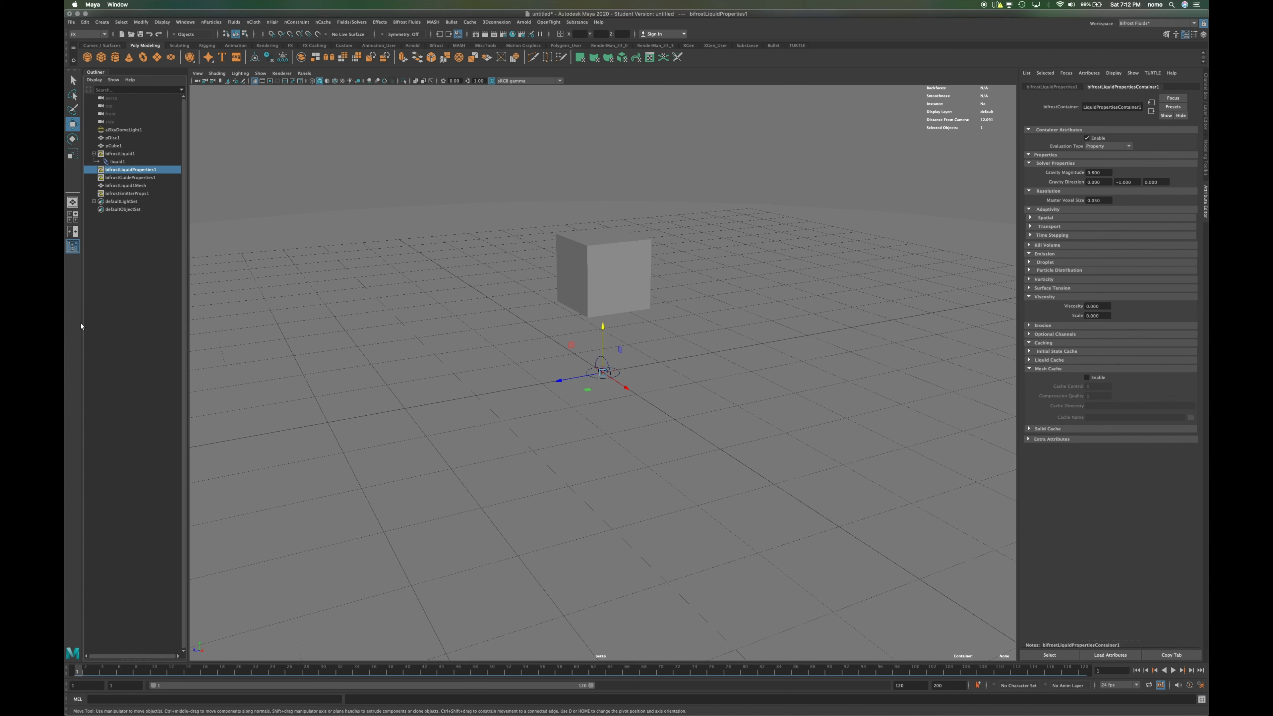
click(121, 195)
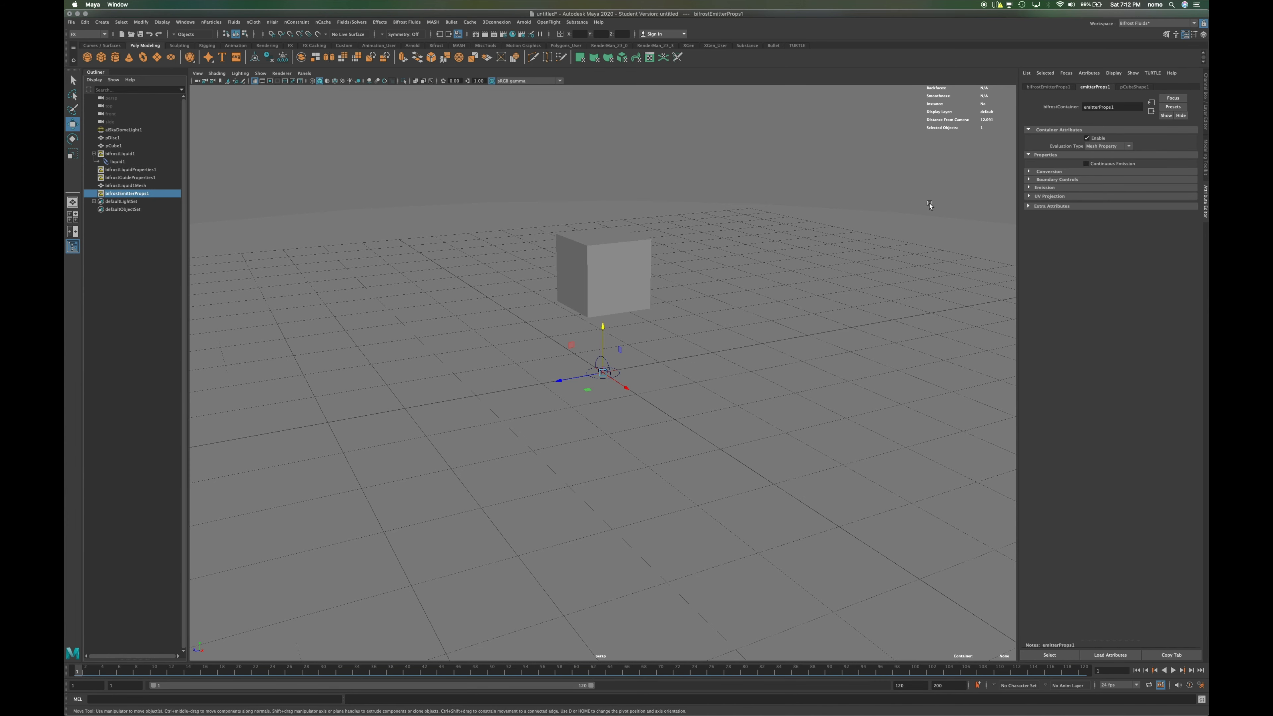
click(1087, 165)
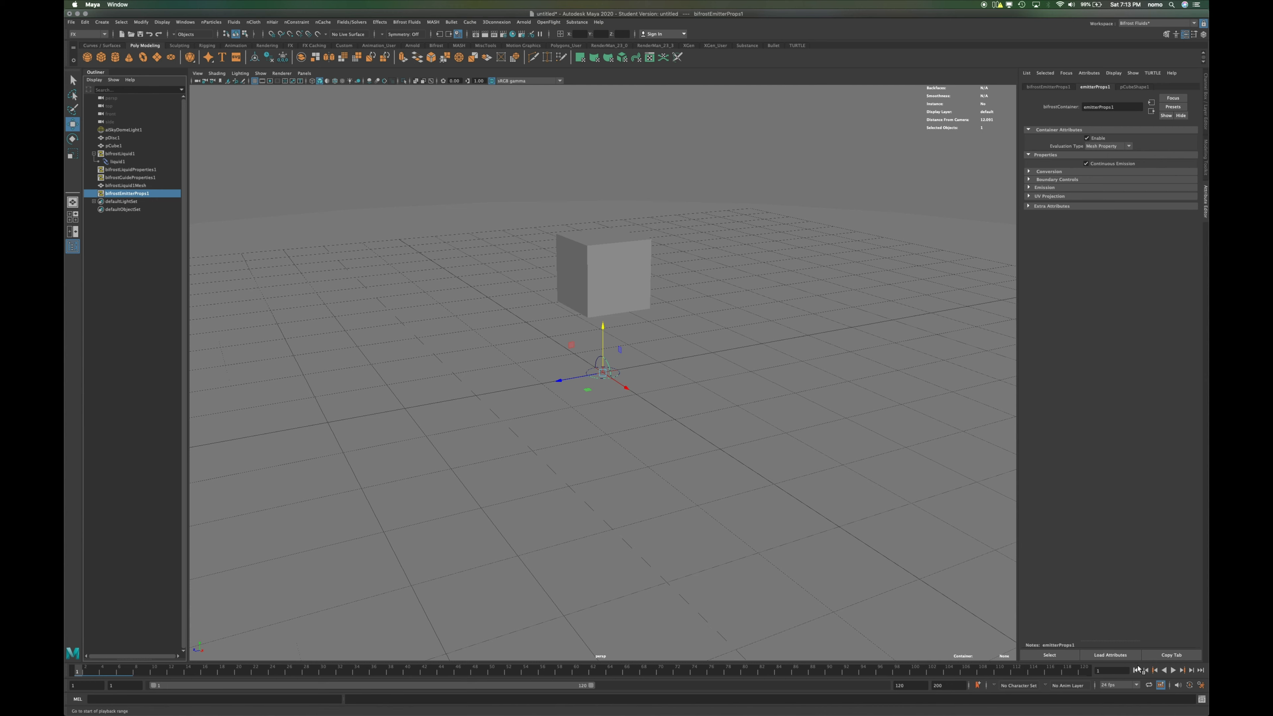
Play the simulation with continuous emission, stop it and inspect the liquid pouring from the cube
click(1174, 670)
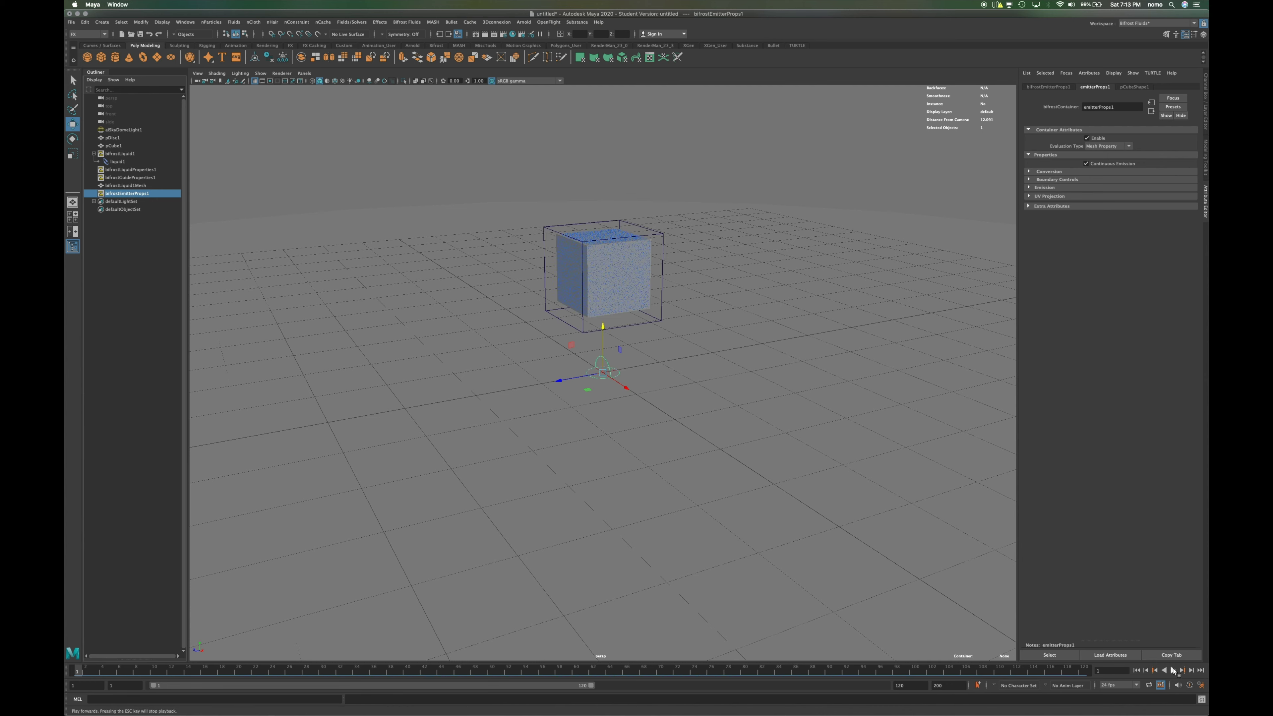
click(1173, 670)
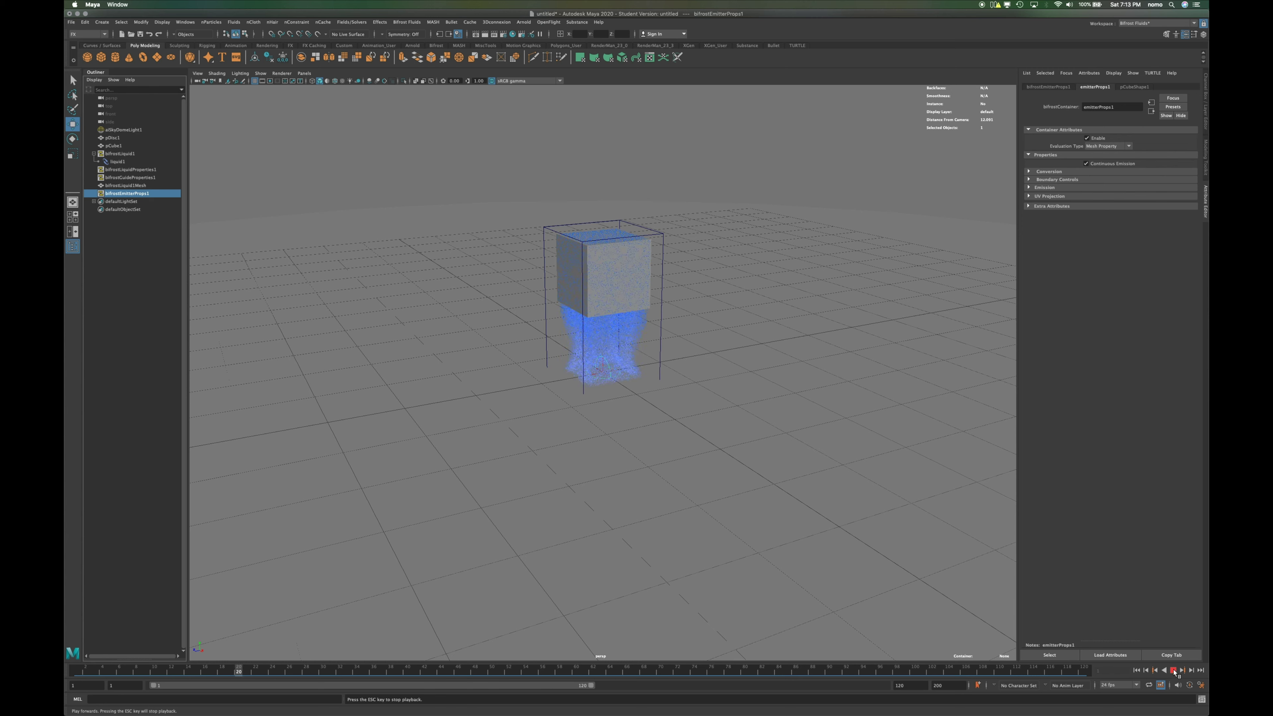
key(Escape)
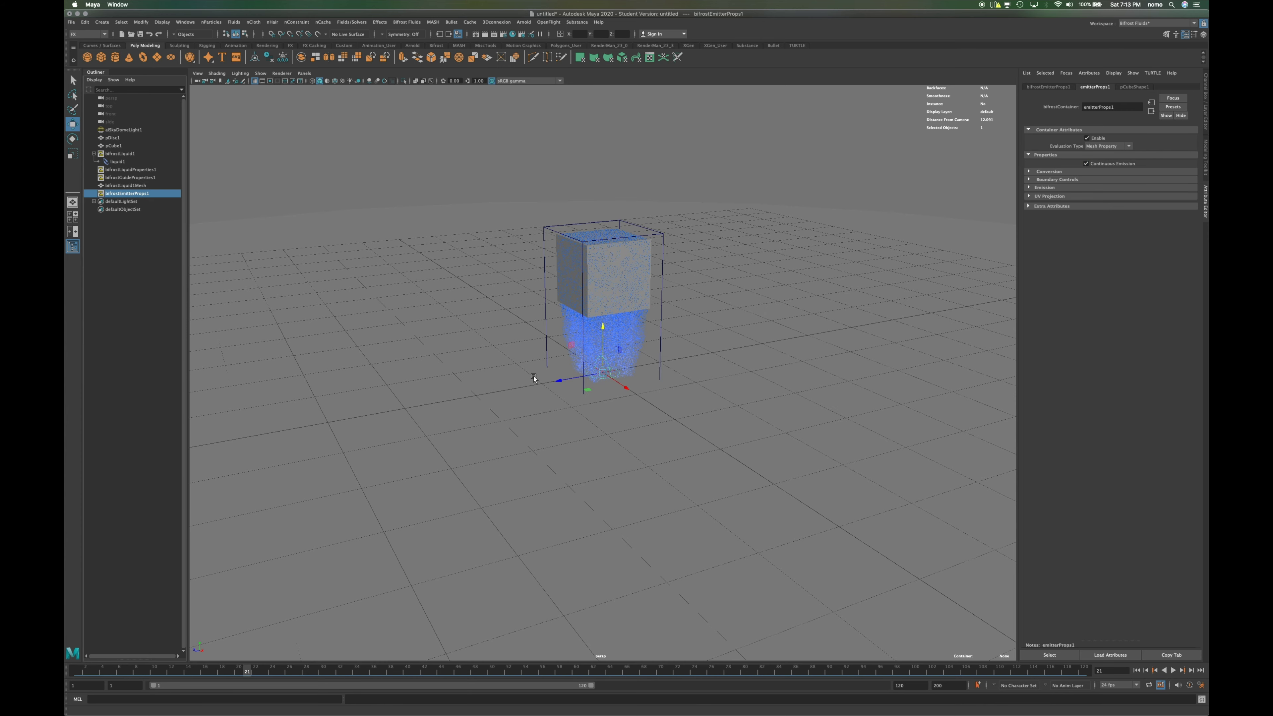
scroll(560, 395, down, 10)
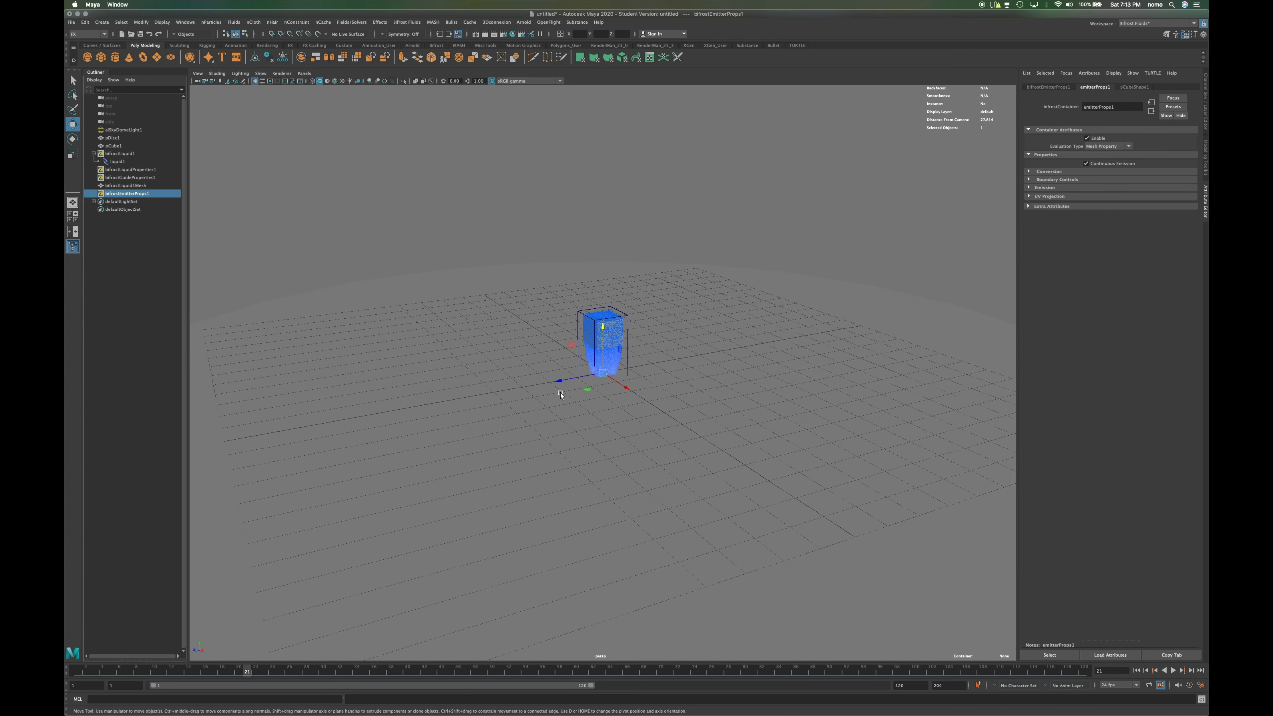
scroll(560, 395, down, 5)
mouse_move(562, 435)
alt+mouse_down()
mouse_move(572, 407)
mouse_move(559, 371)
mouse_move(563, 424)
mouse_move(570, 415)
mouse_move(565, 432)
mouse_move(558, 408)
mouse_move(547, 435)
alt+mouse_up()
scroll(548, 435, up, 10)
scroll(548, 434, up, 1)
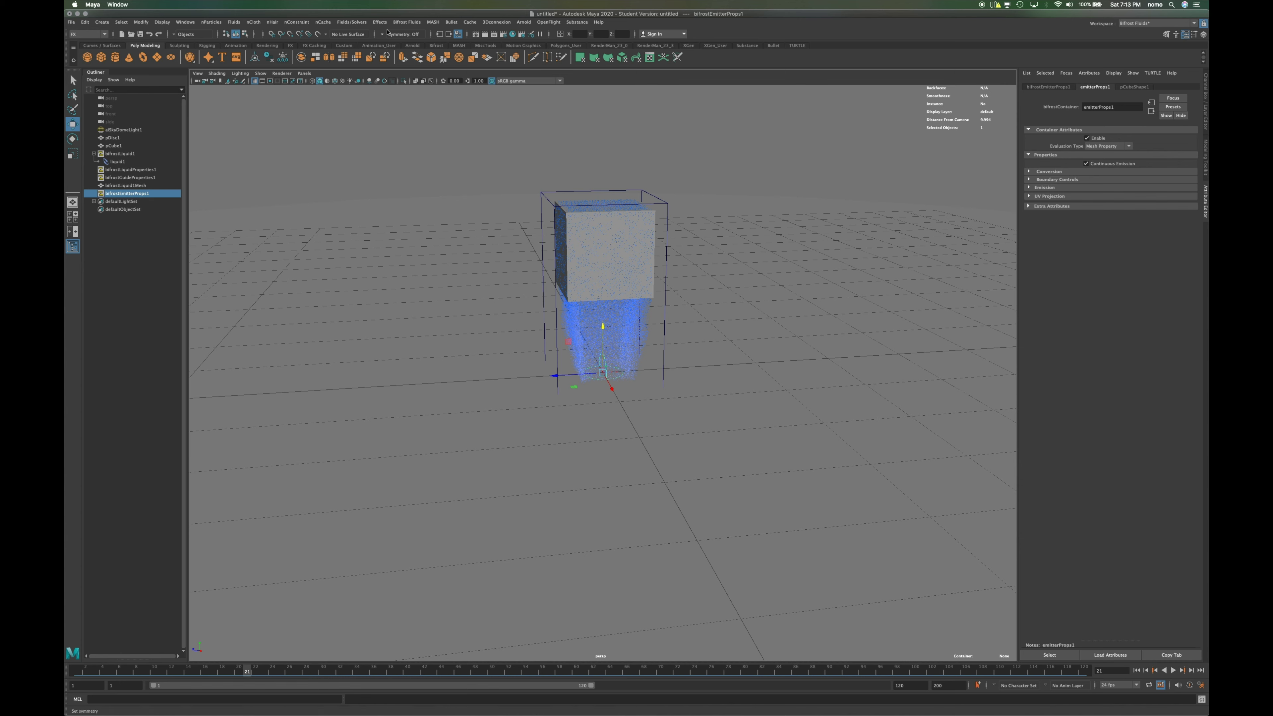
Add a Bifrost killplane to the scene while bifrostEmitterProps1 is selected
click(403, 22)
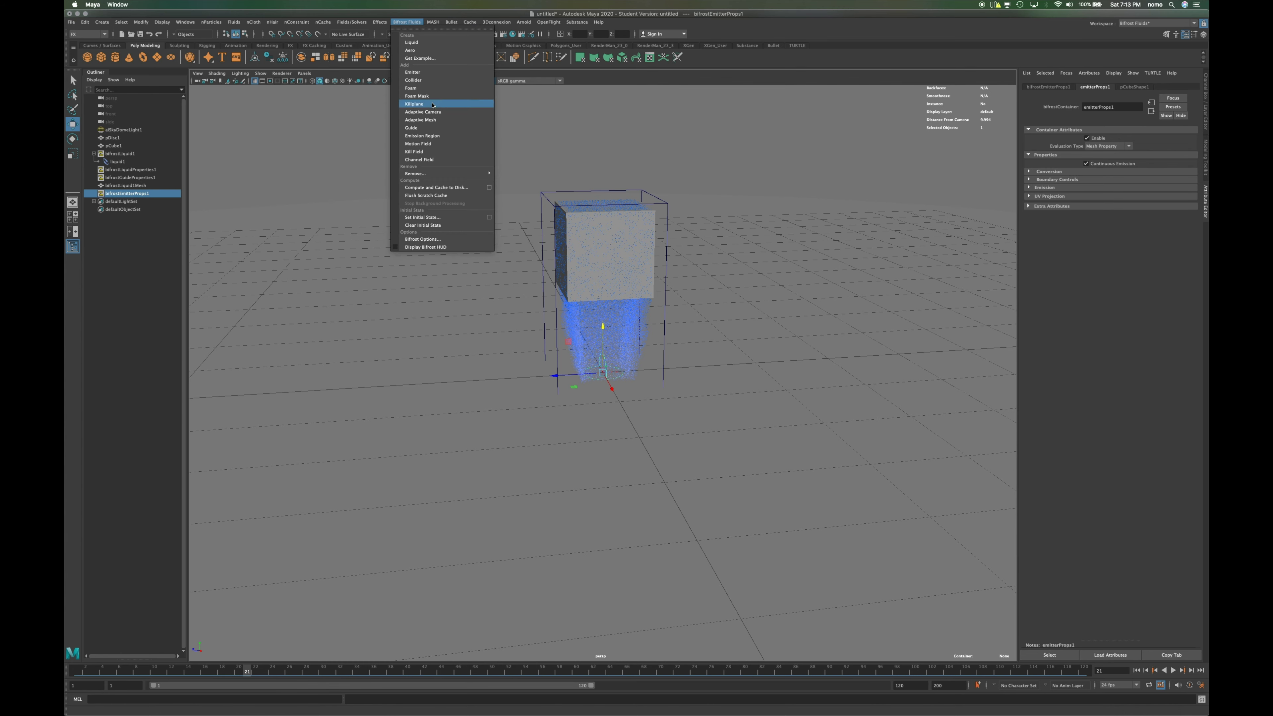
click(432, 105)
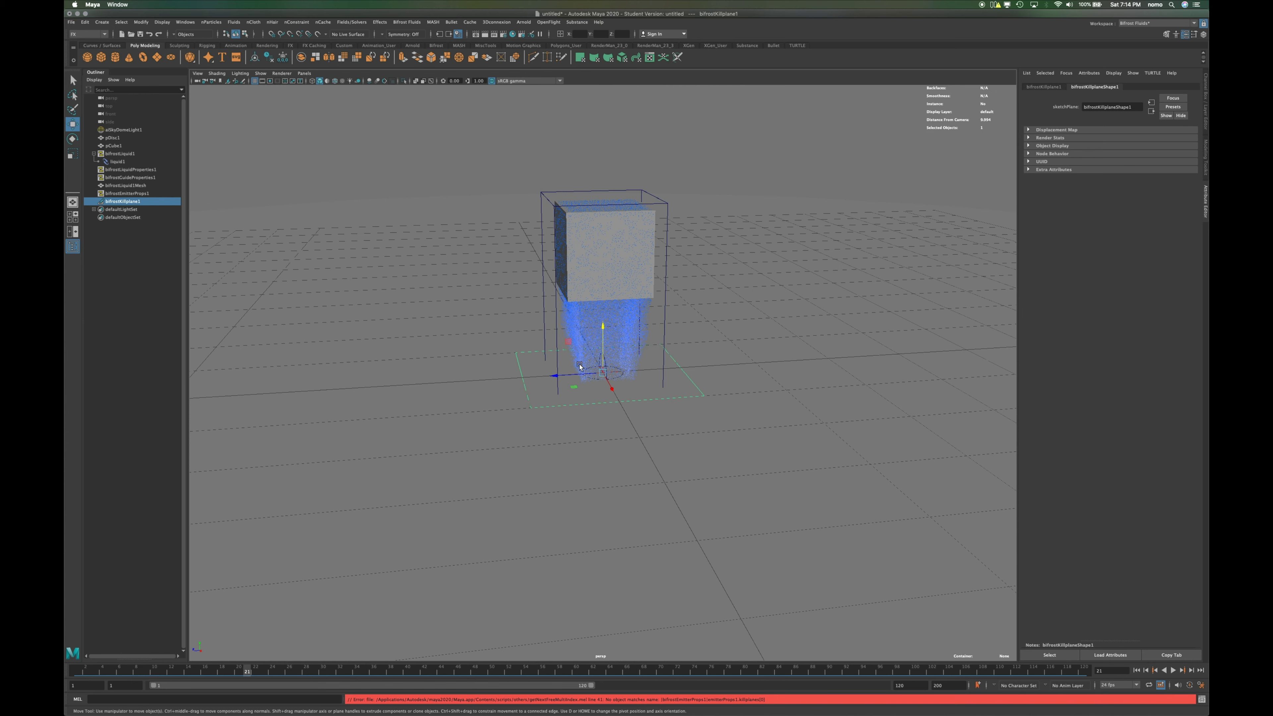
alt+drag(616, 412, 587, 402)
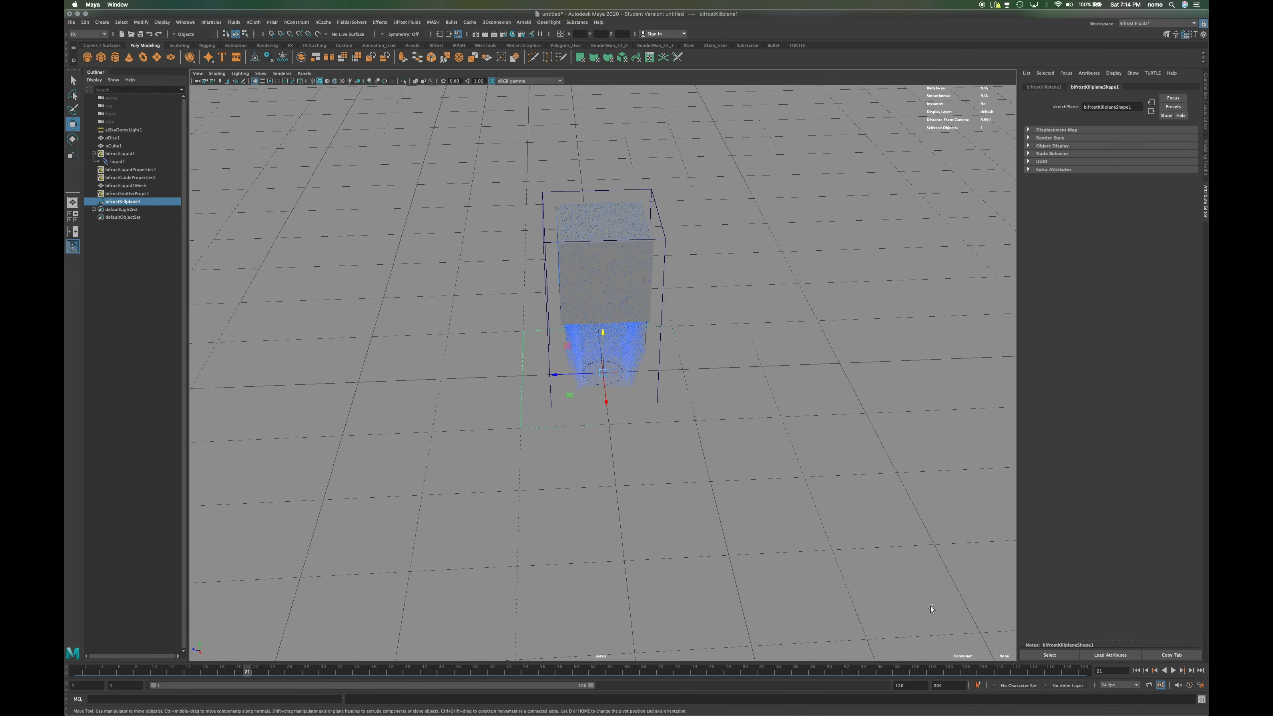
Play the simulation from the first frame, stop it and examine the liquid around the killplane
click(1138, 671)
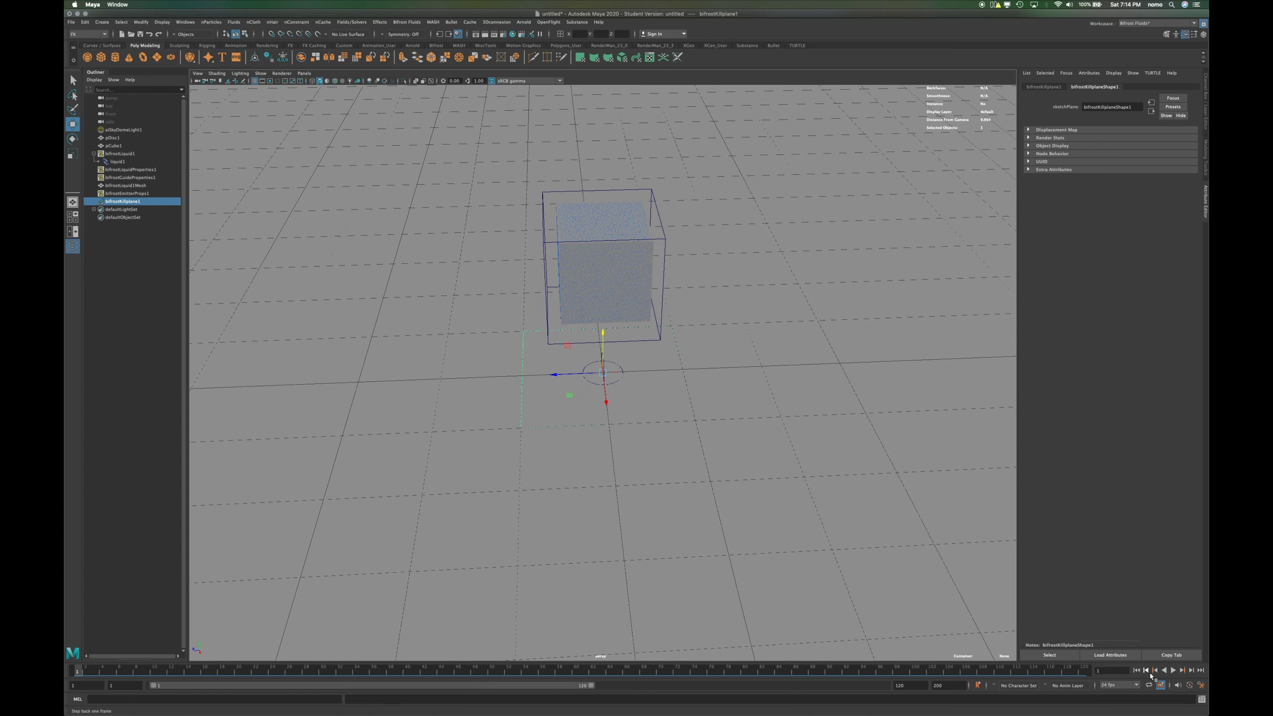
click(1173, 671)
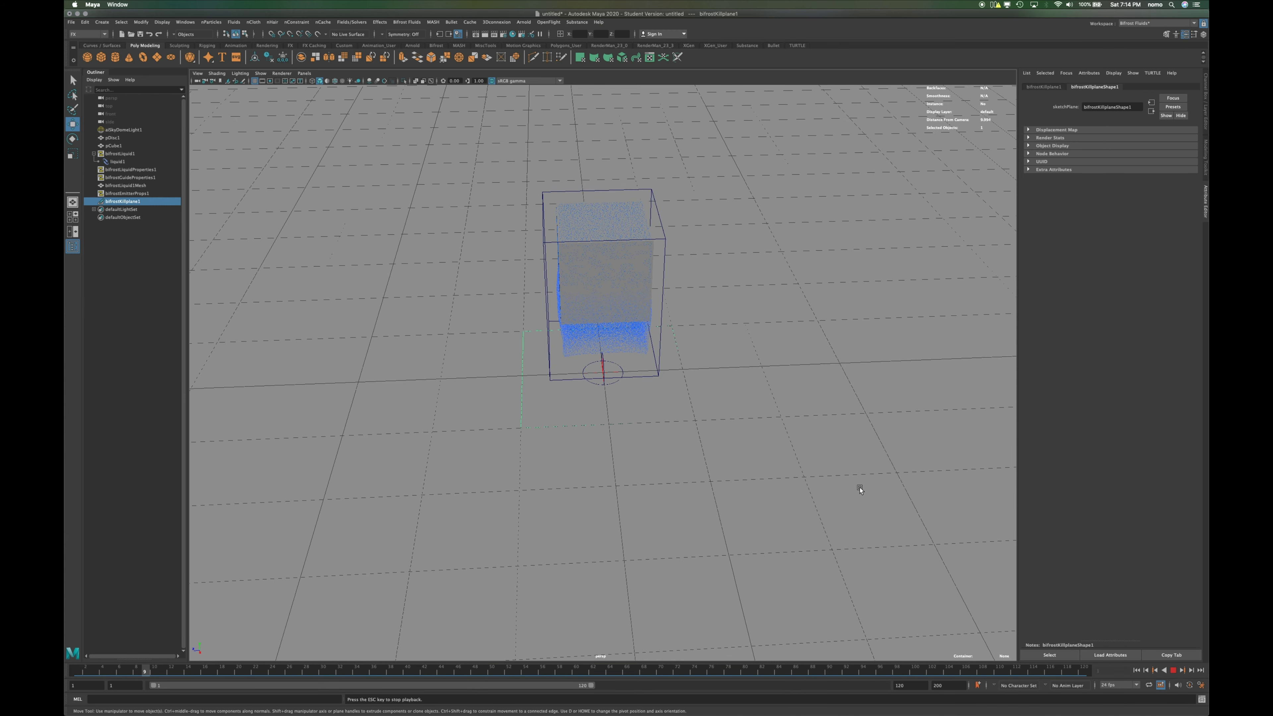
alt+drag(875, 463, 878, 472)
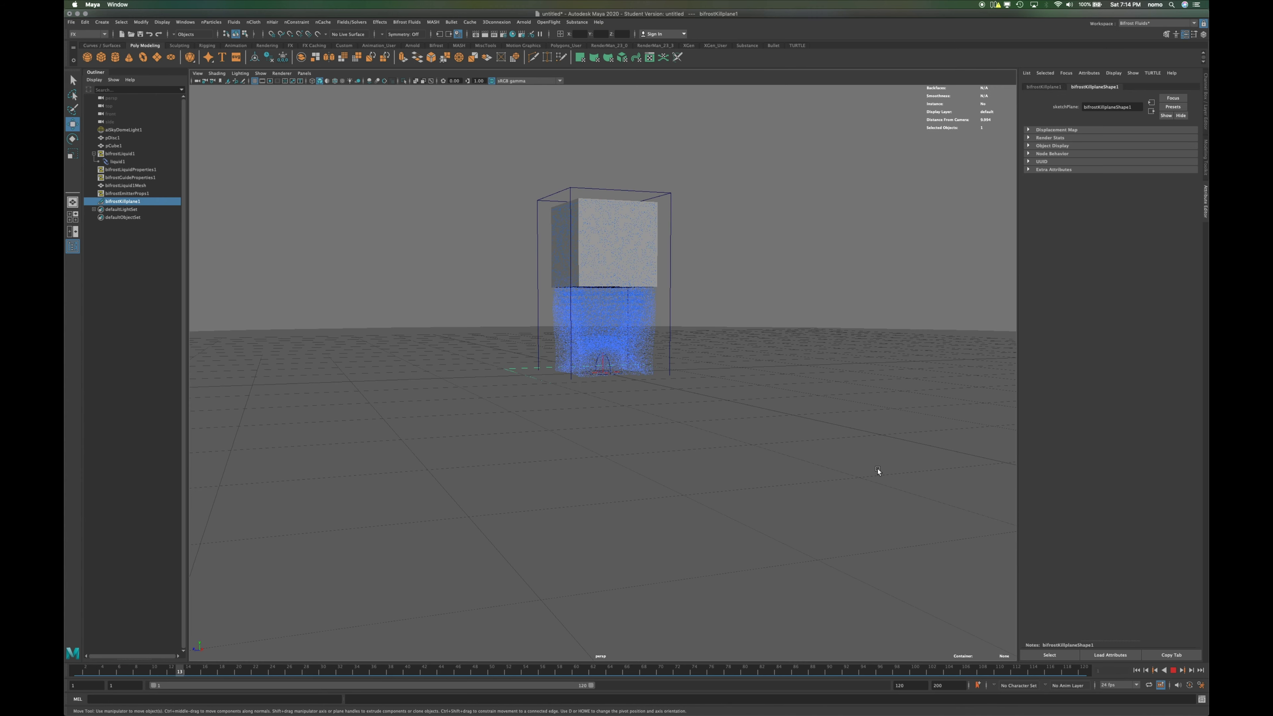
click(1173, 671)
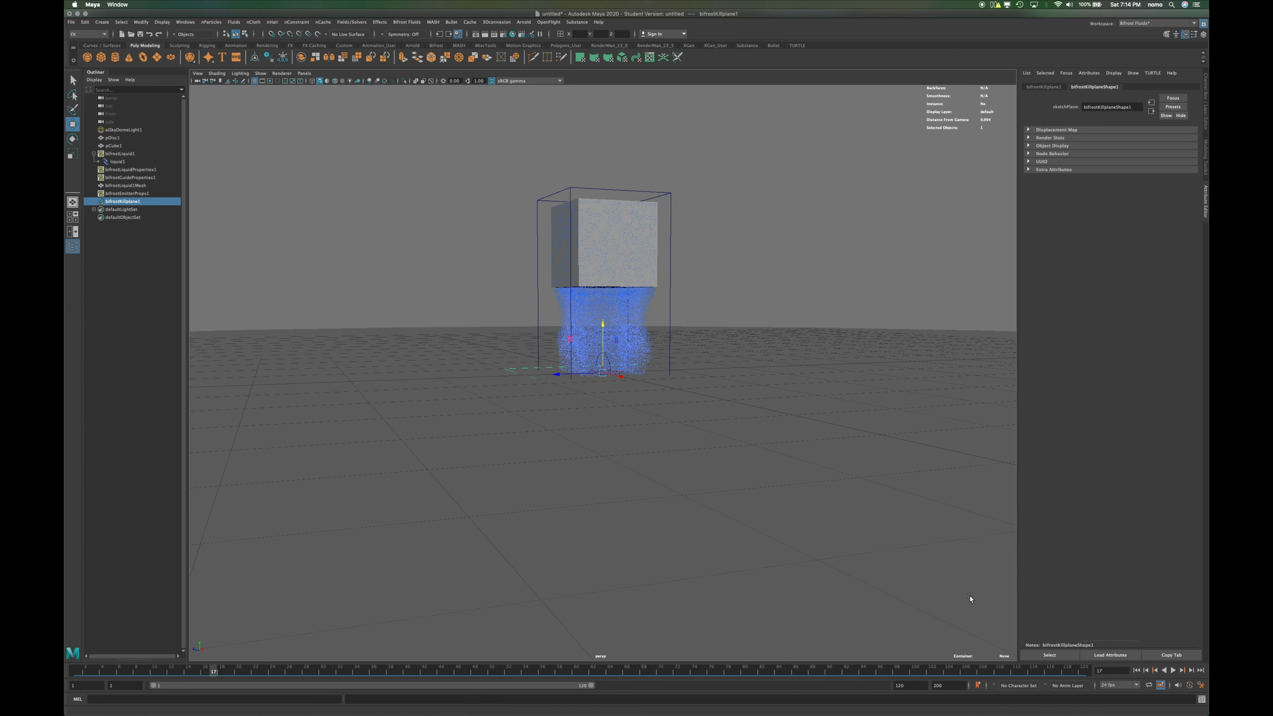
scroll(883, 548, down, 2)
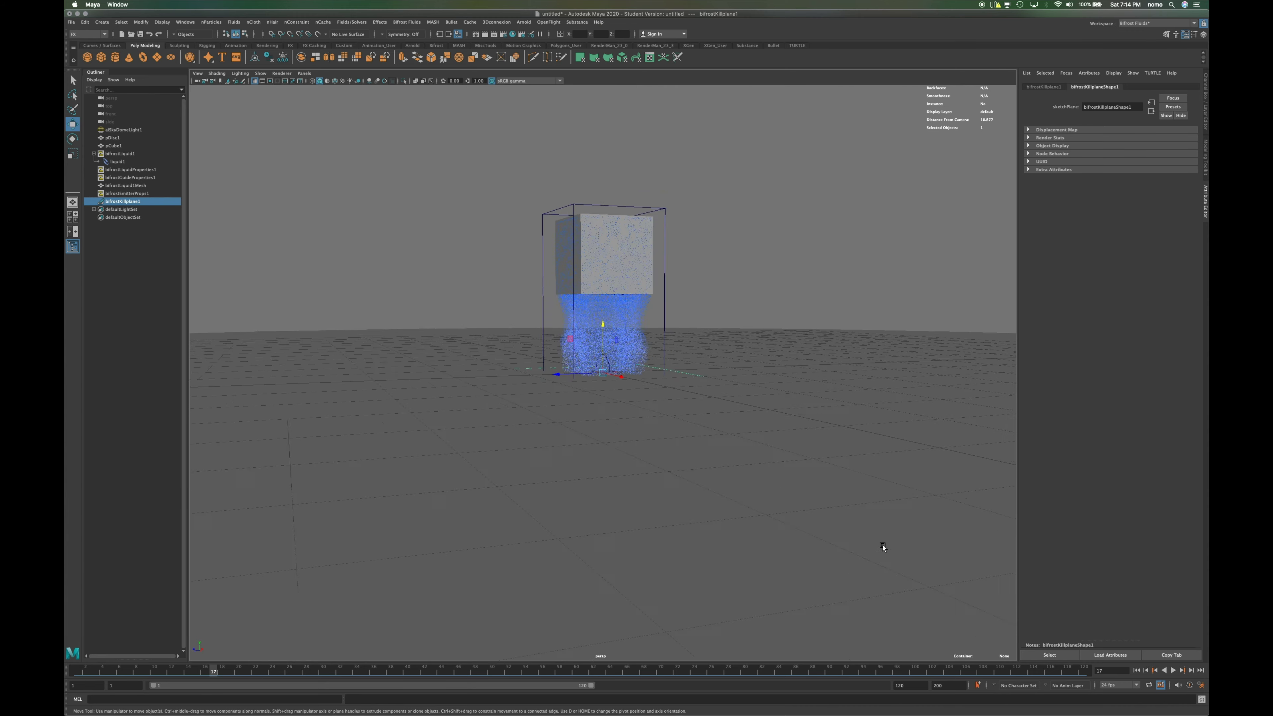
scroll(884, 547, down, 5)
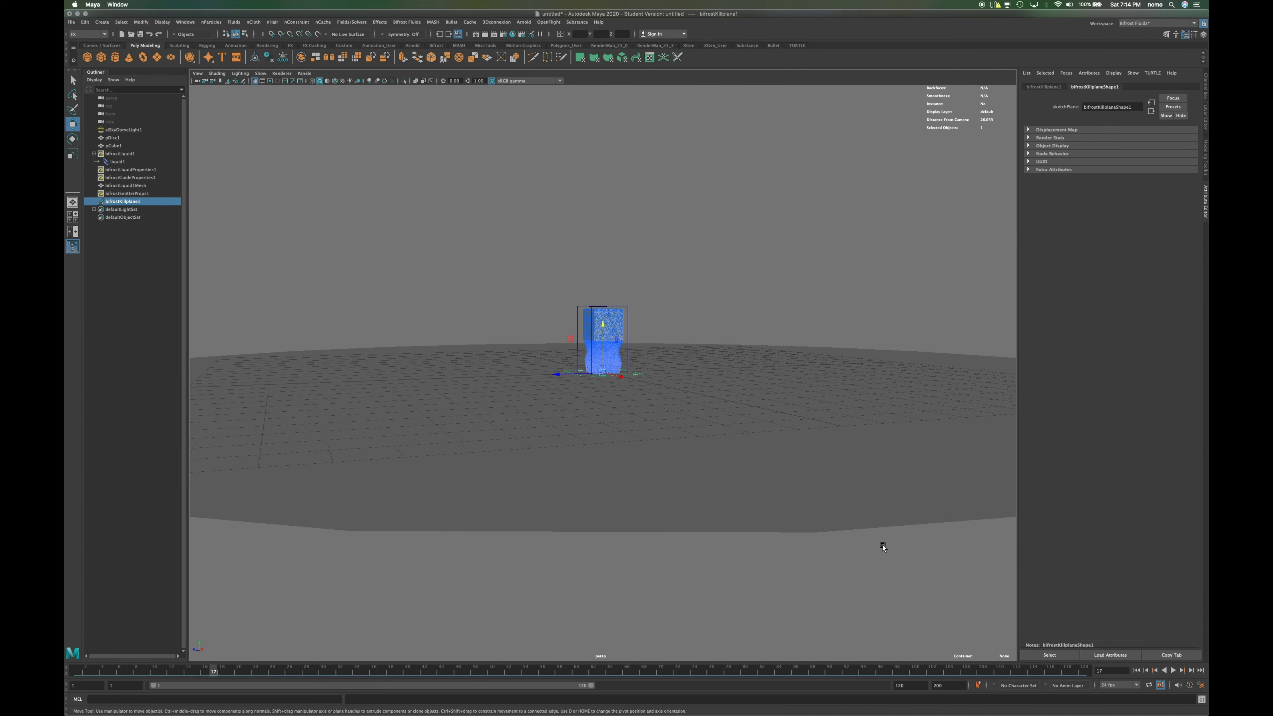
mouse_move(883, 547)
alt+mouse_down()
mouse_move(885, 523)
mouse_move(882, 548)
alt+mouse_up()
Select bifrostKillplane1, replay the simulation from the first frame and stop it
click(226, 273)
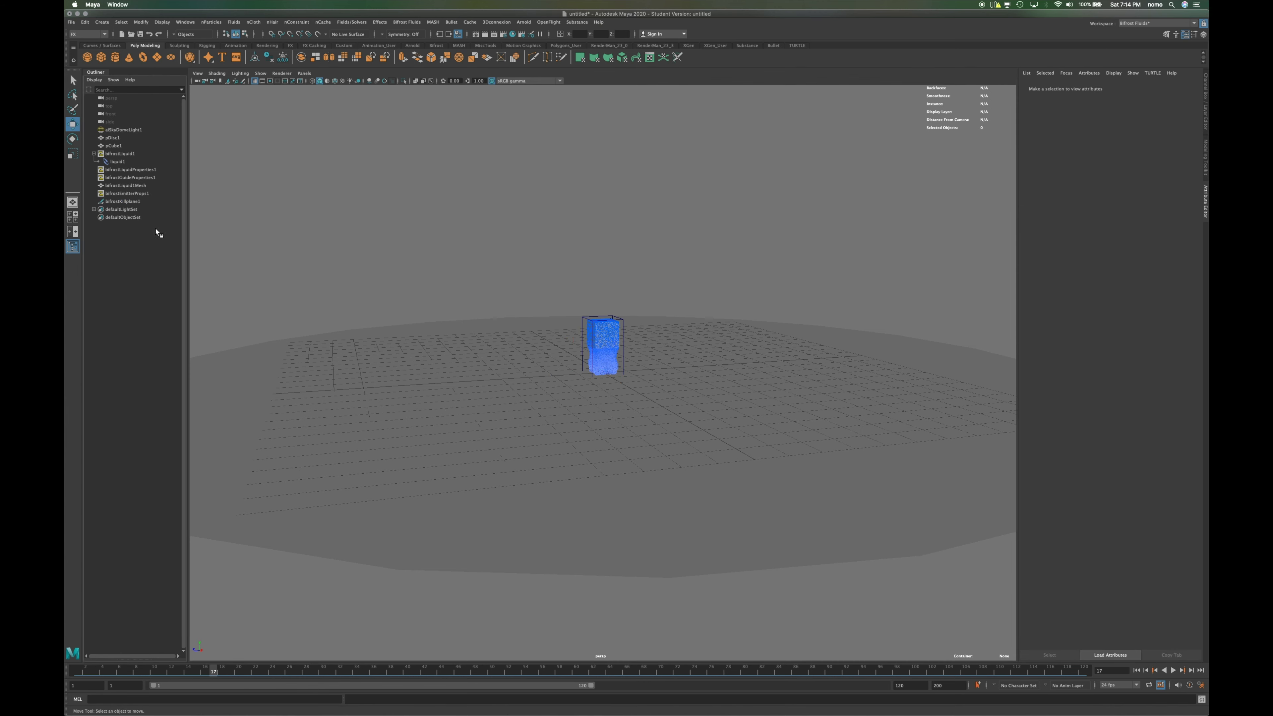
click(148, 202)
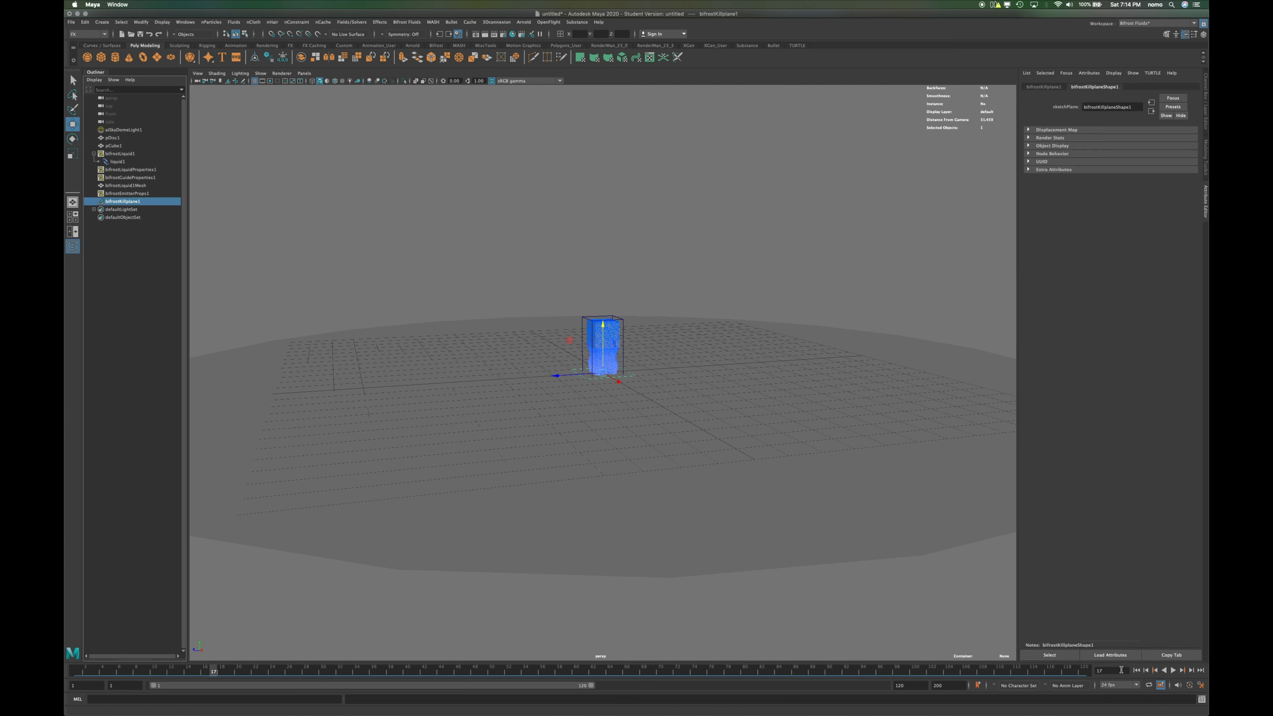
click(1136, 670)
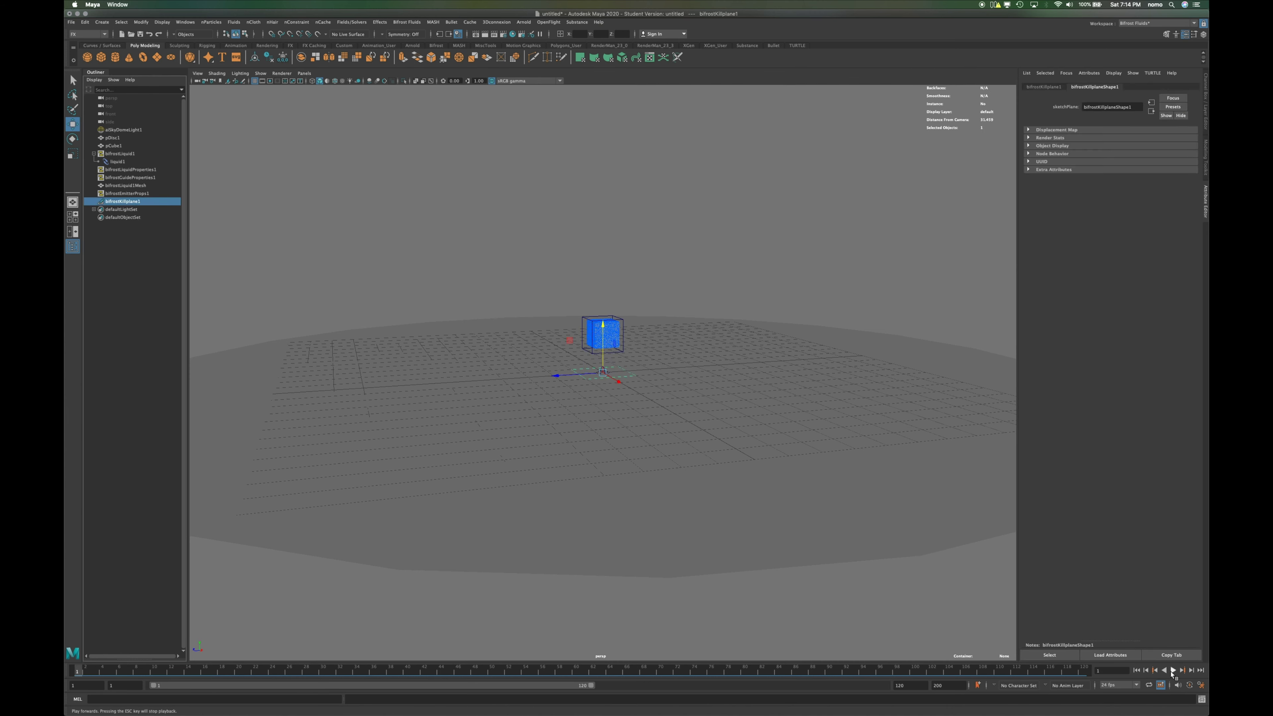
click(1172, 671)
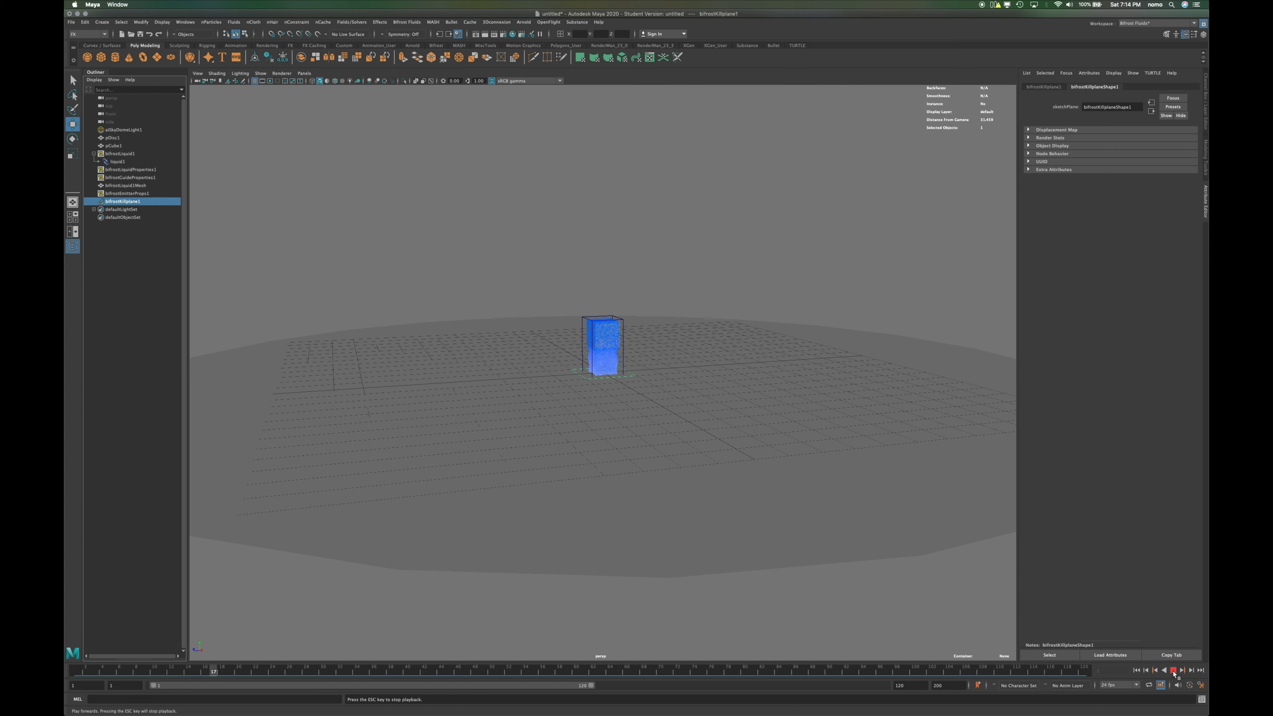
click(1174, 670)
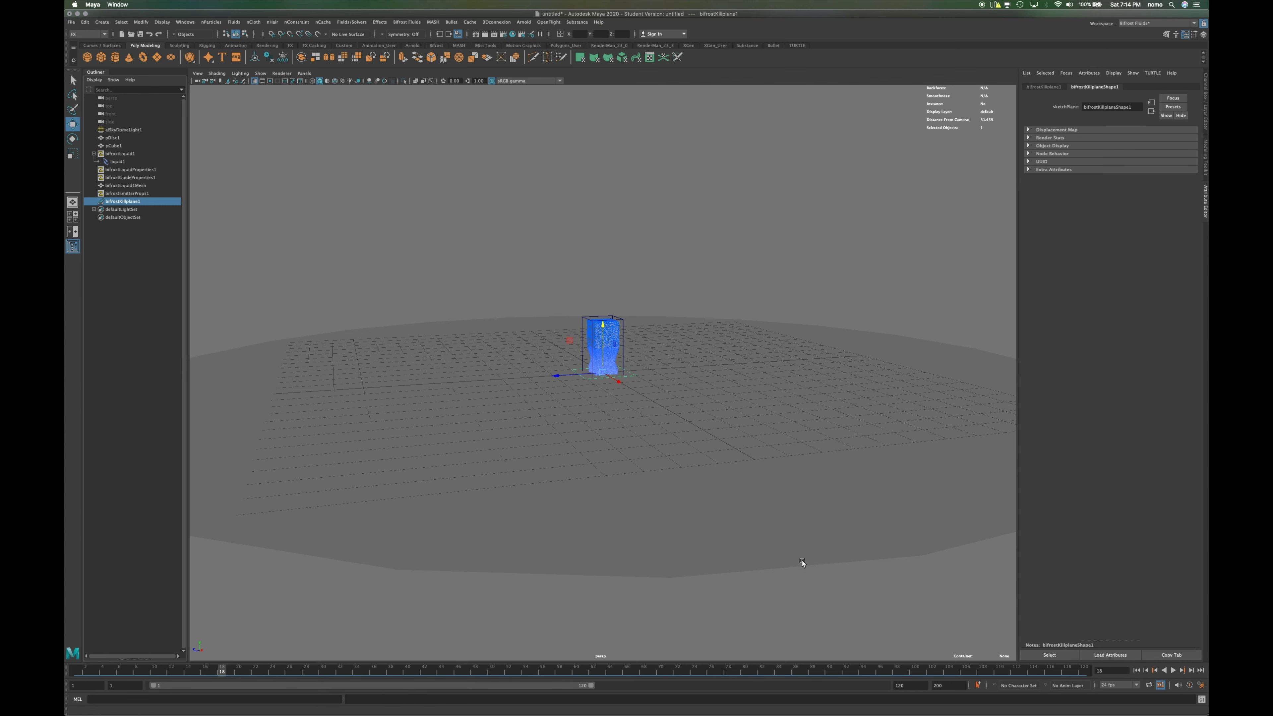
Delete the killplane and add a new Bifrost killplane with bifrostLiquid1 selected
mouse_move(816, 552)
alt+mouse_down()
mouse_move(822, 533)
mouse_move(813, 543)
alt+mouse_up()
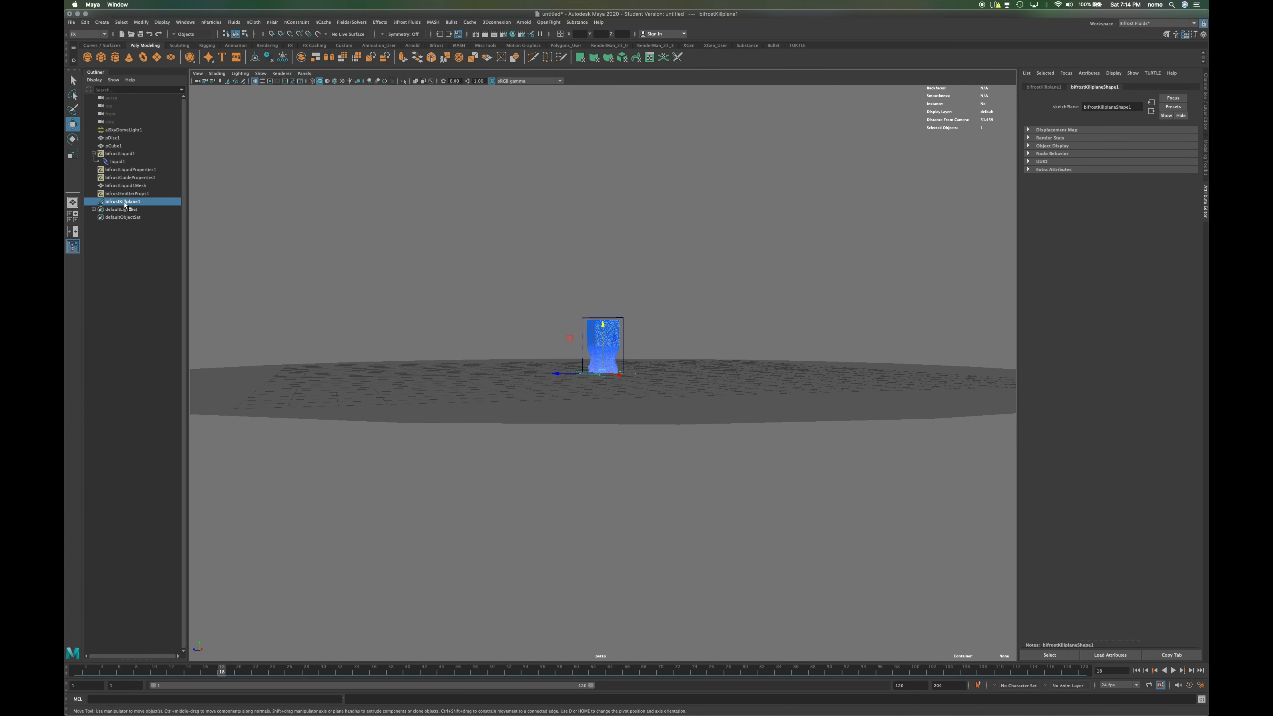
key(Delete)
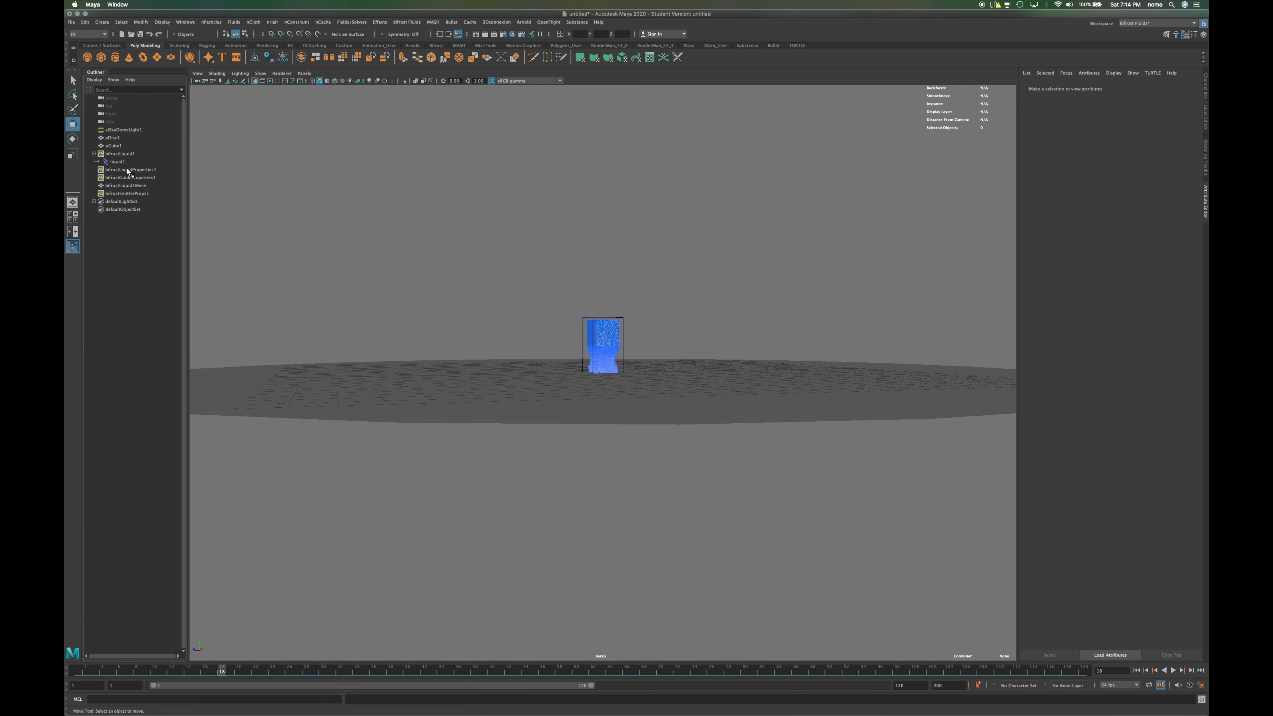
click(120, 154)
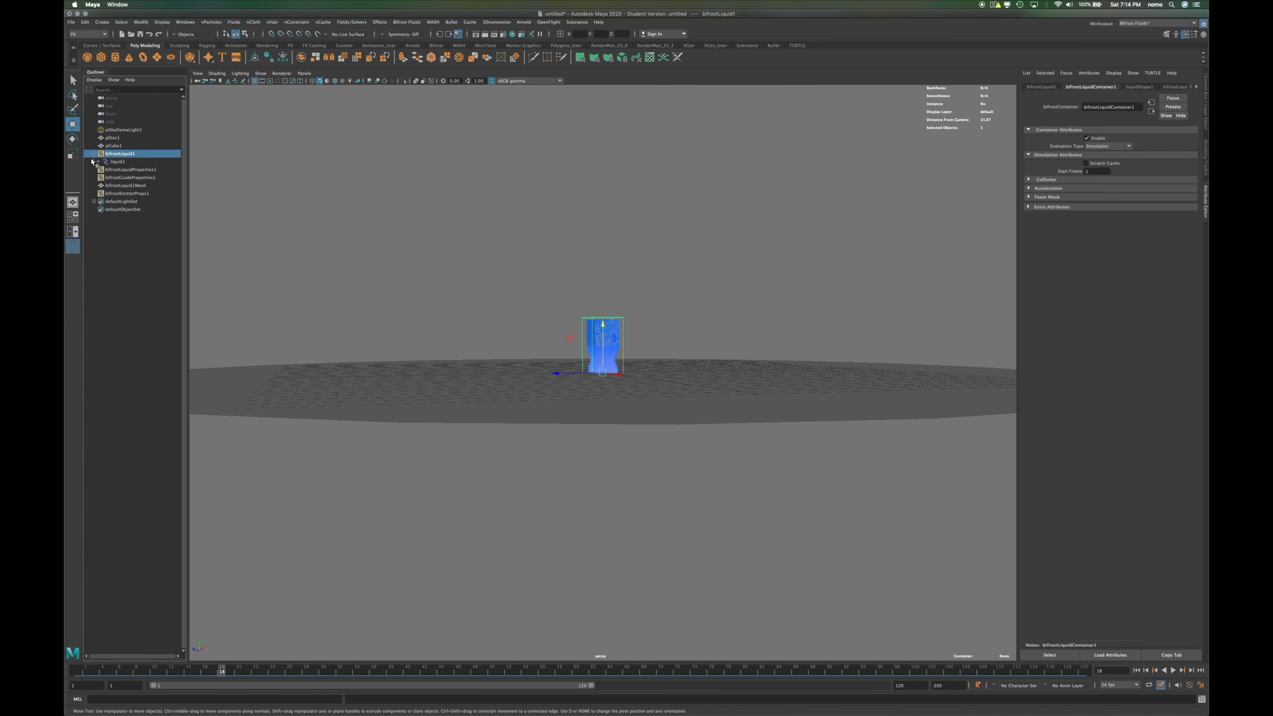
alt+drag(656, 330, 652, 361)
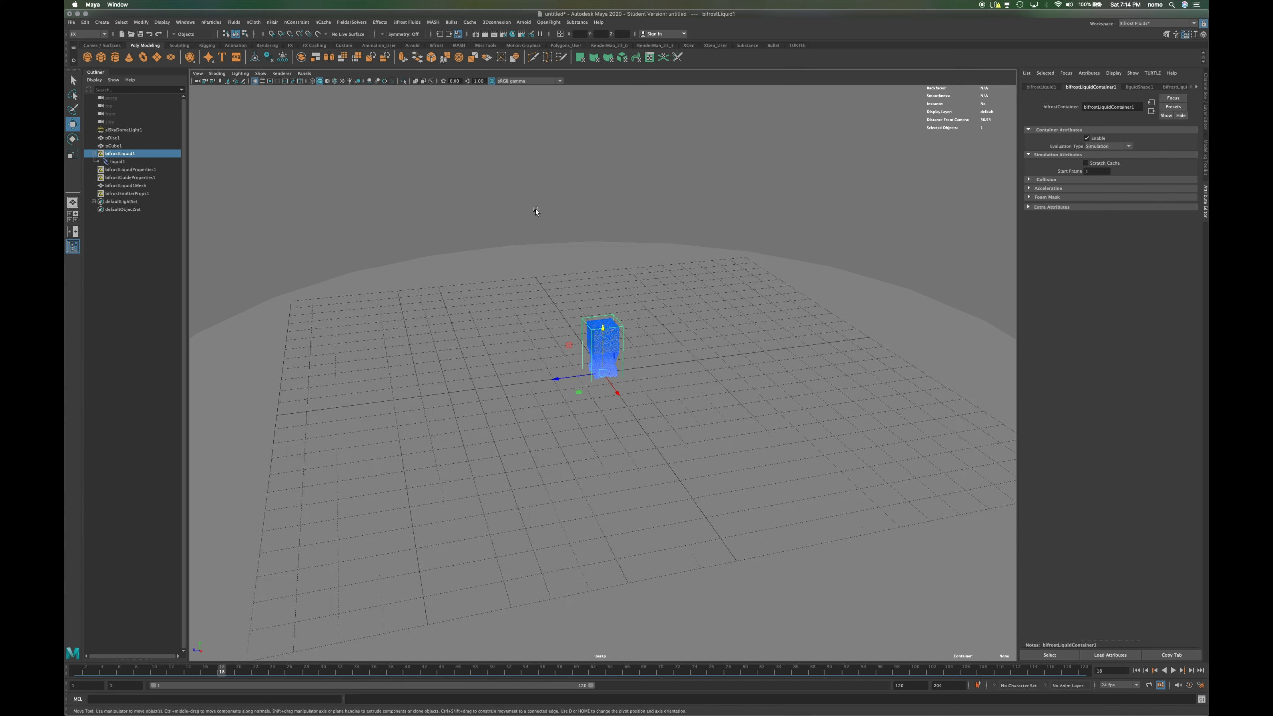
click(406, 22)
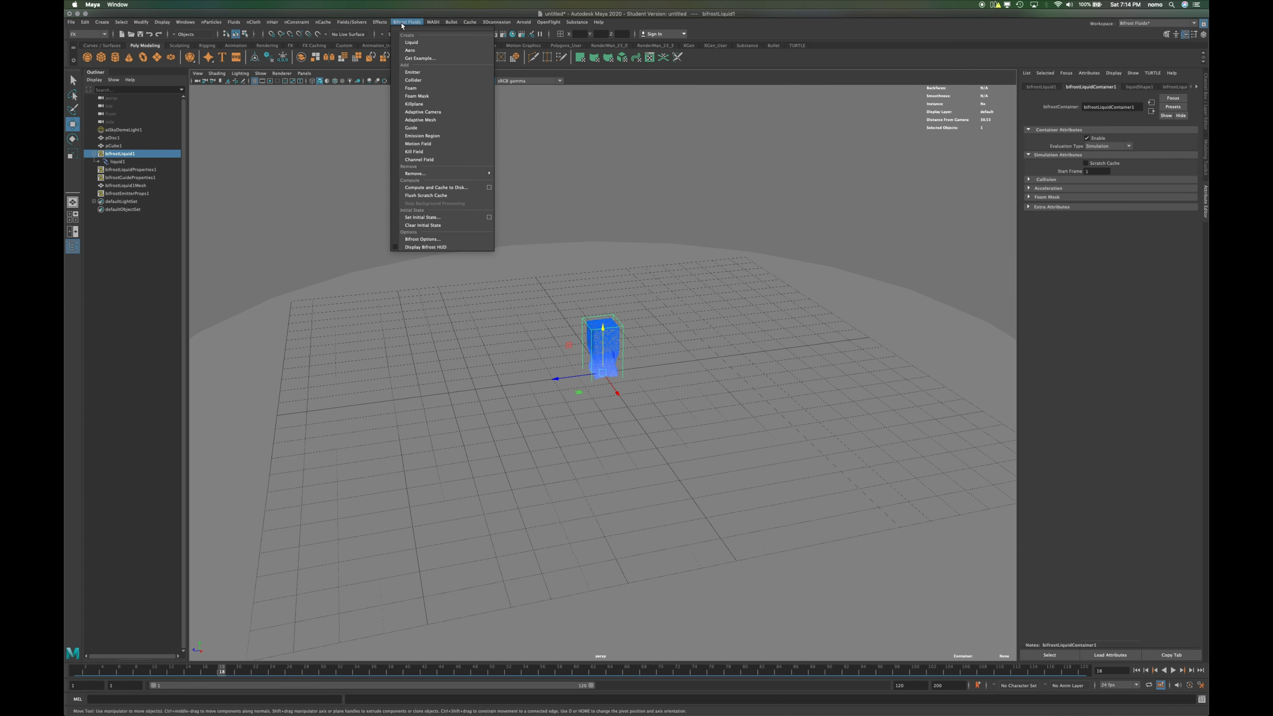
click(434, 105)
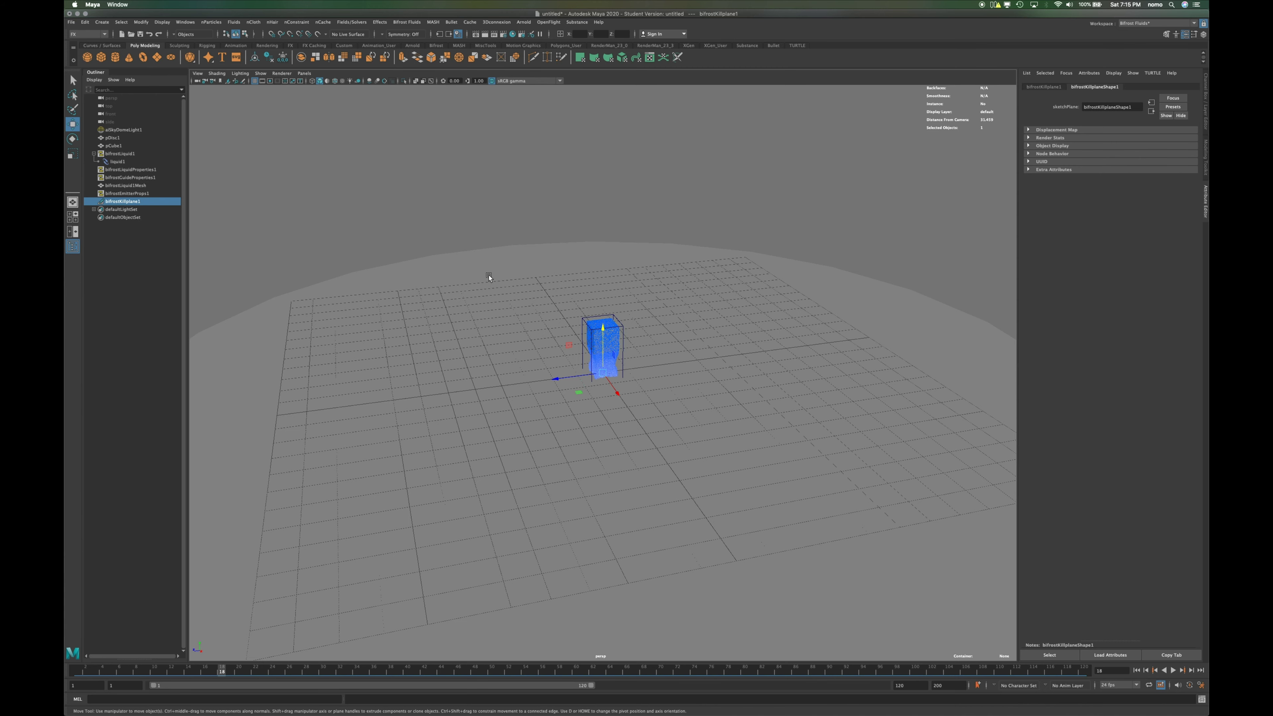
Replay the simulation from the first frame, stop it and inspect the liquid at the new killplane
alt+drag(595, 366, 597, 337)
click(1136, 670)
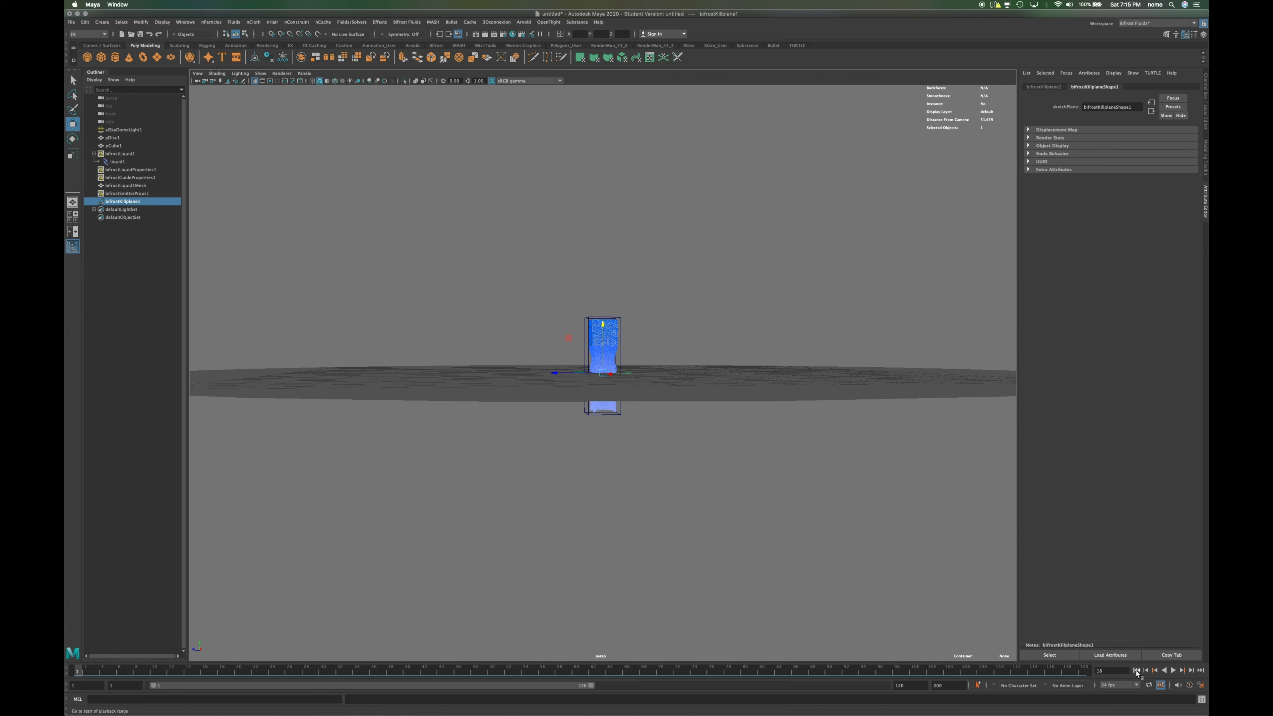
click(1173, 671)
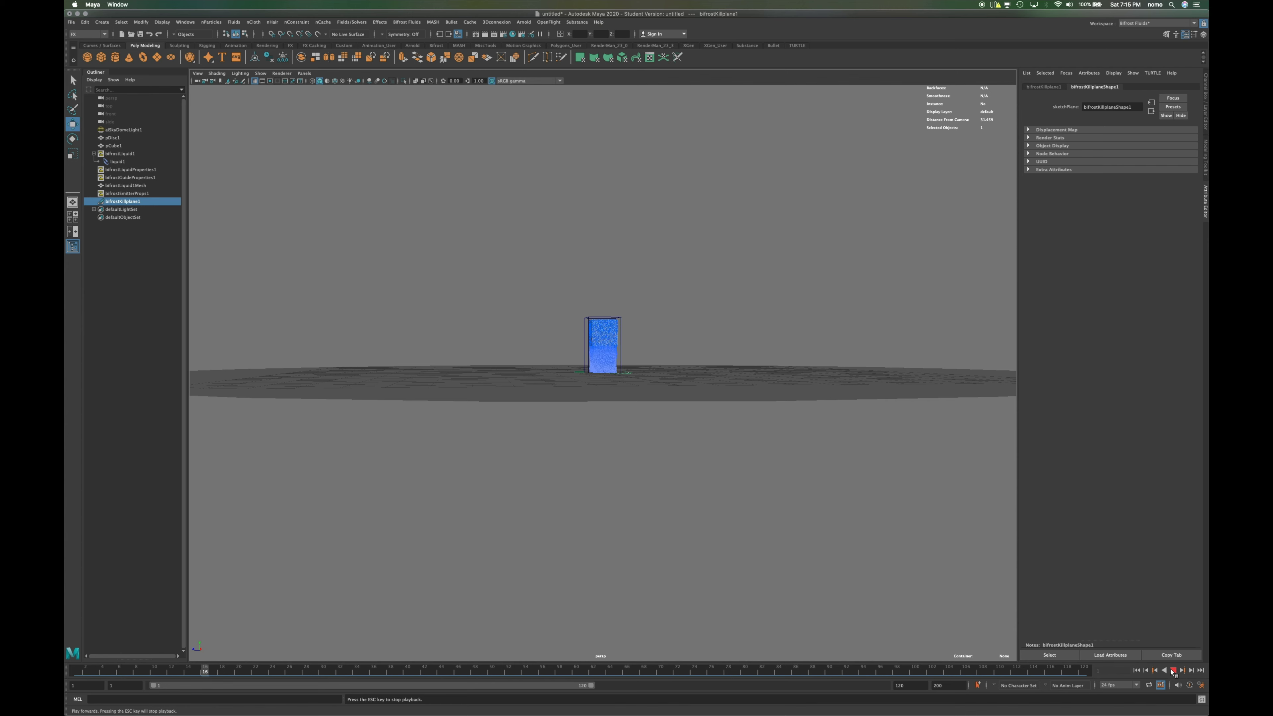
click(1173, 671)
alt+drag(898, 555, 705, 454)
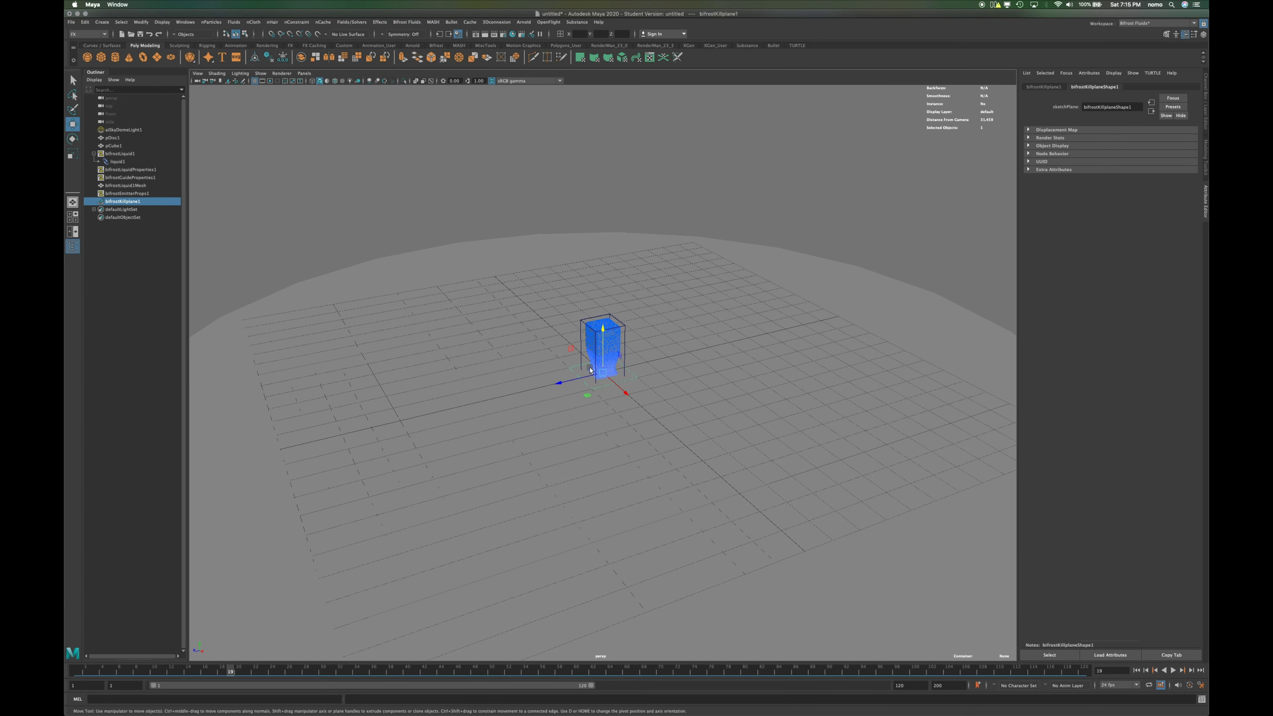
Inspect the liquid near the killplane, check the Class 19 Bifrost lesson notes in Firefox and return to Maya
scroll(591, 369, up, 15)
scroll(590, 370, down, 5)
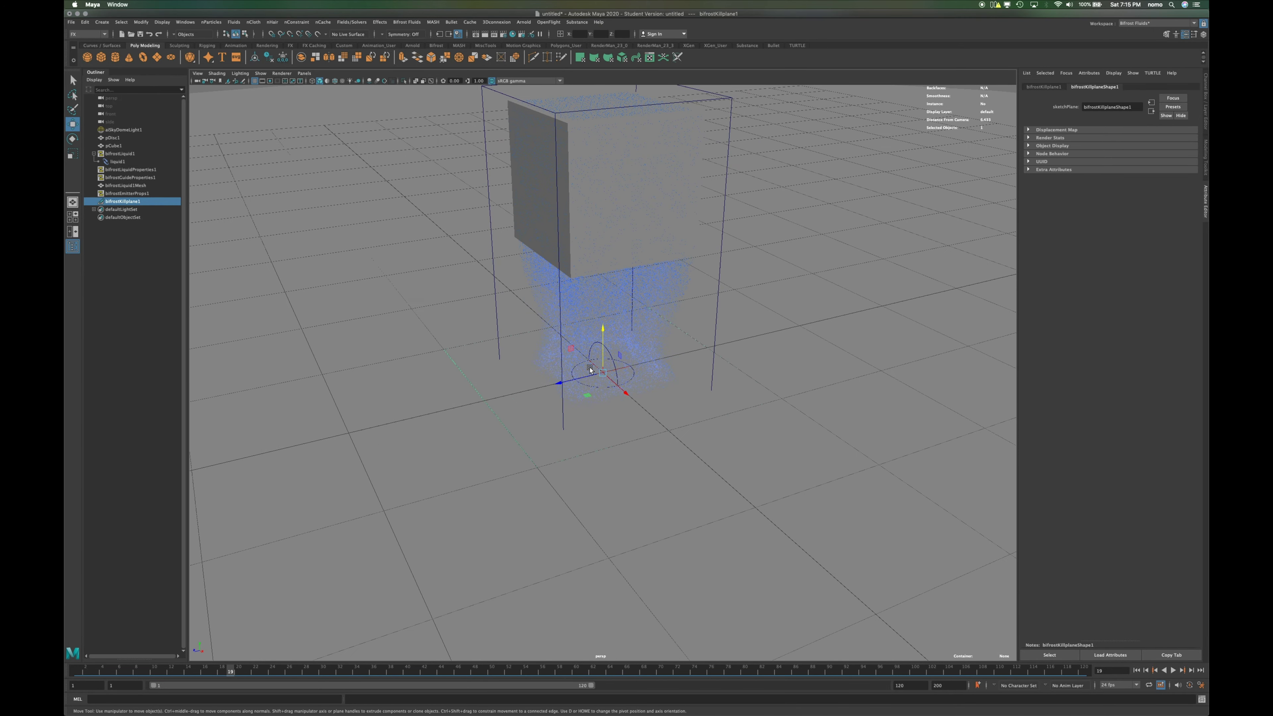
mouse_move(591, 369)
alt+mouse_down()
mouse_move(575, 355)
mouse_move(576, 376)
mouse_move(570, 367)
alt+mouse_up()
mouse_move(64, 186)
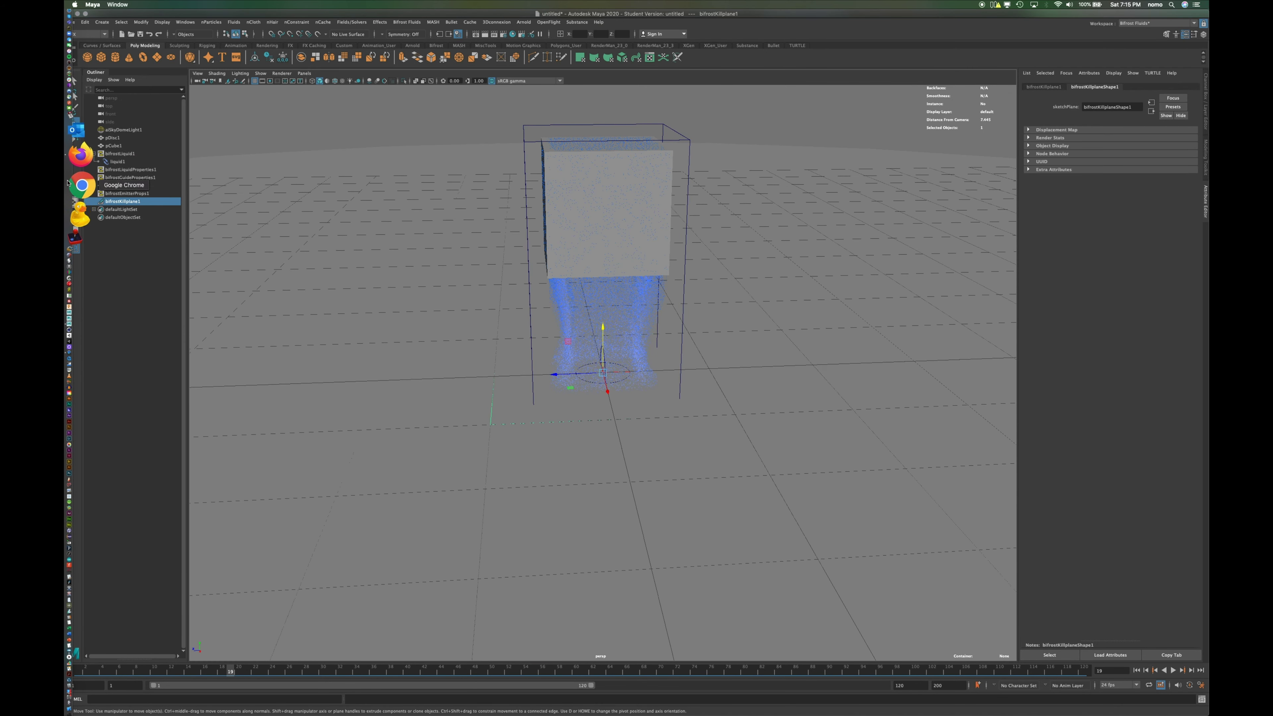
click(78, 146)
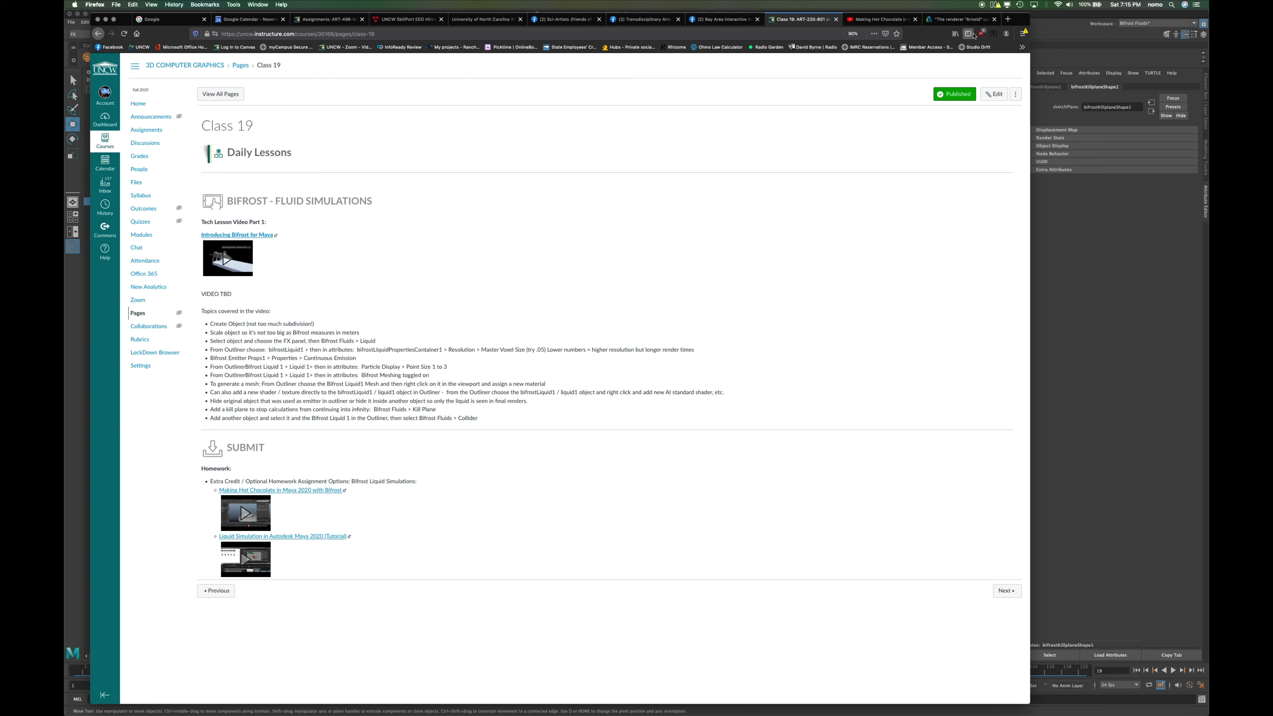
key(super+Tab)
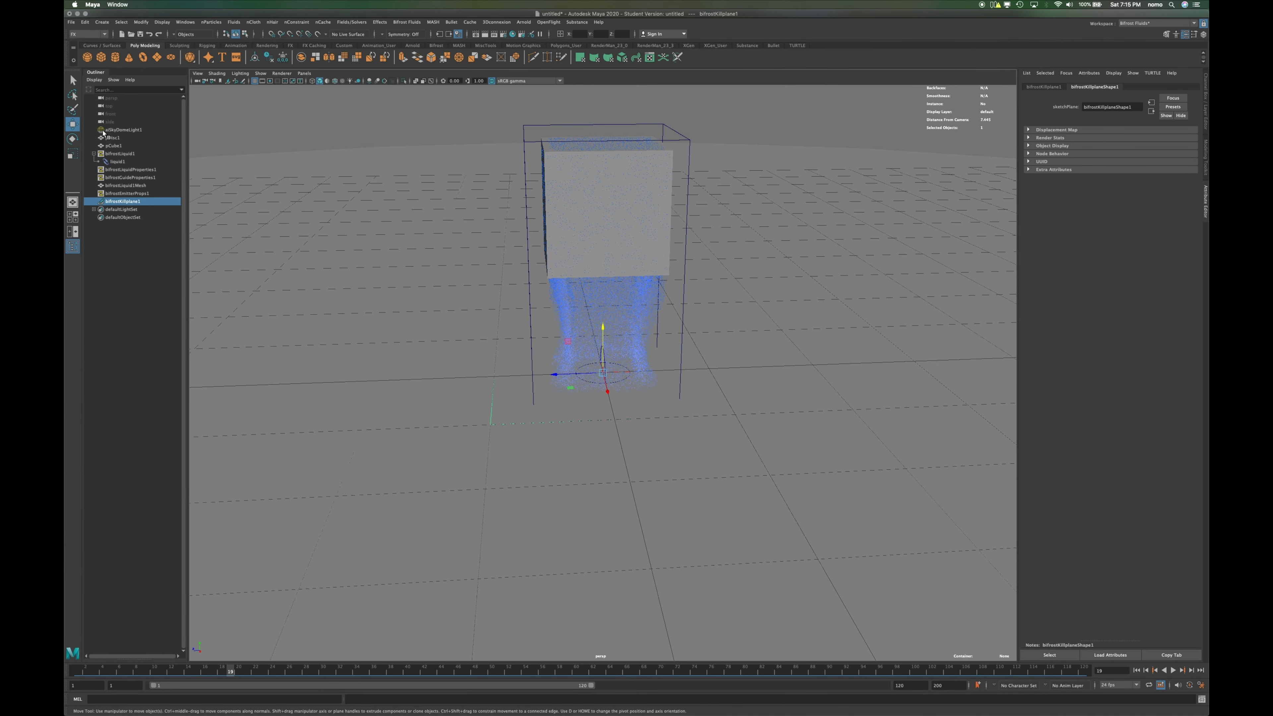
Examine the bifrostLiquid1 container settings and the Particle Display settings of liquid1, including Point Size and Max Particle Display Count
click(125, 154)
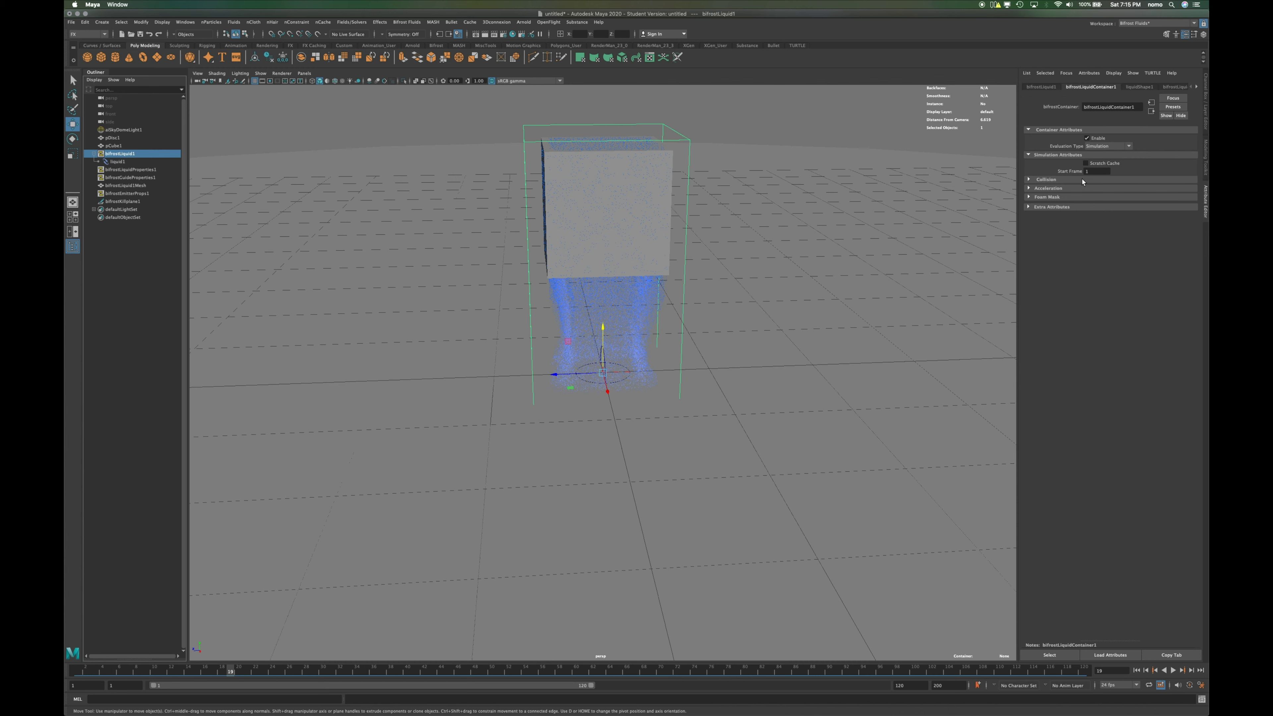
click(121, 163)
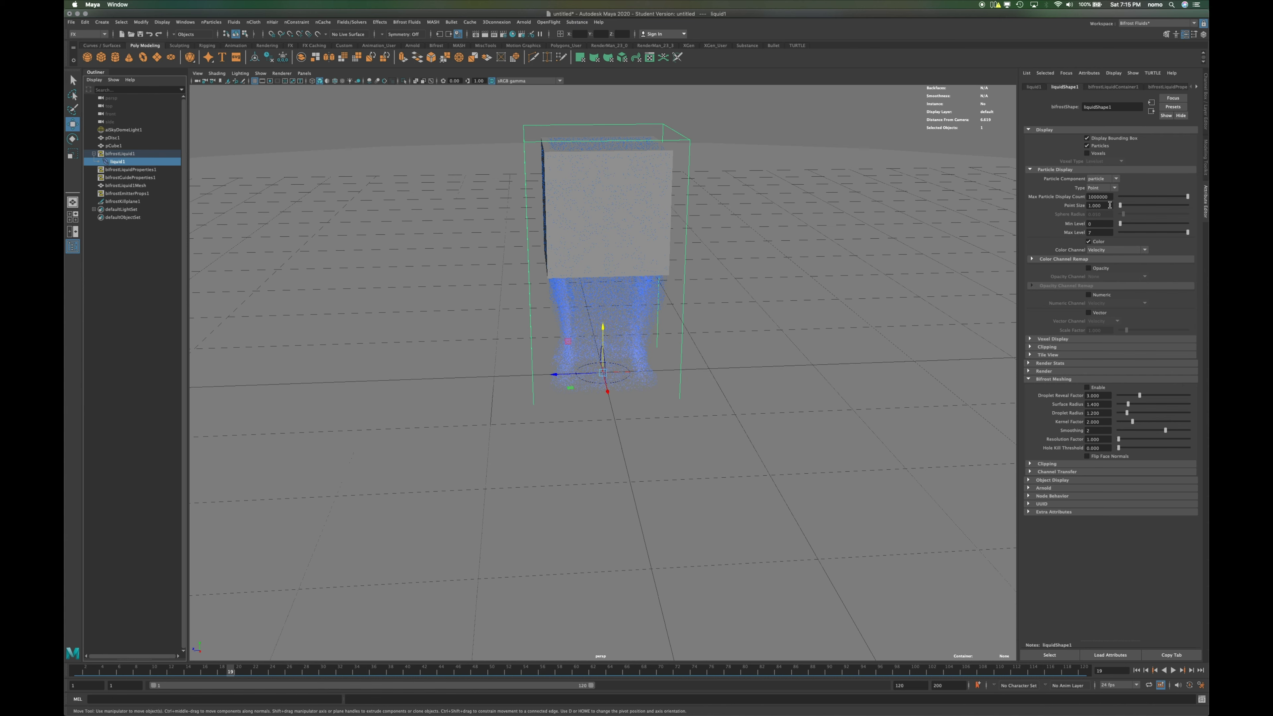
click(1109, 205)
click(94, 154)
click(94, 153)
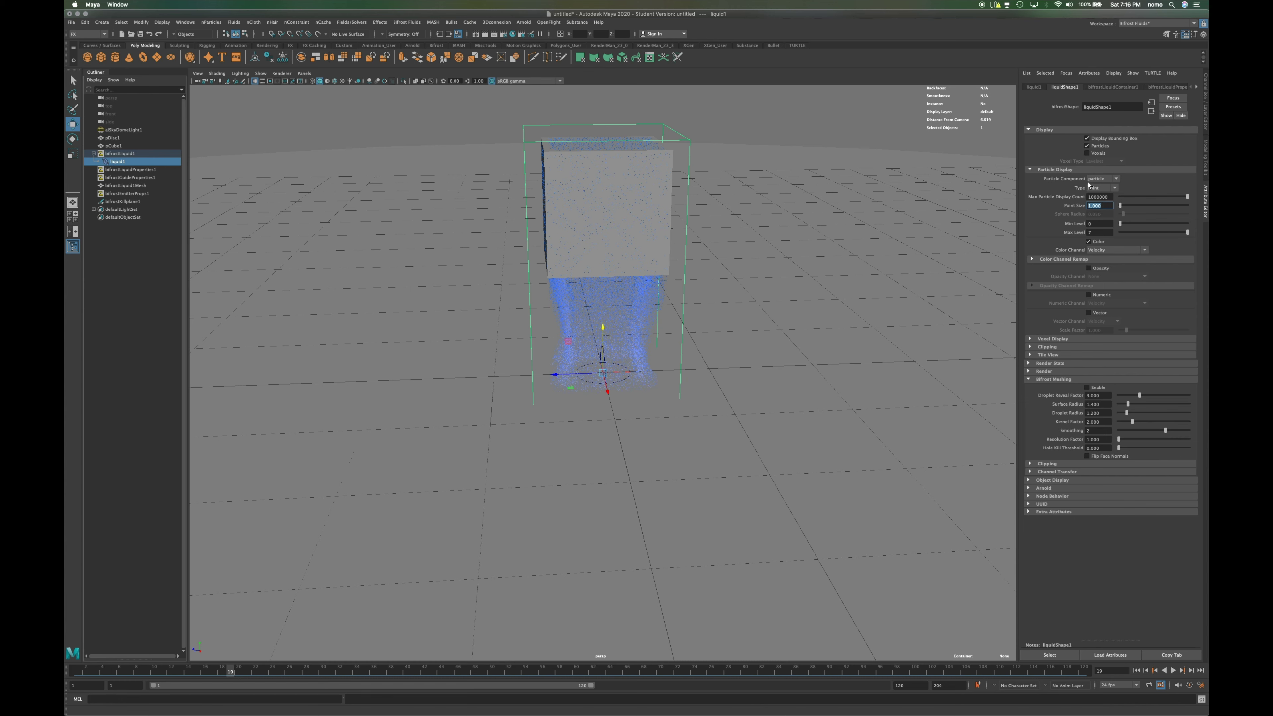
click(1102, 197)
key(Tab)
Return to the first frame and raise the pCube1 emitter higher above the killplane
click(1137, 670)
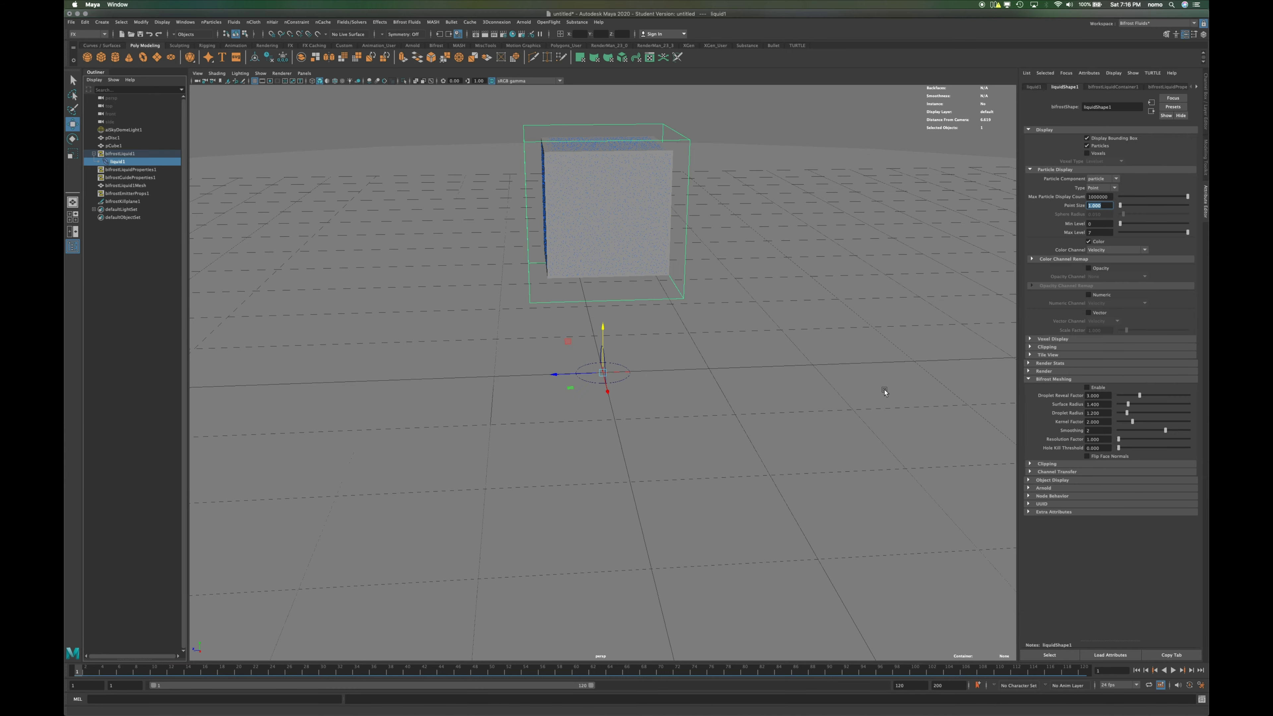
scroll(625, 320, down, 3)
alt+drag(625, 320, 509, 308)
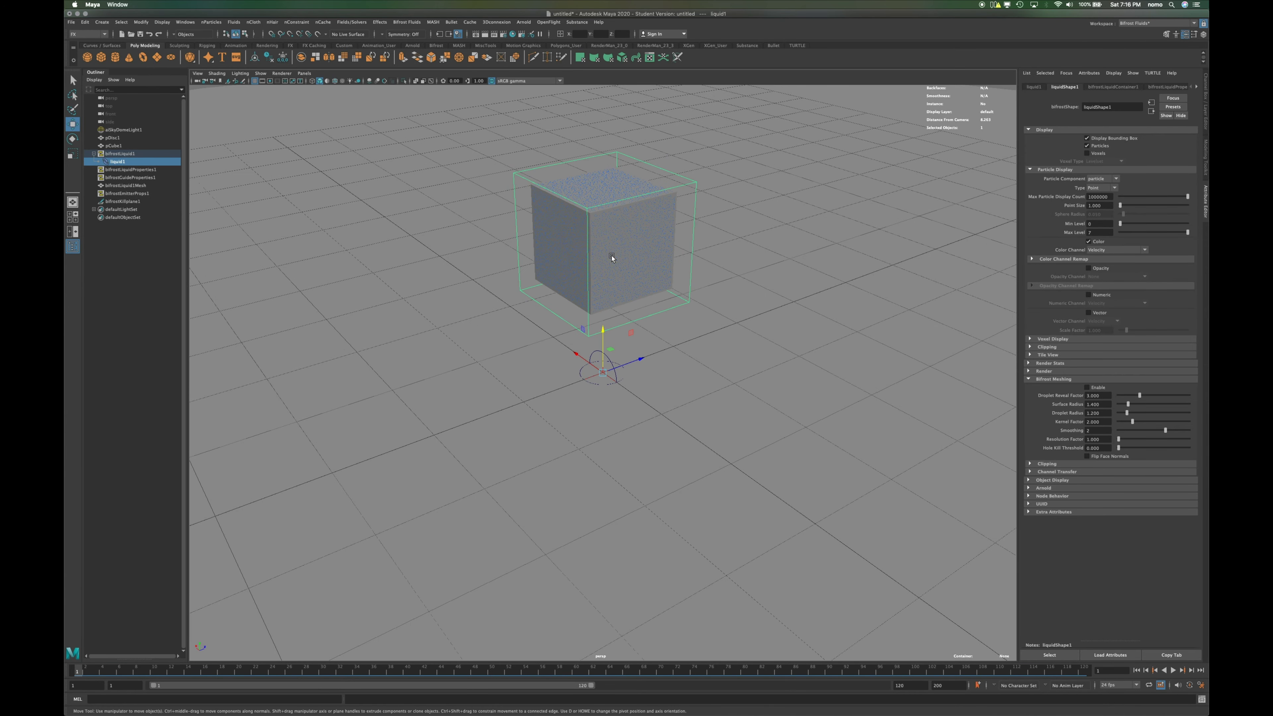
key(t)
key(r)
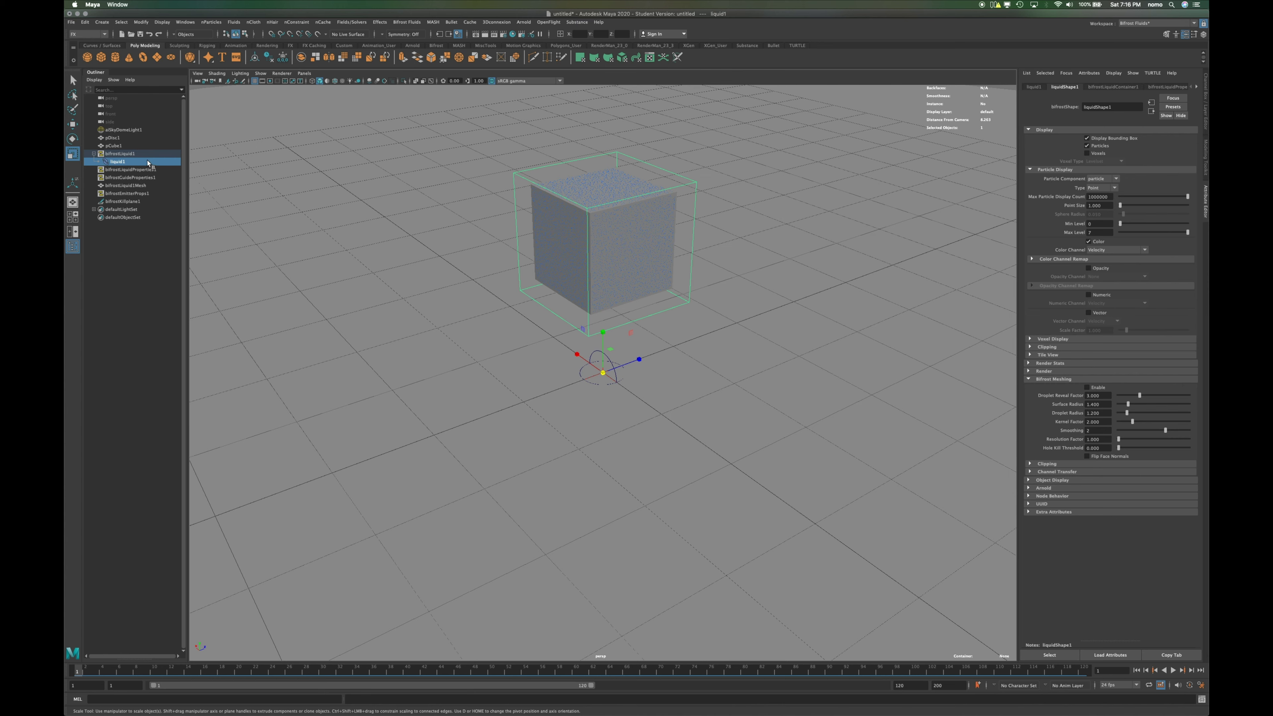
click(116, 146)
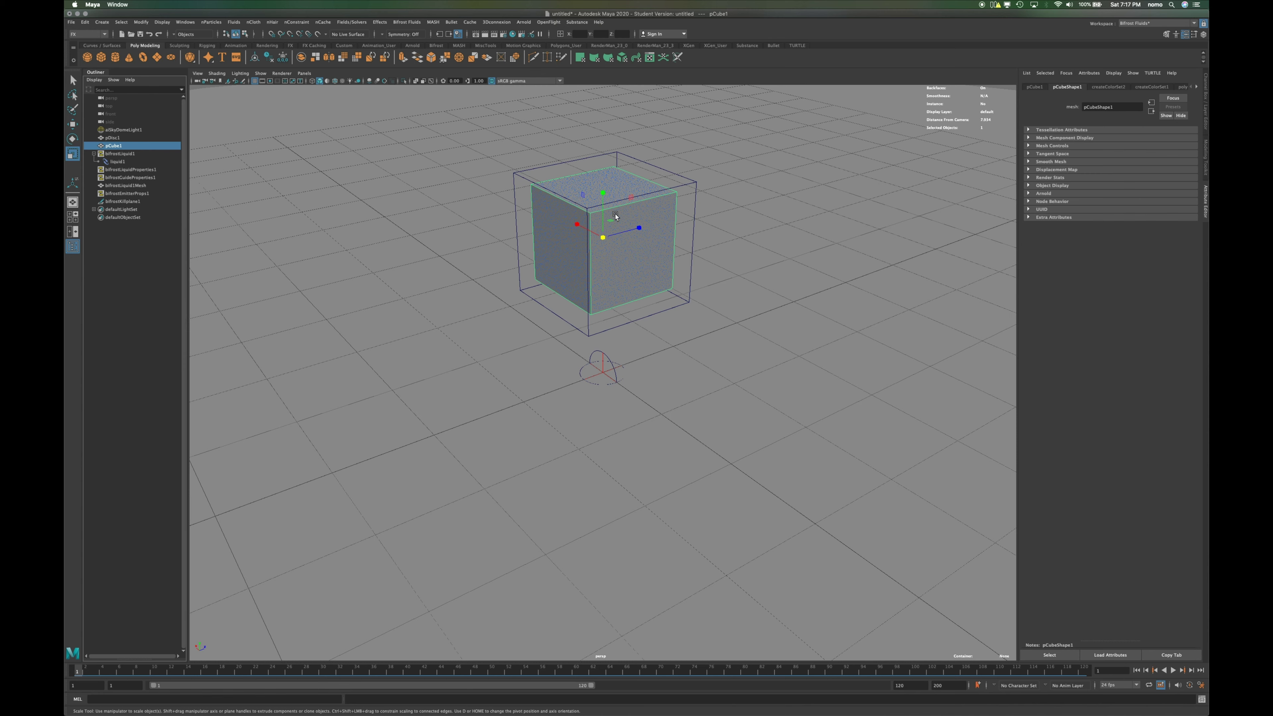
key(e)
key(w)
drag(602, 191, 632, 203)
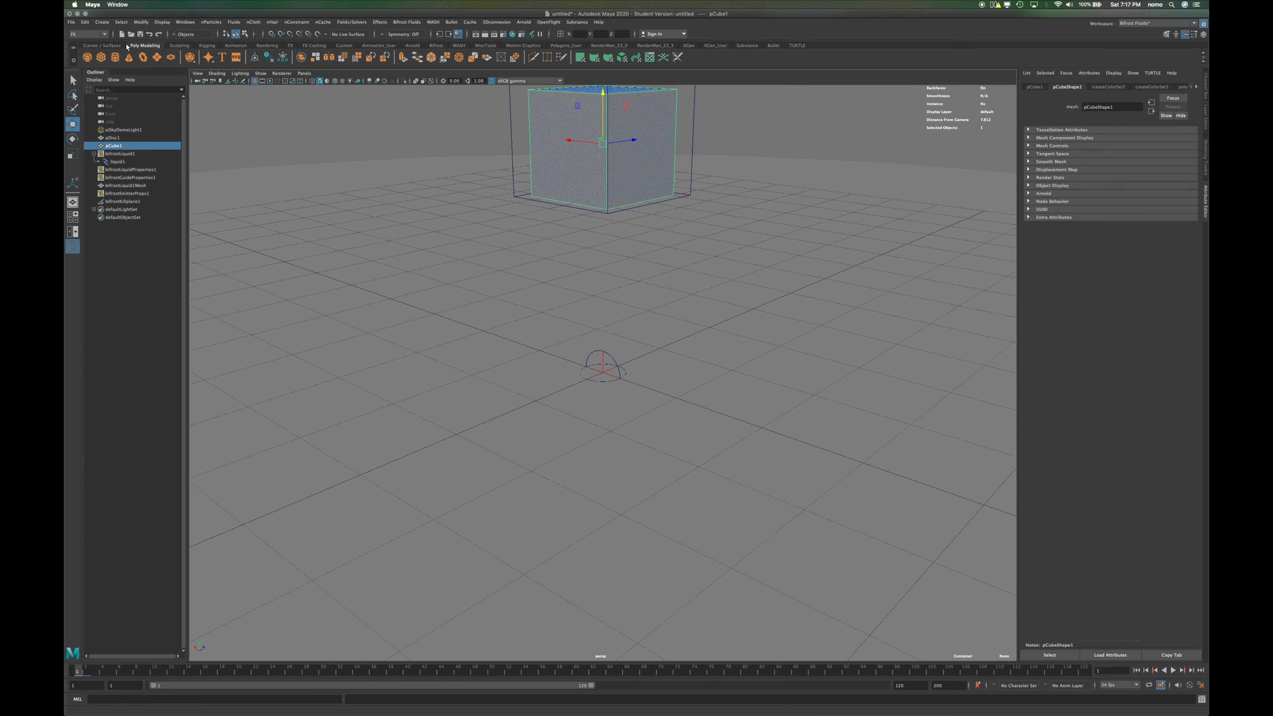
Create a polygon cube beneath the emitter and scale it horizontally into a wide, deep slab
click(108, 60)
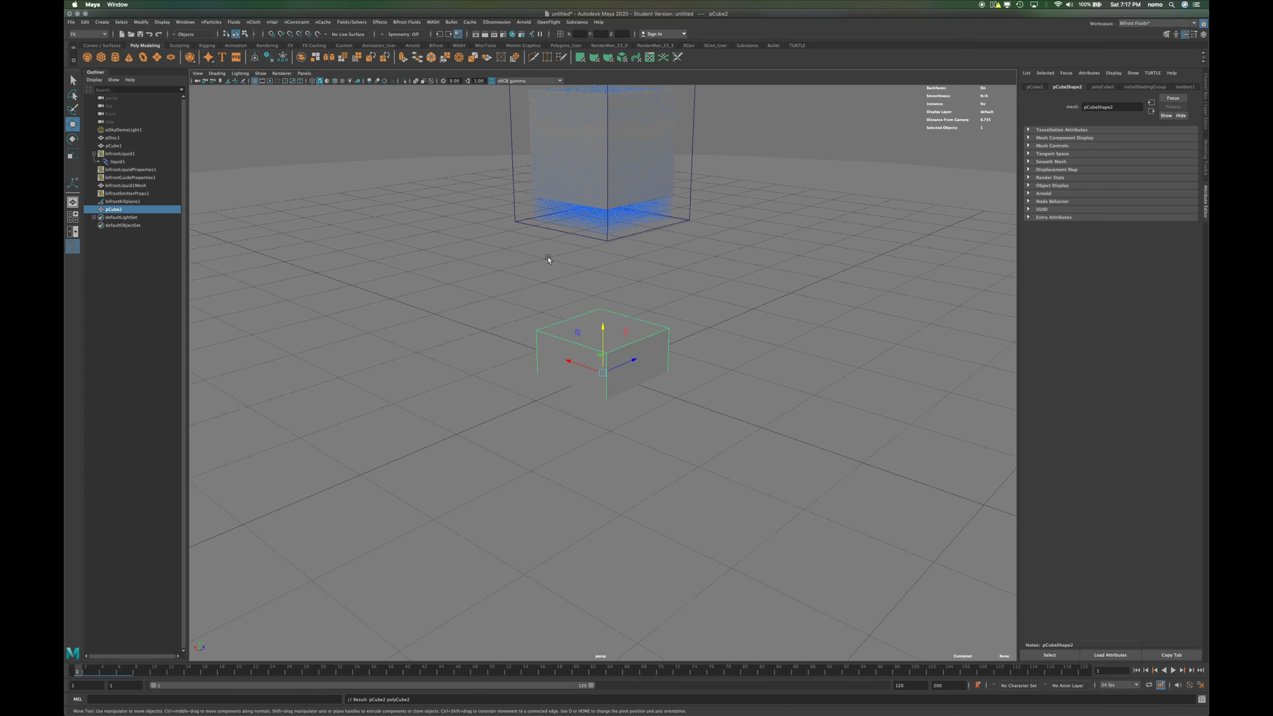
key(r)
drag(570, 362, 553, 358)
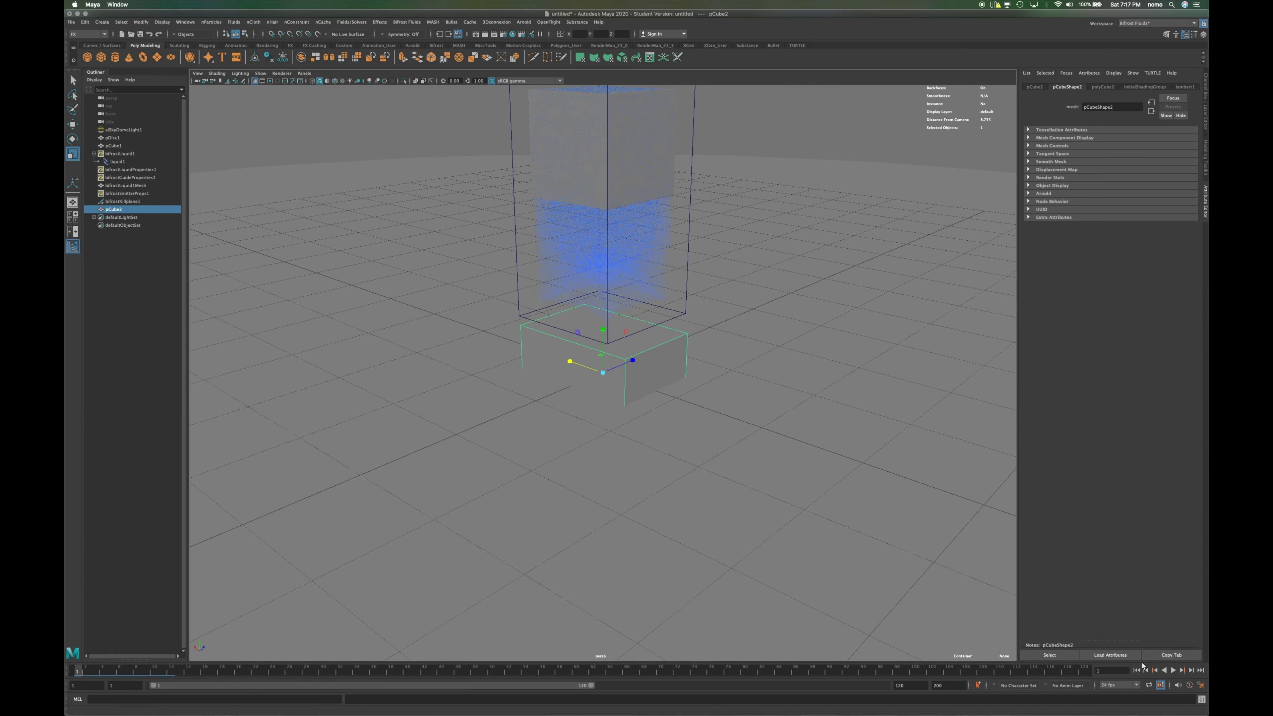
drag(556, 357, 466, 343)
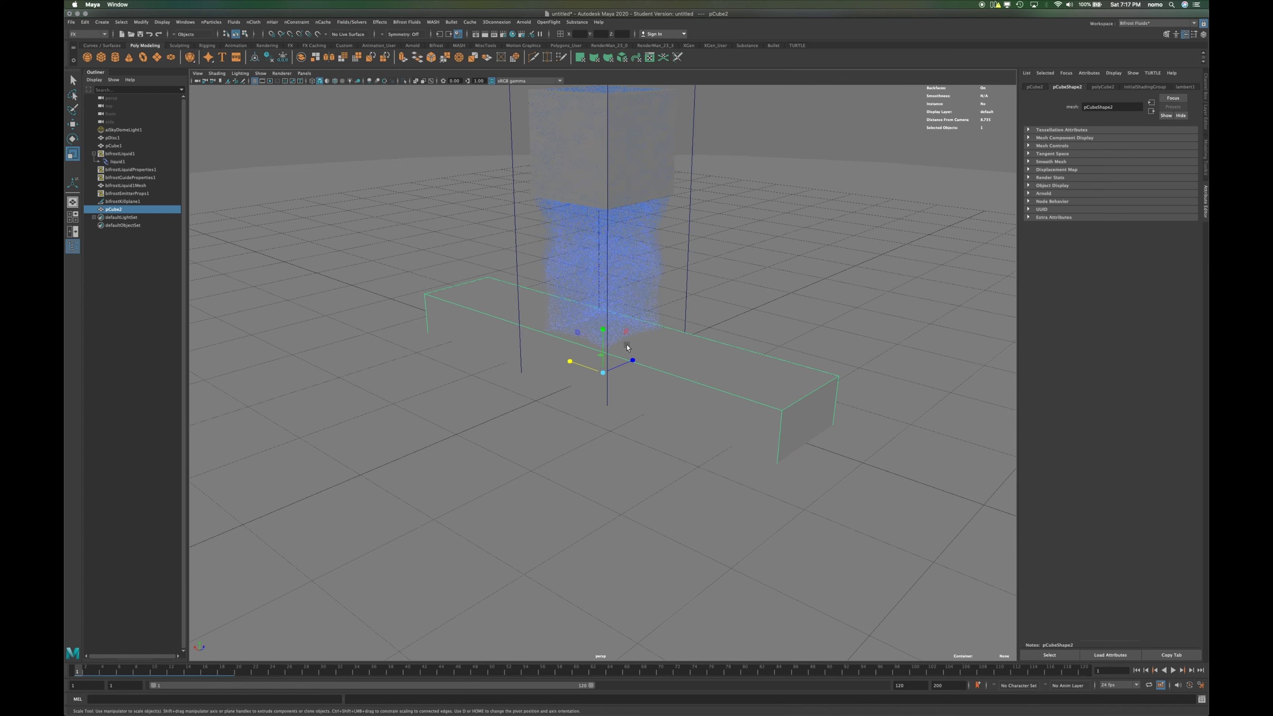
drag(631, 360, 738, 312)
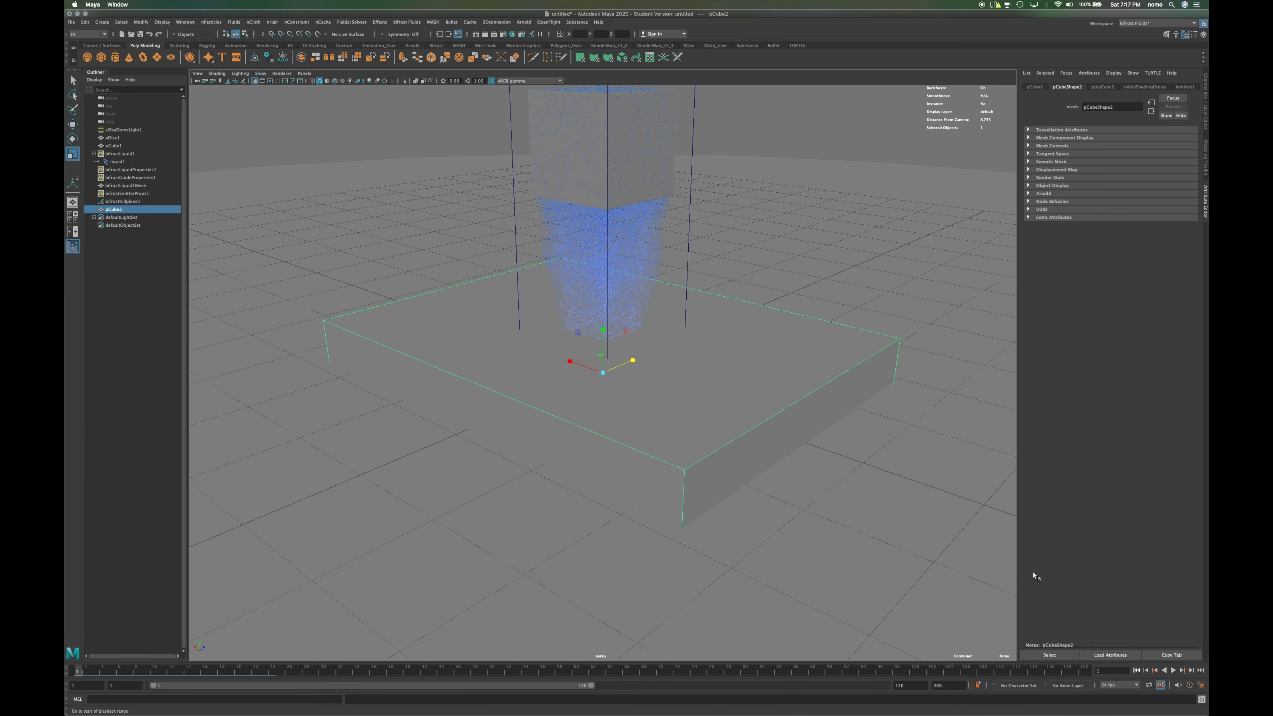
Inset the slab's top face by extruding and scaling it, and extrude the inner face down with Local Translate Z -0.444 to form a basin
alt+drag(781, 427, 821, 432)
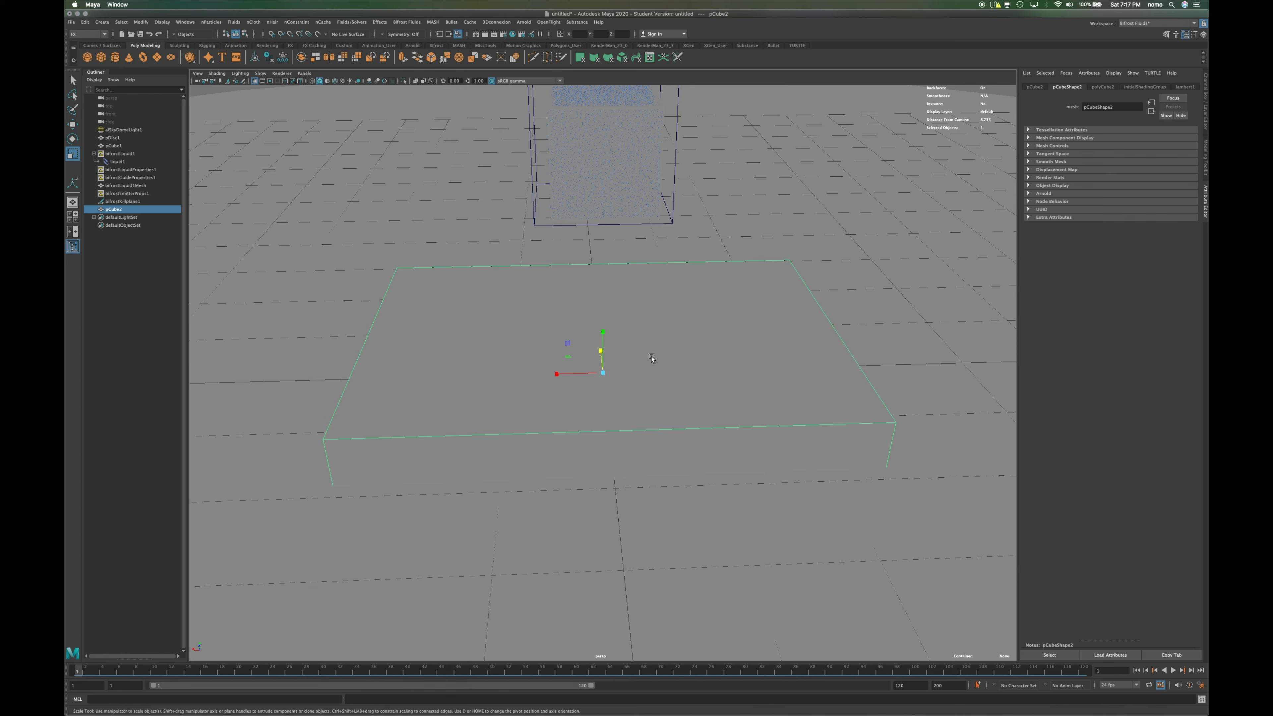
right_drag(505, 340, 517, 366)
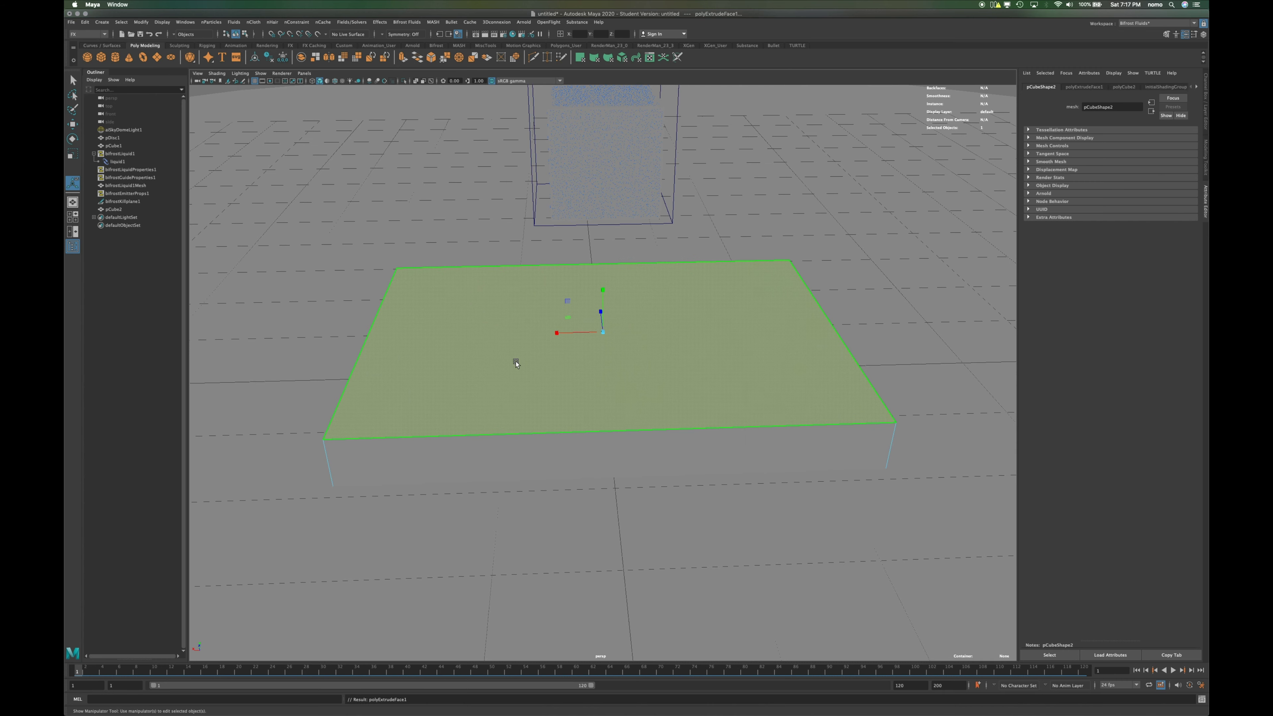
key(ctrl+e)
scroll(592, 364, up, 3)
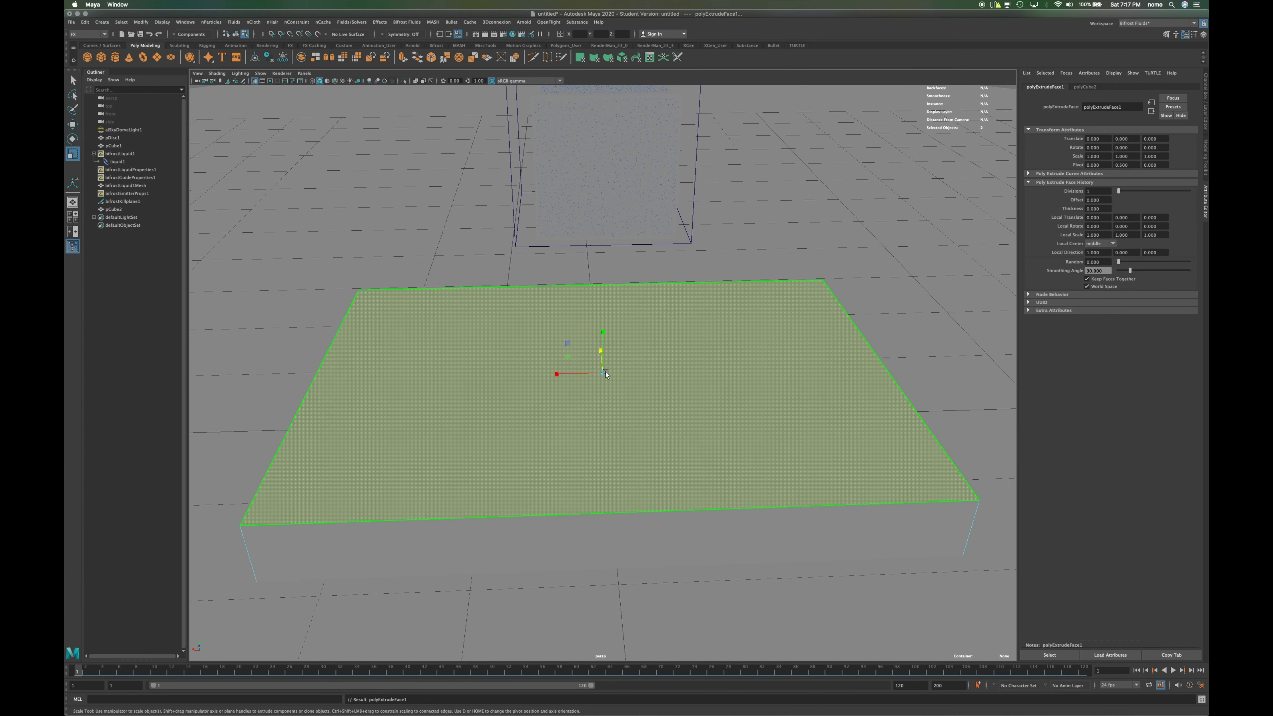
drag(589, 371, 513, 387)
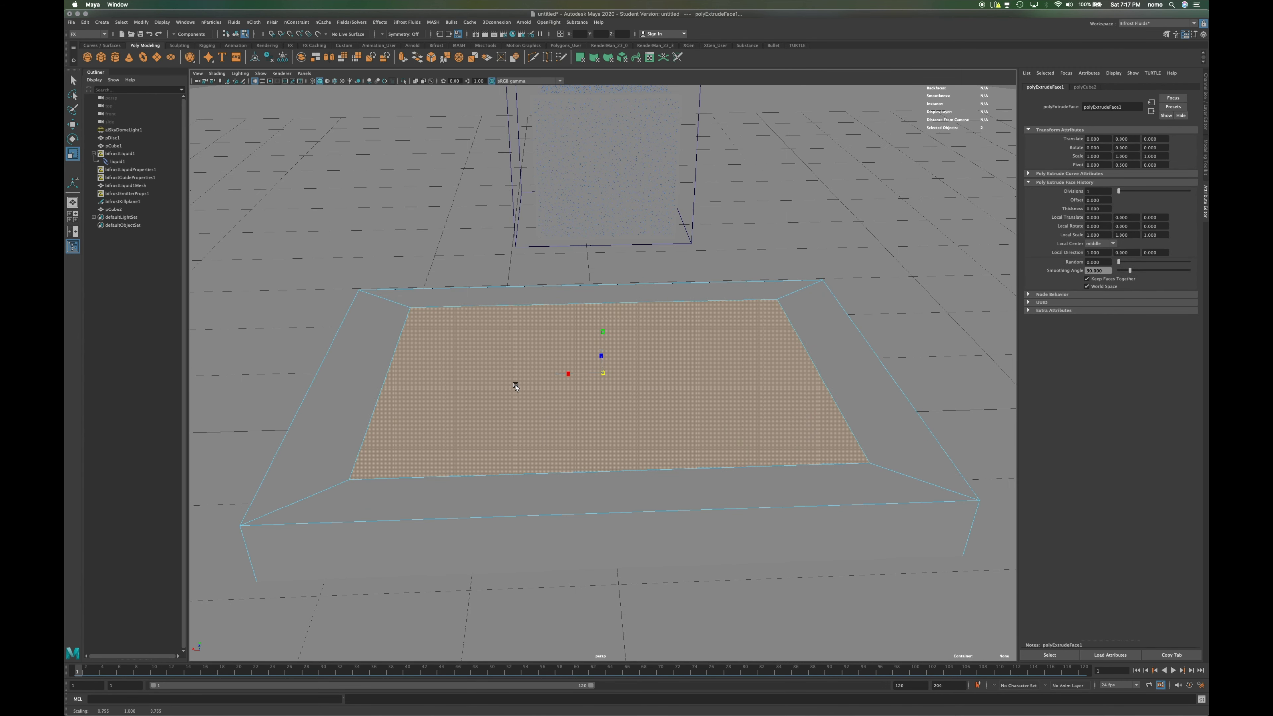
key(ctrl+e)
drag(605, 340, 603, 389)
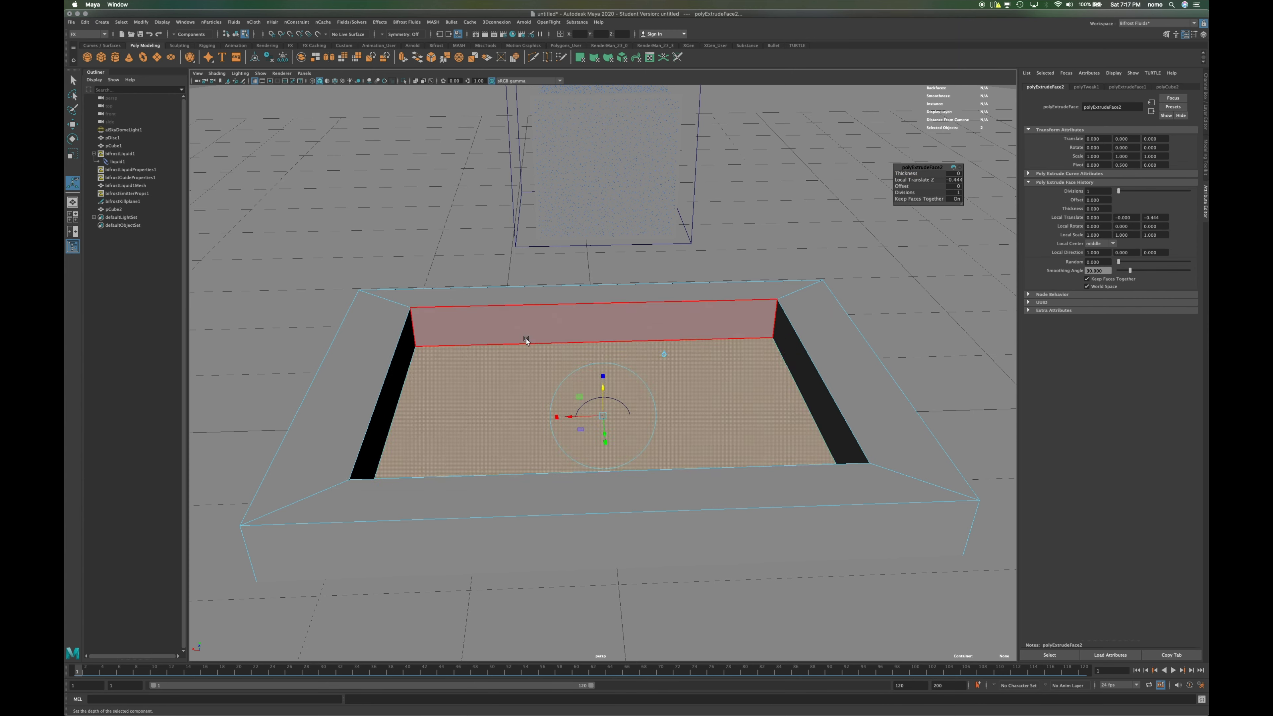
Return the basin to object mode and scale it vertically to make its walls taller
key(r)
right_click(586, 360)
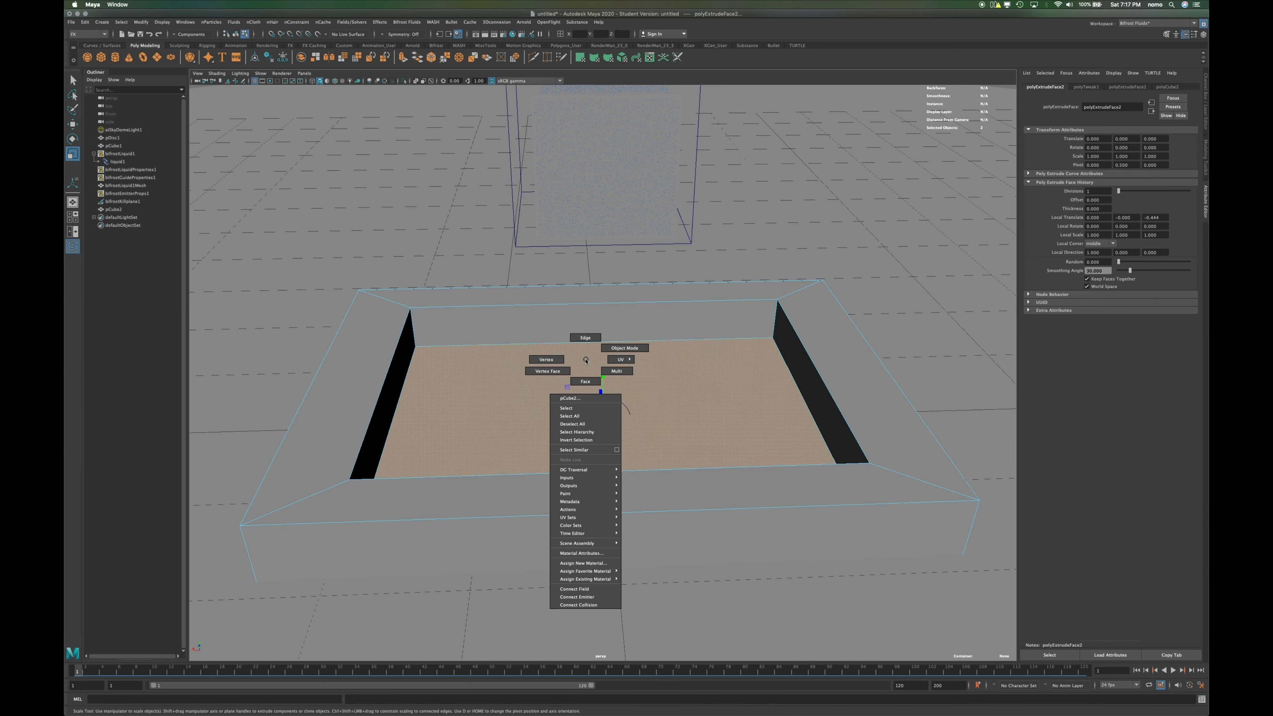
click(612, 348)
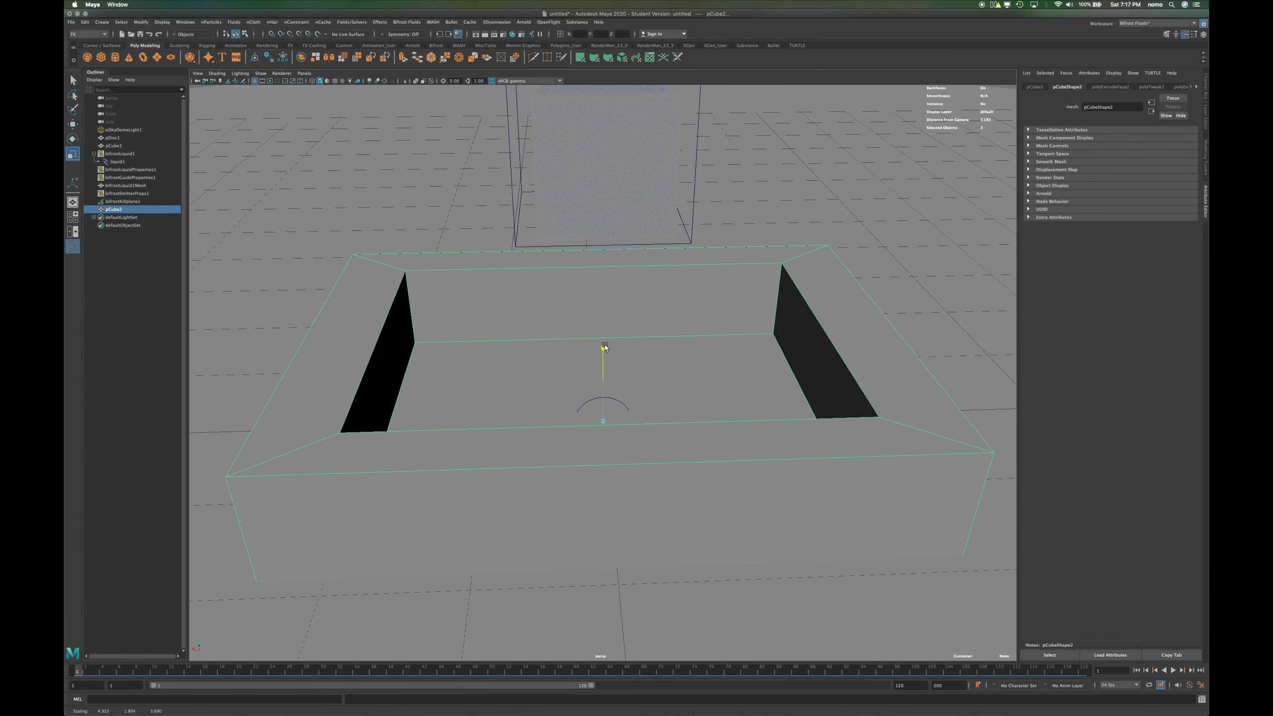
alt+drag(604, 363, 462, 356)
Add the basin pCube2 as a Bifrost collider for bifrostLiquid1
click(129, 239)
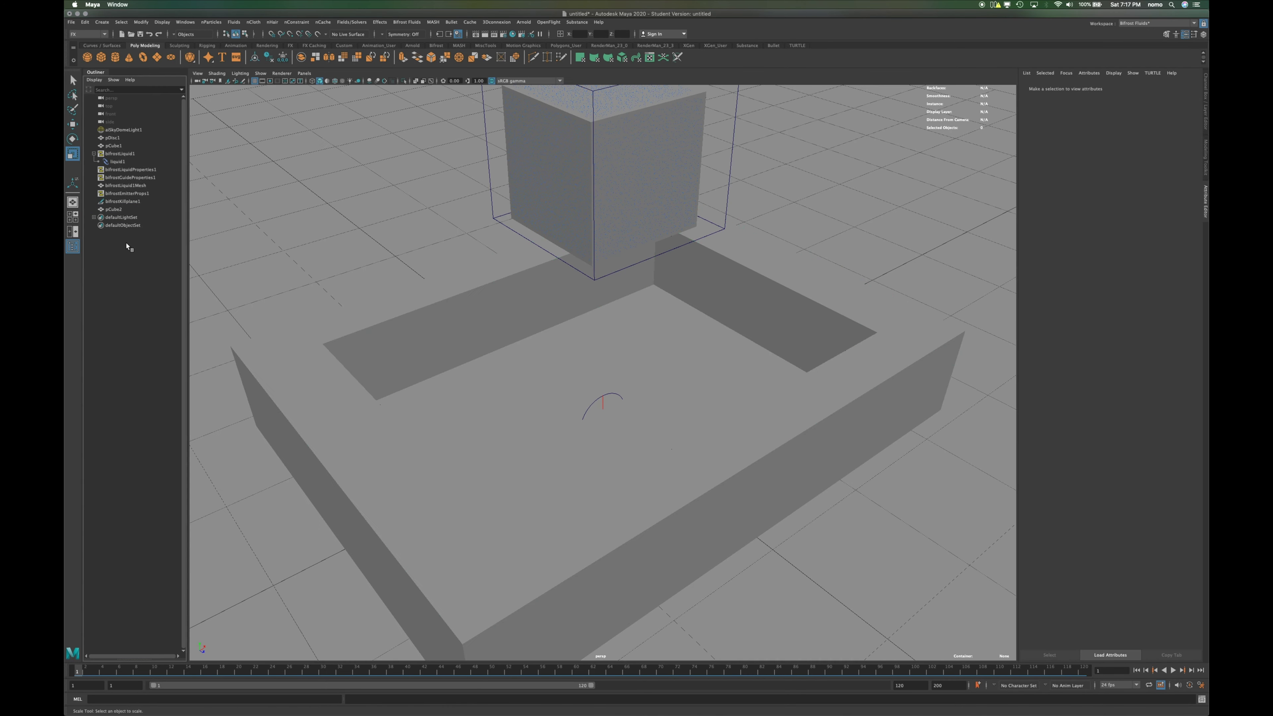
click(122, 210)
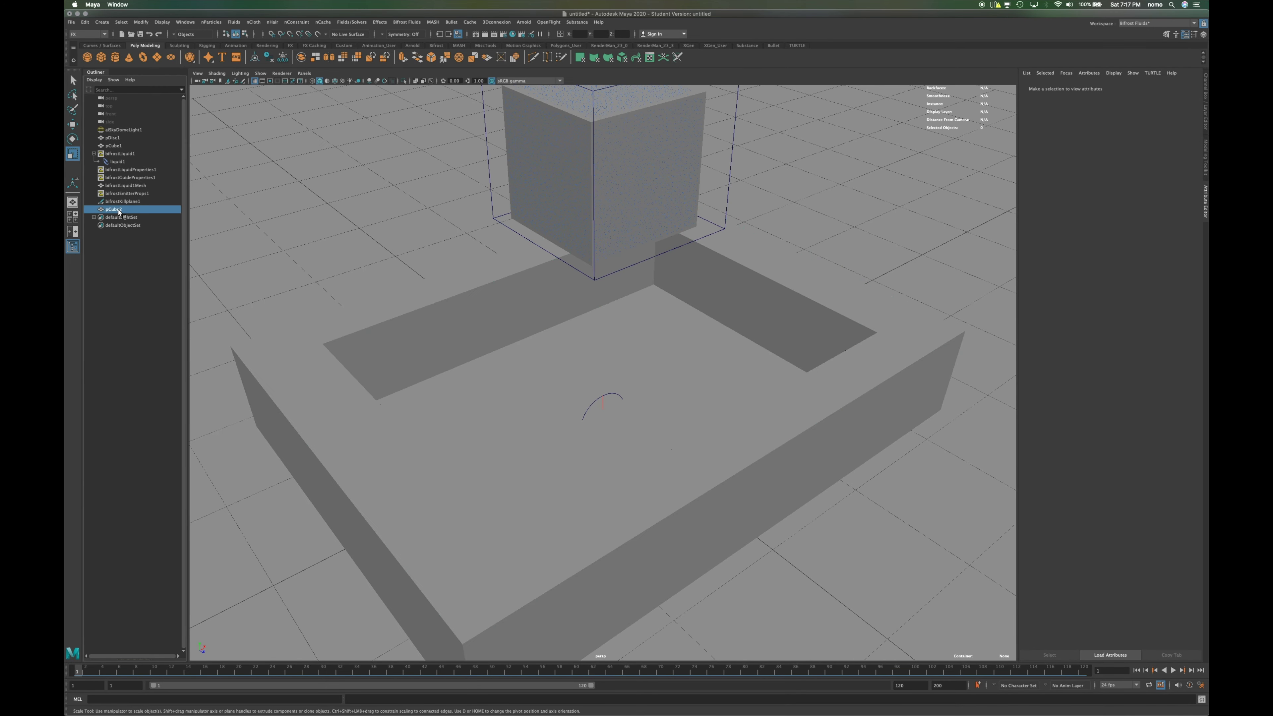
ctrl+click(125, 154)
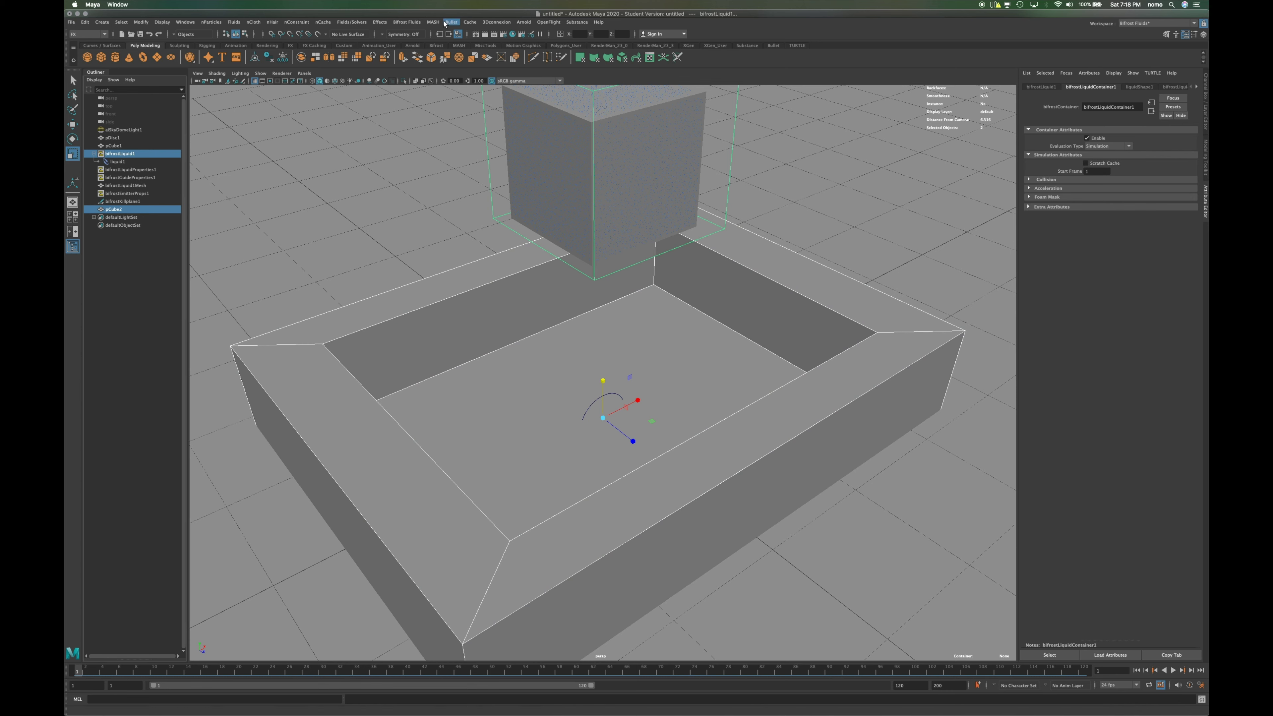
click(412, 23)
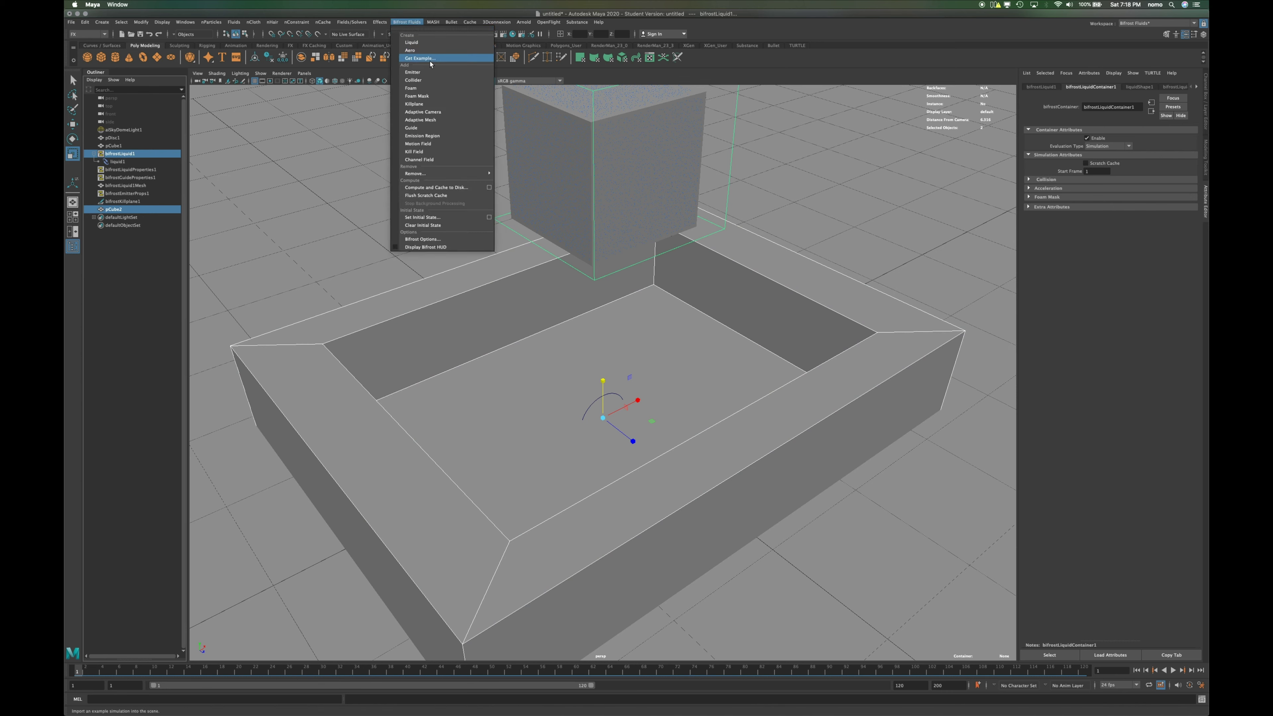
click(428, 81)
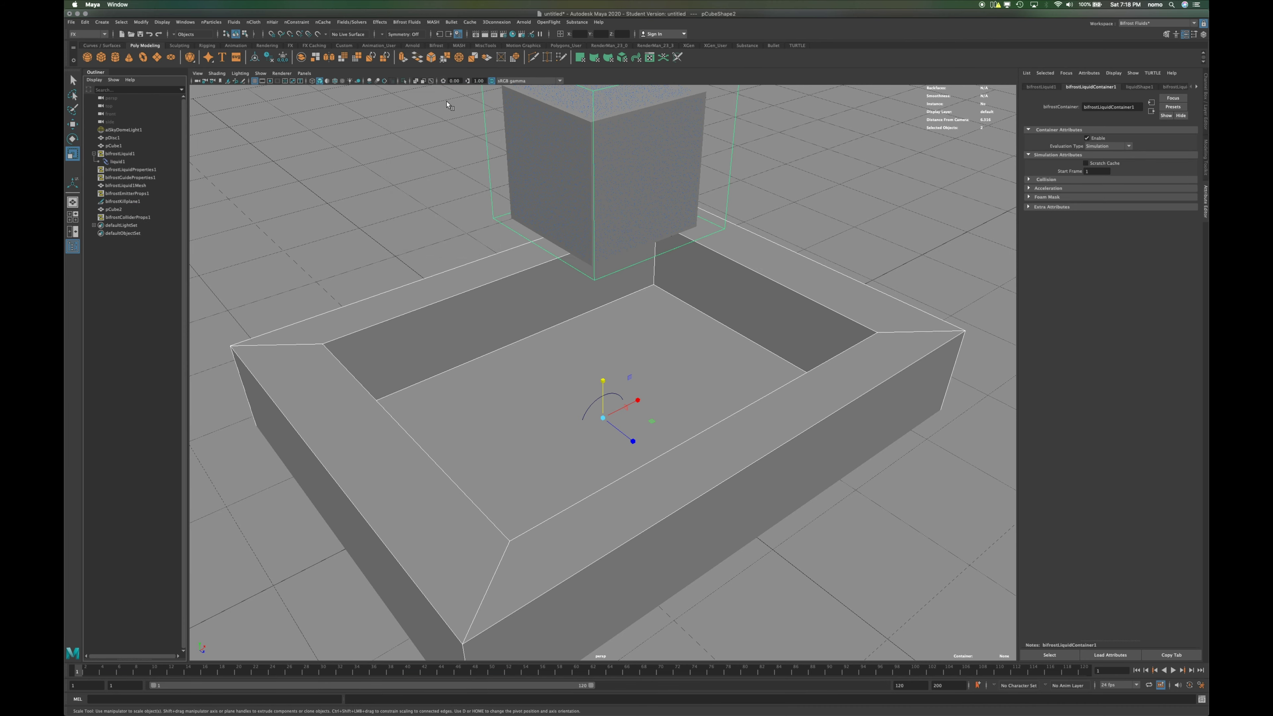
Save the scene to the Desktop as the Maya Binary file bifrost-collider-v1
click(713, 355)
alt+drag(888, 477, 786, 431)
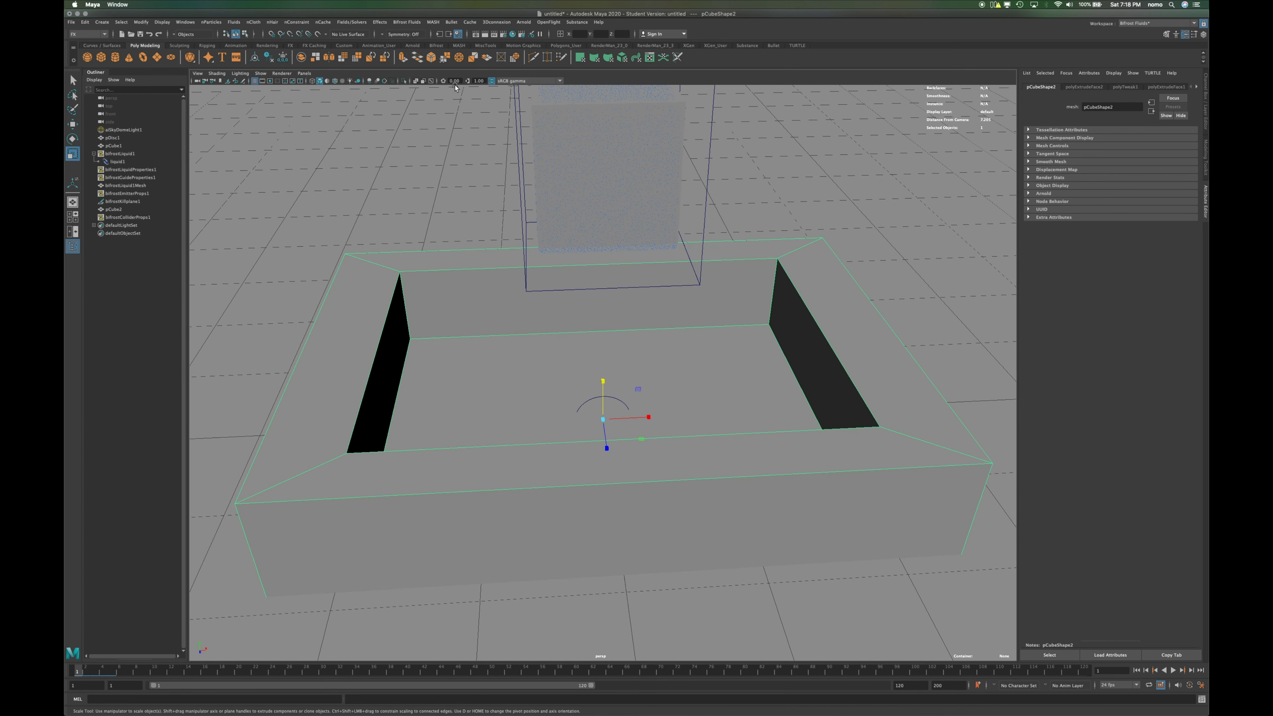
key(super+shift+s)
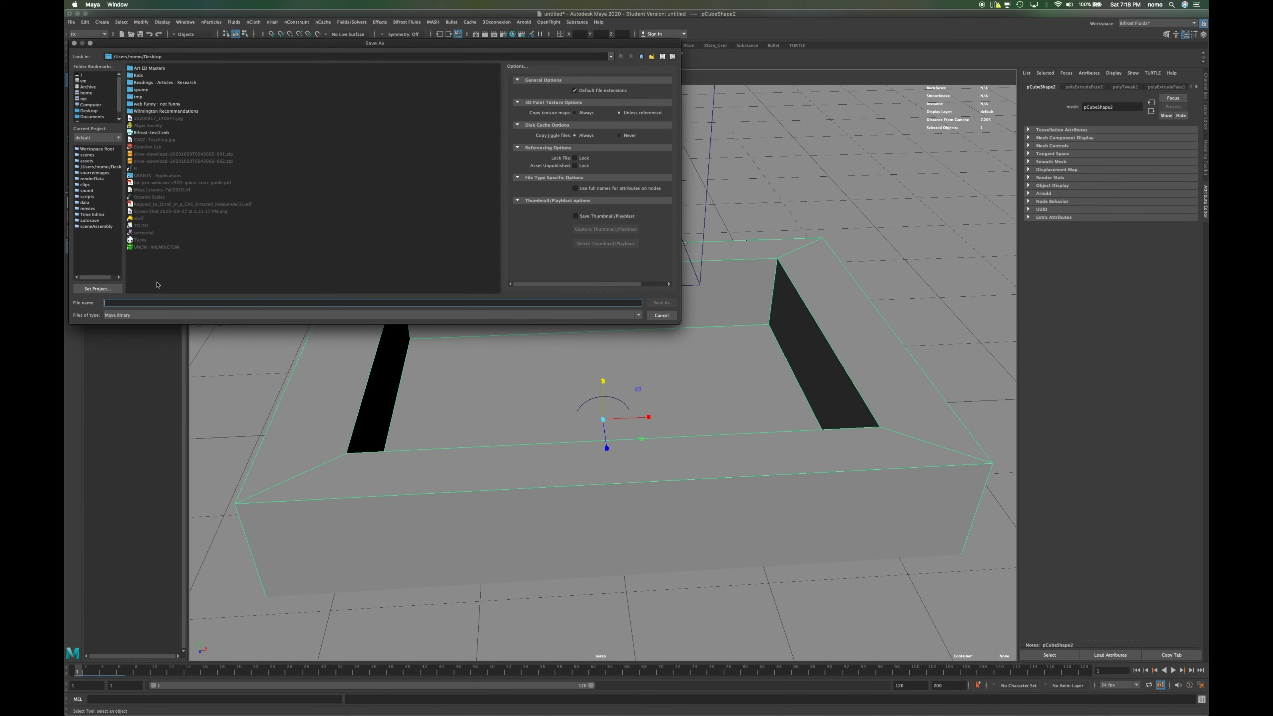
text(bifrost-collider-v1)
click(112, 111)
click(659, 304)
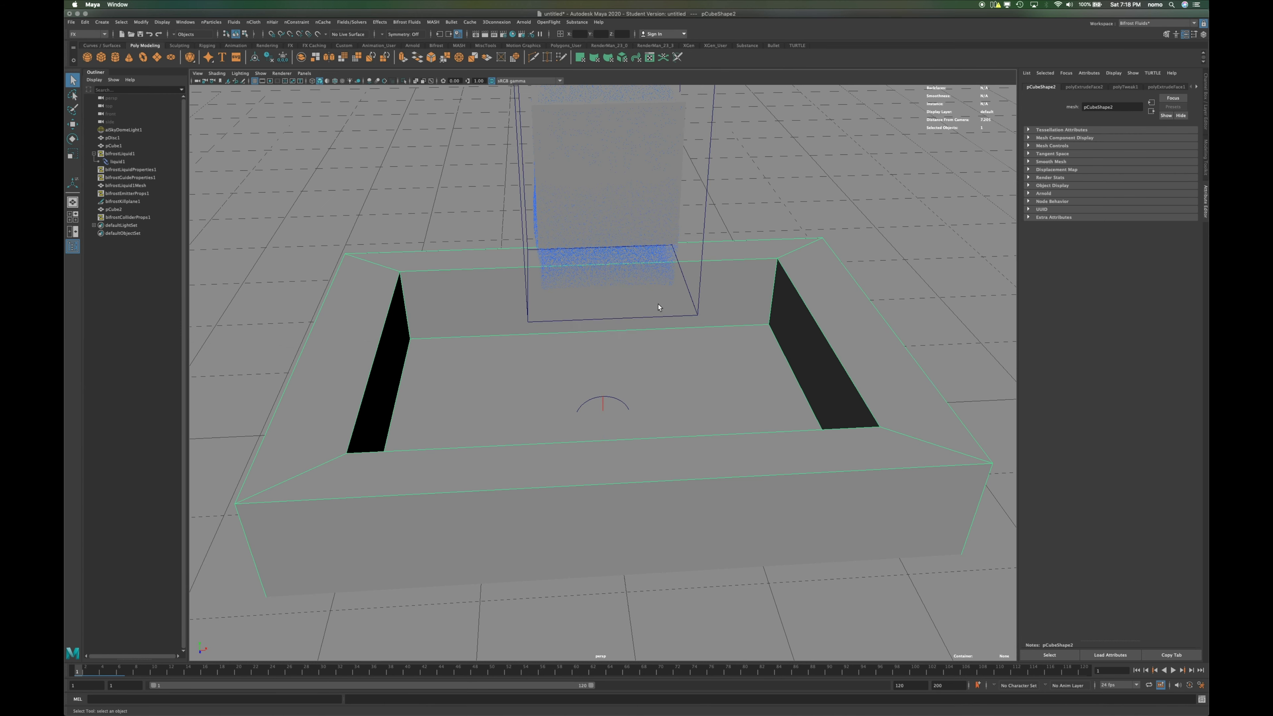
Play the simulation to examine the liquid colliding with the basin, and stop playback
click(618, 378)
key(r)
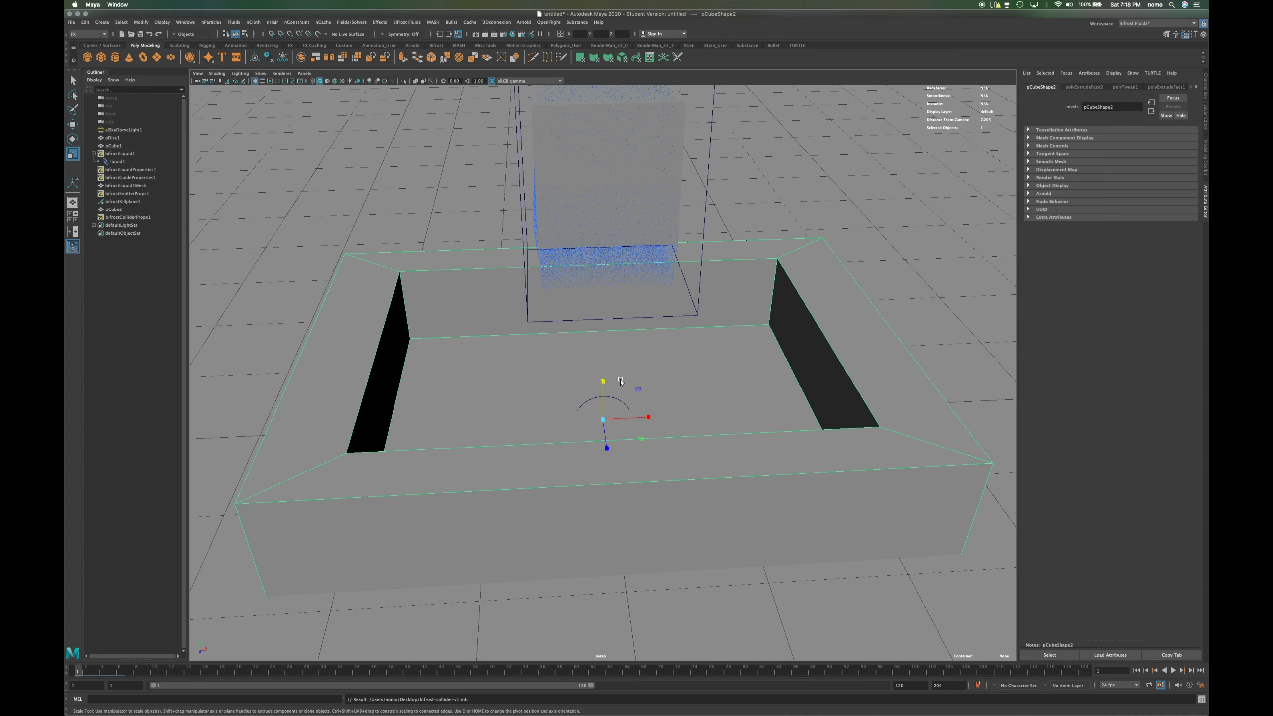
alt+drag(753, 441, 745, 433)
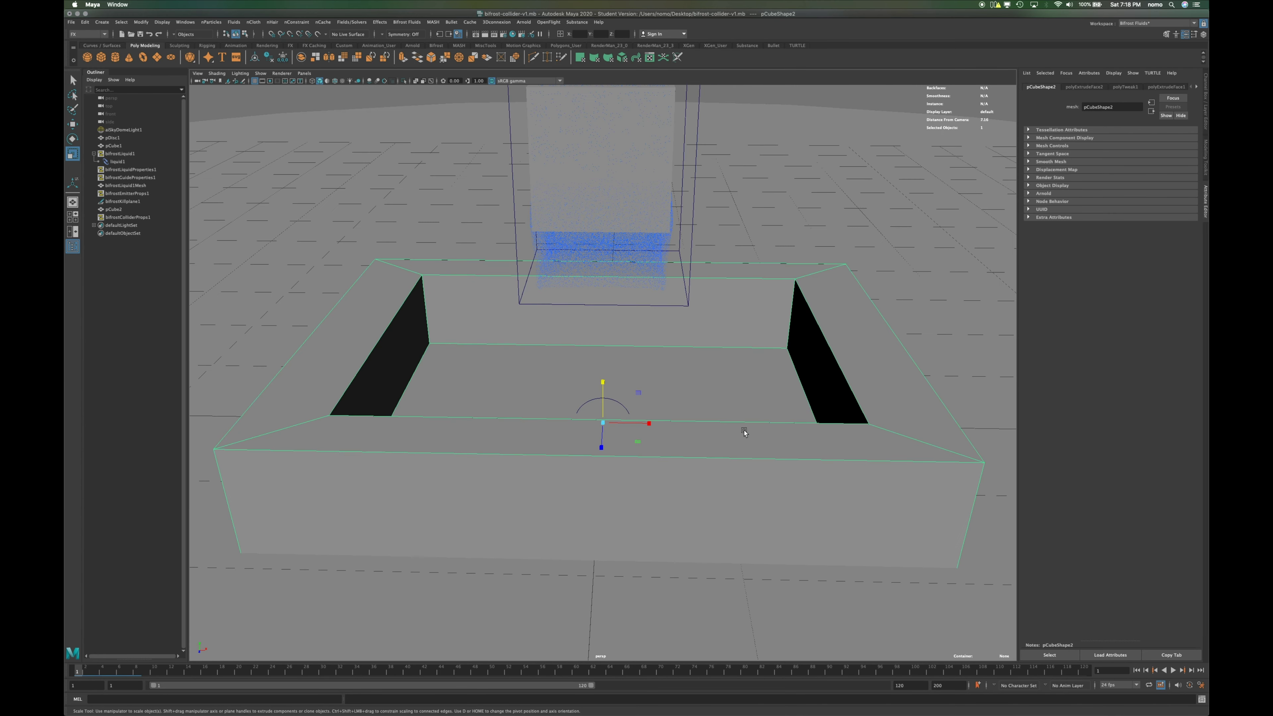
click(1173, 671)
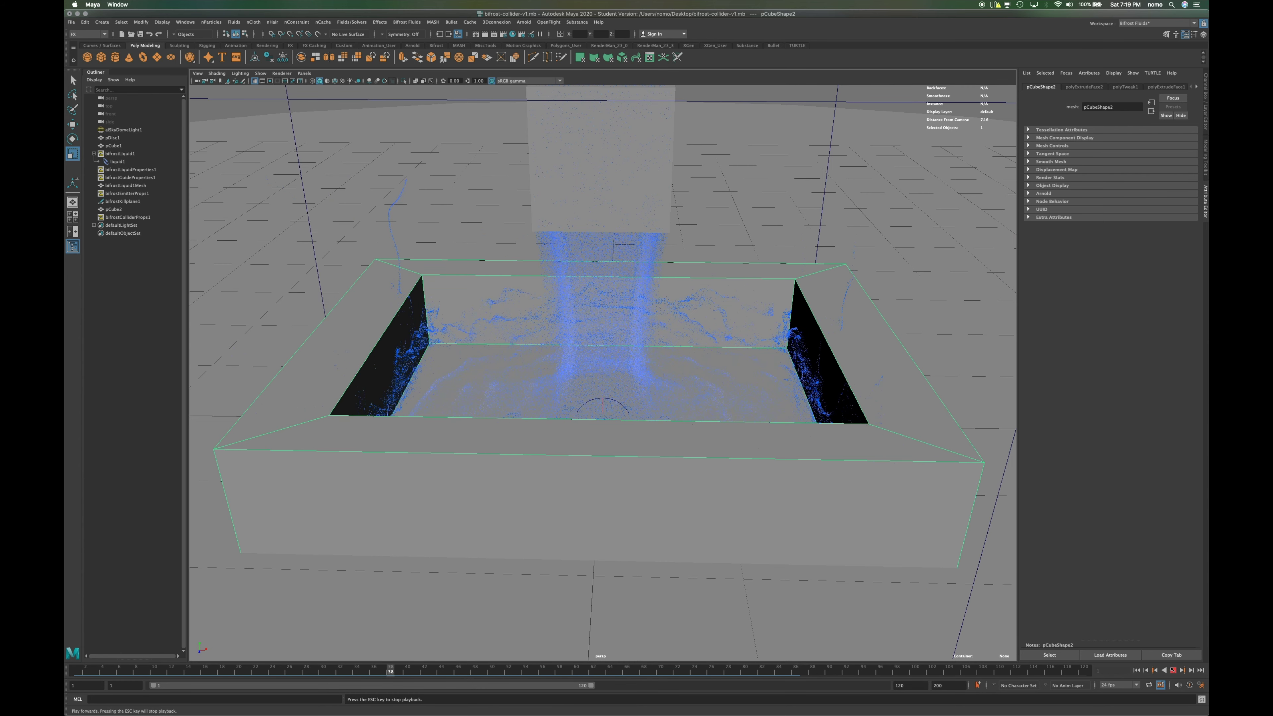
click(1174, 670)
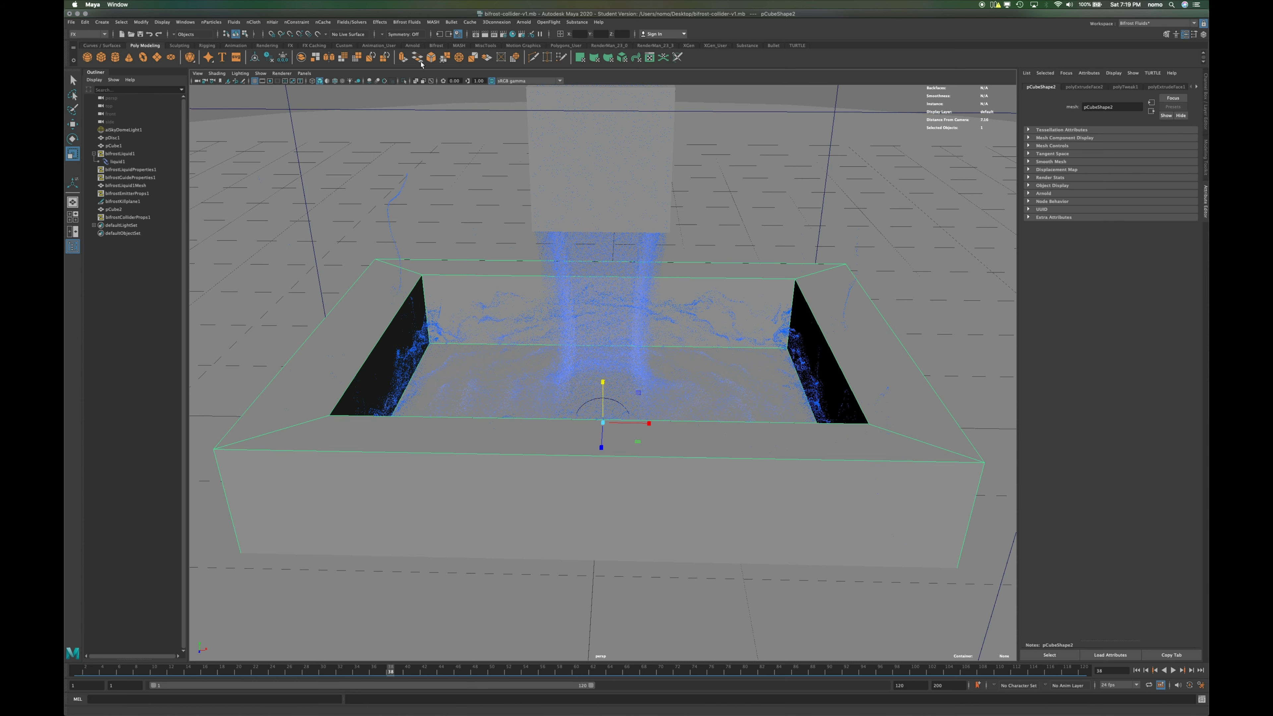
Render the current frame of the basin and liquid in the Arnold RenderView, and stop and close the render
click(411, 45)
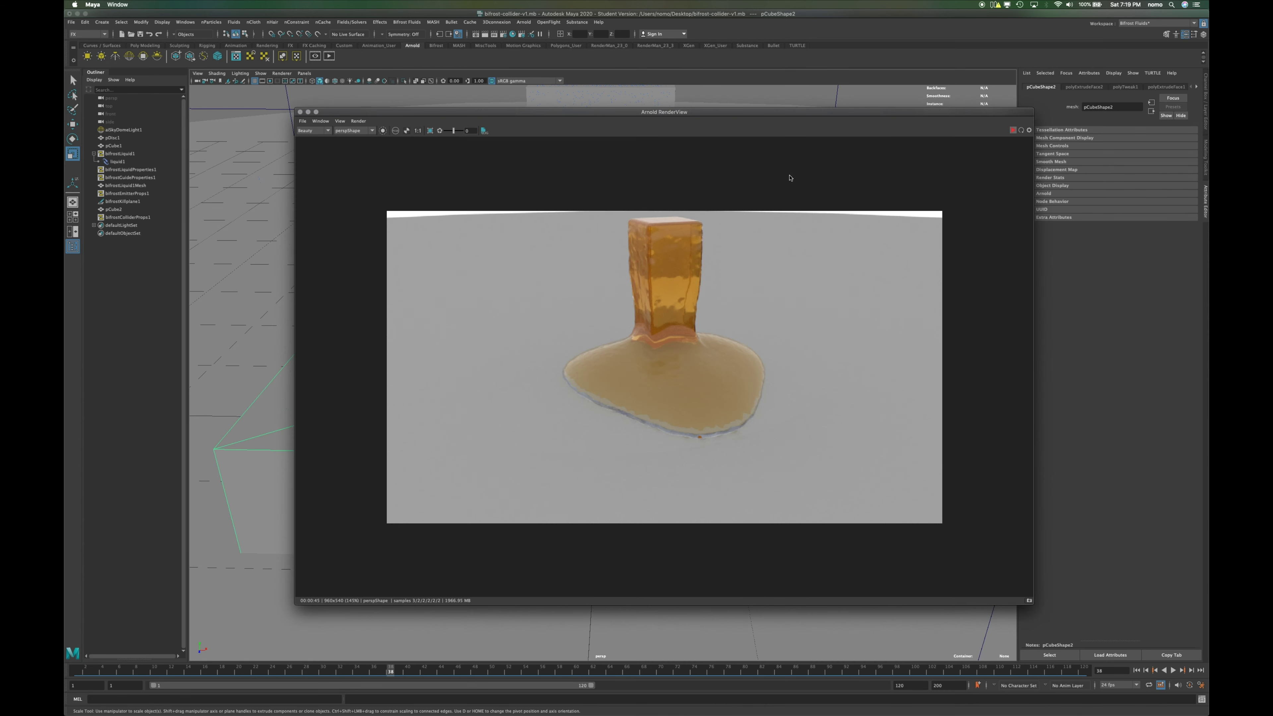
click(1013, 131)
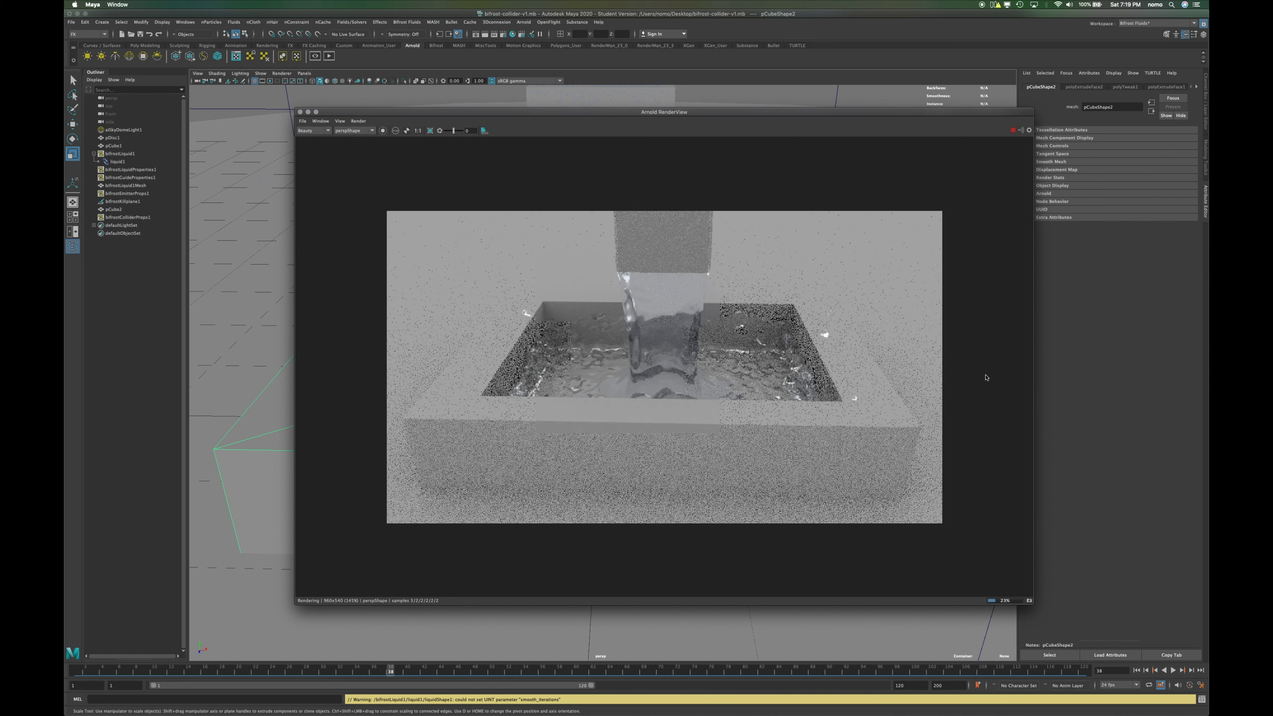
click(1013, 131)
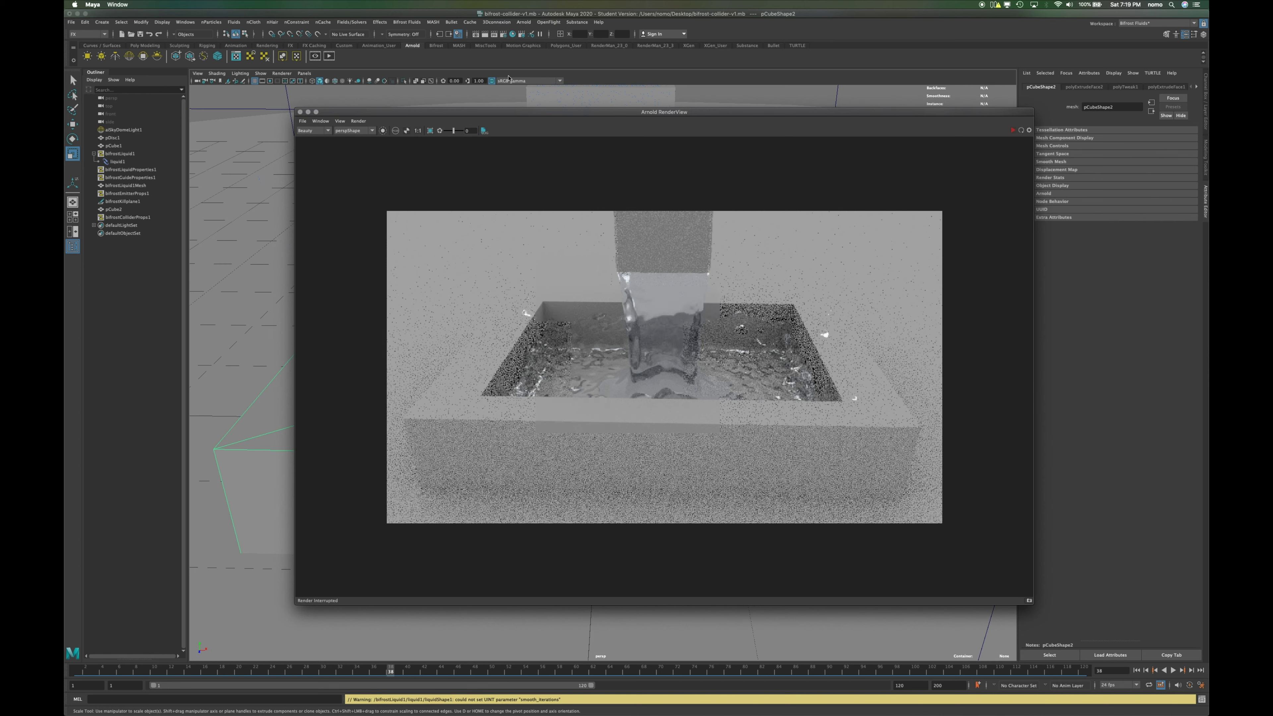
click(299, 111)
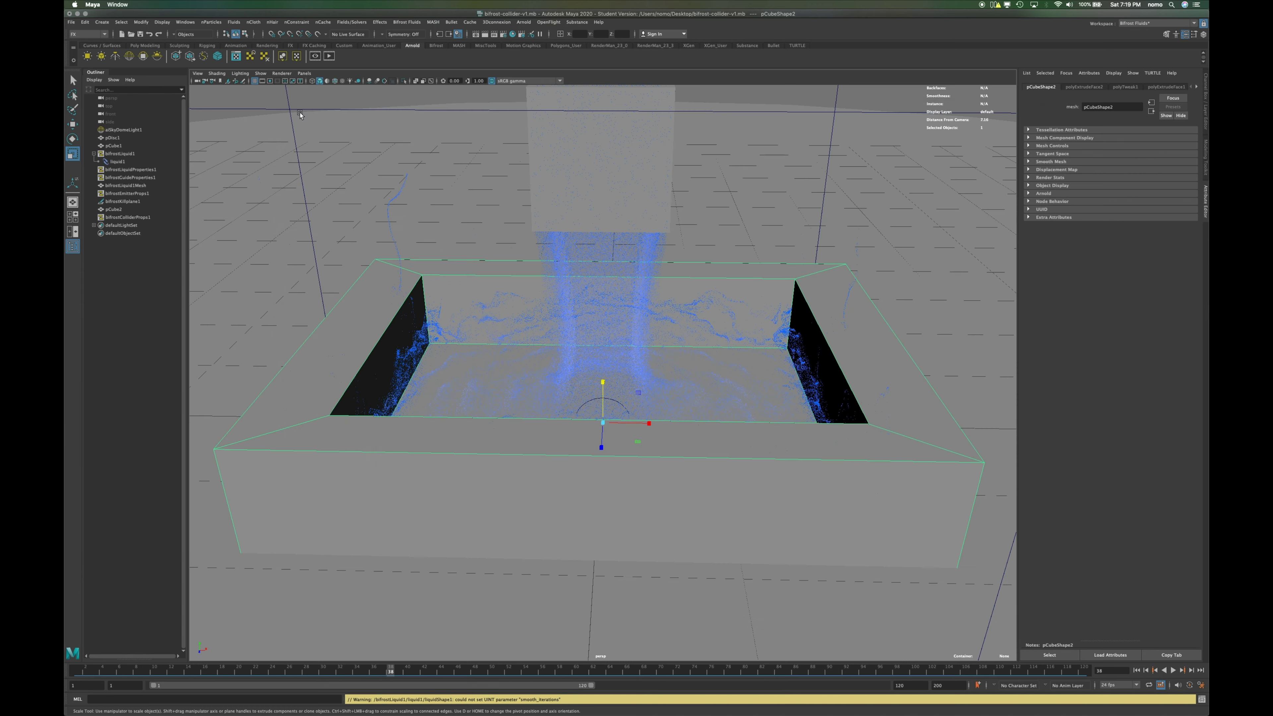
Look through the basin's attributes up to its lambert1 material, and consult the Class 19 Bifrost lesson notes in Firefox
click(1197, 87)
click(1197, 87)
click(1197, 87)
click(1171, 87)
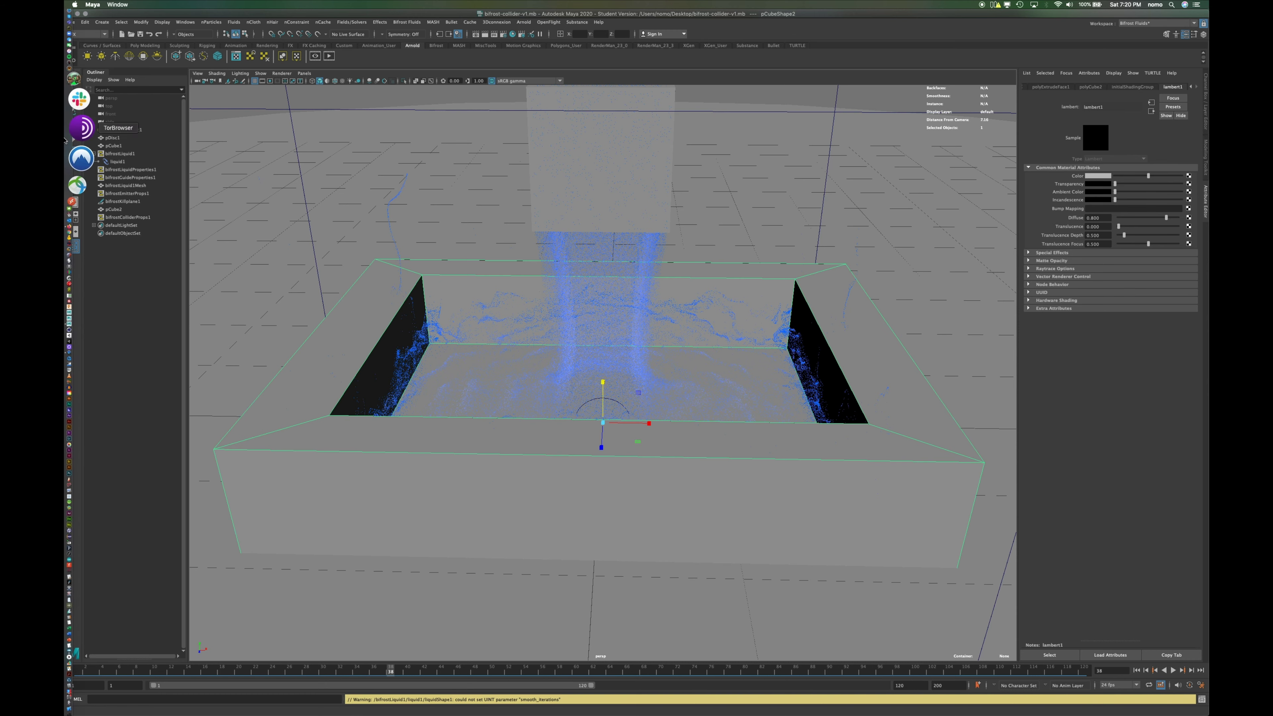
click(76, 175)
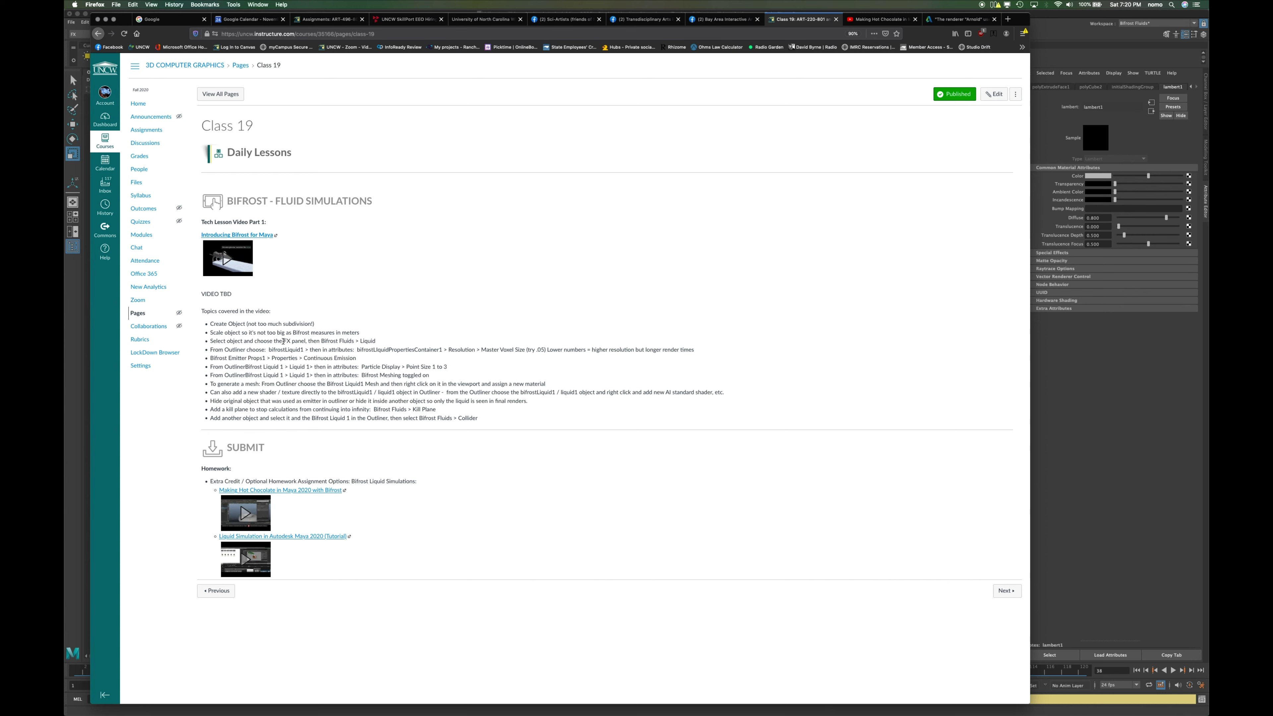
click(1058, 13)
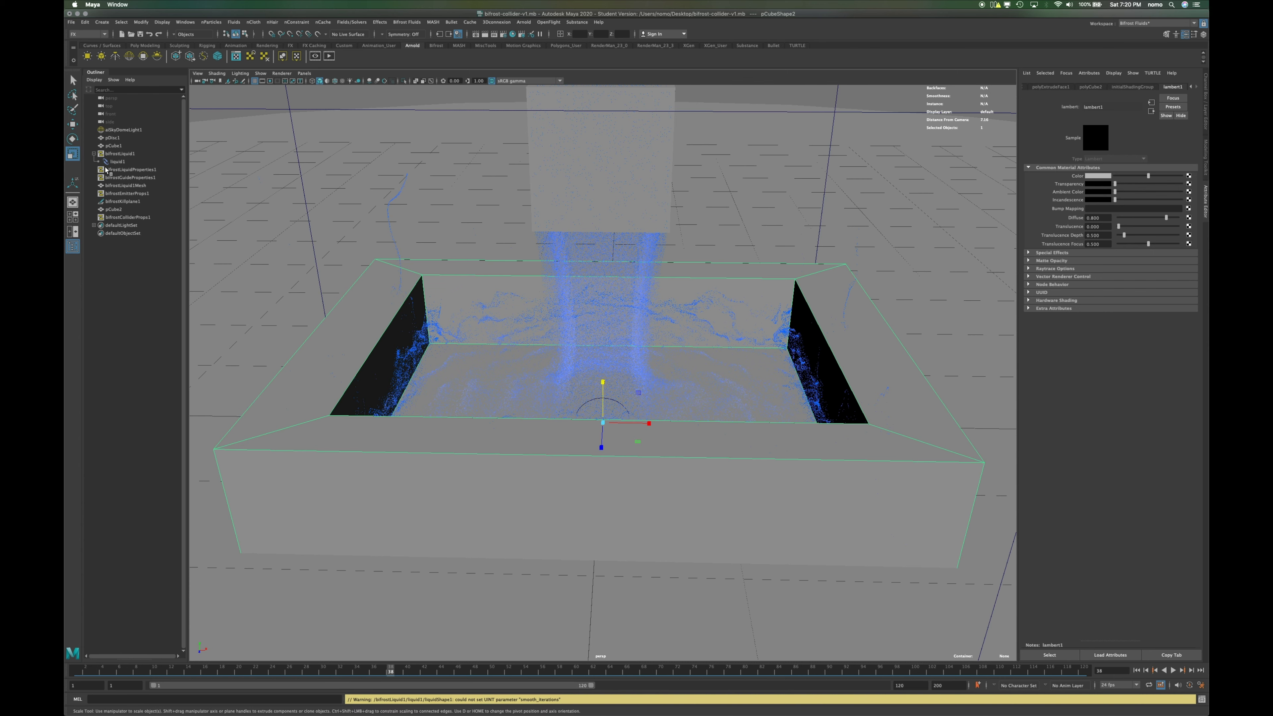
Set the viscosity of bifrostLiquidProperties1 to 50
click(133, 162)
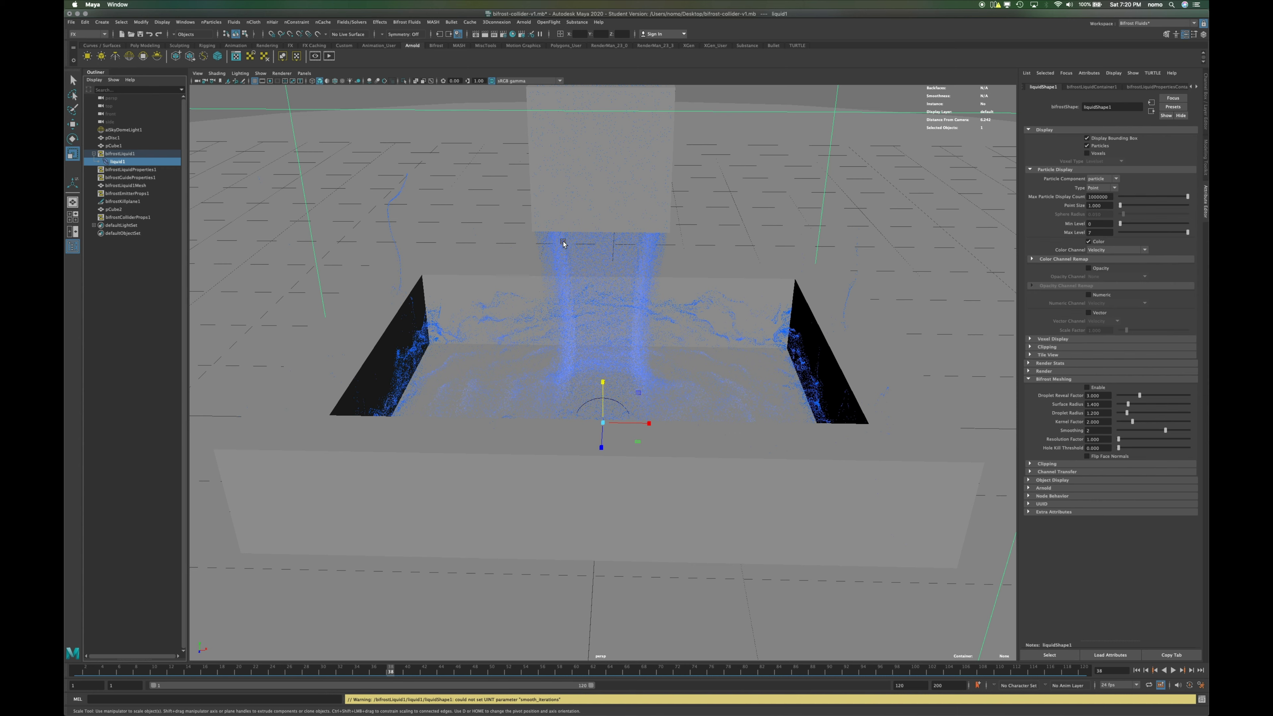
click(117, 170)
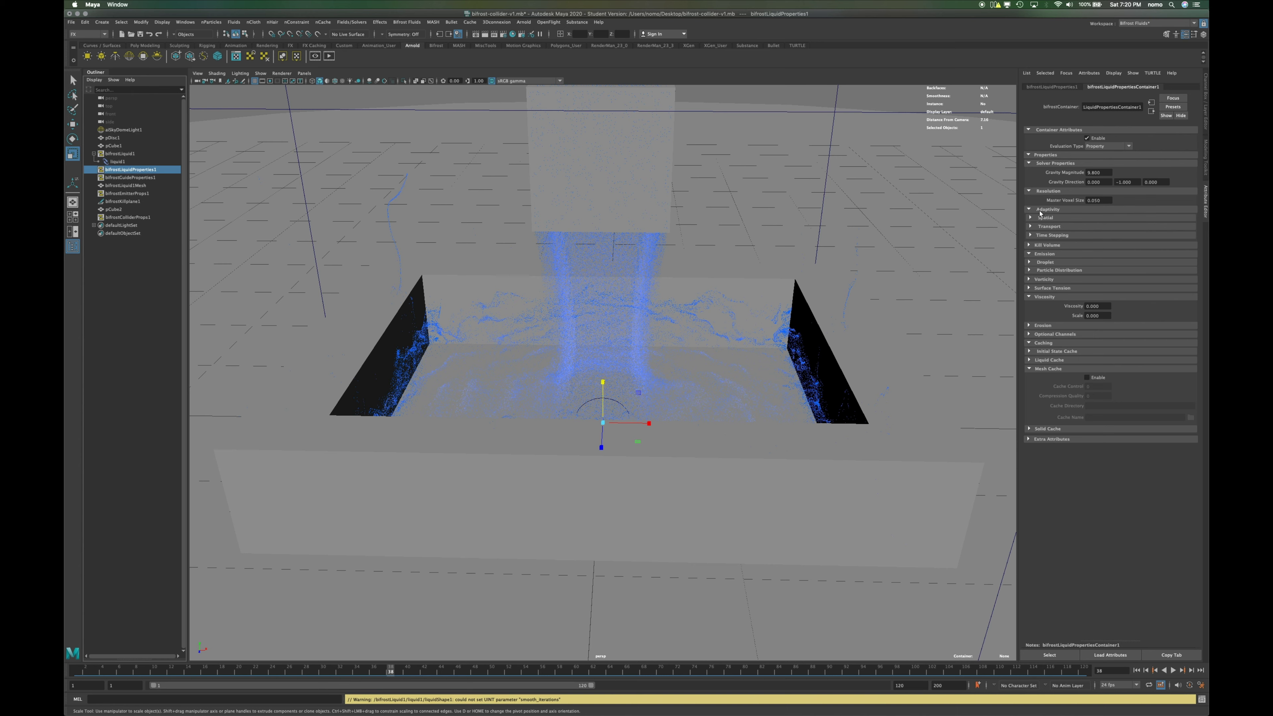
click(1036, 297)
click(1036, 297)
click(1096, 307)
text(50)
key(Return)
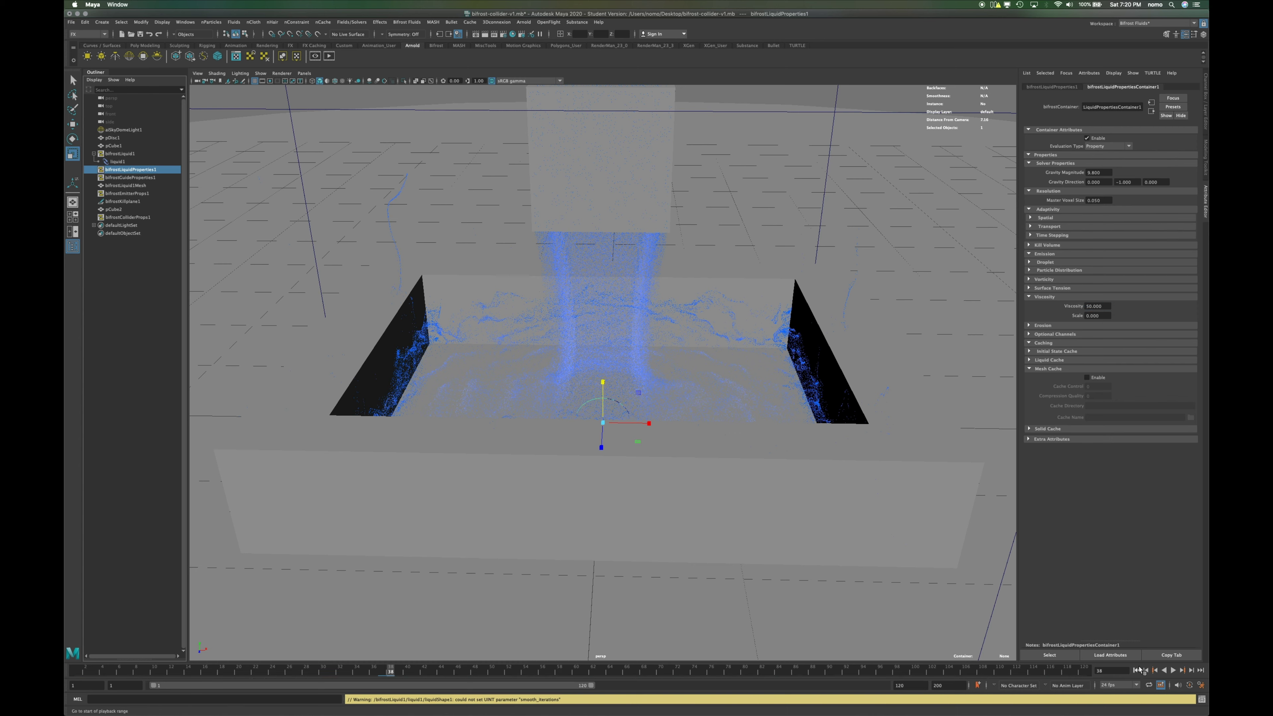
Play the simulation from the start to examine how the more viscous liquid fills the basin, and stop playback
click(1173, 671)
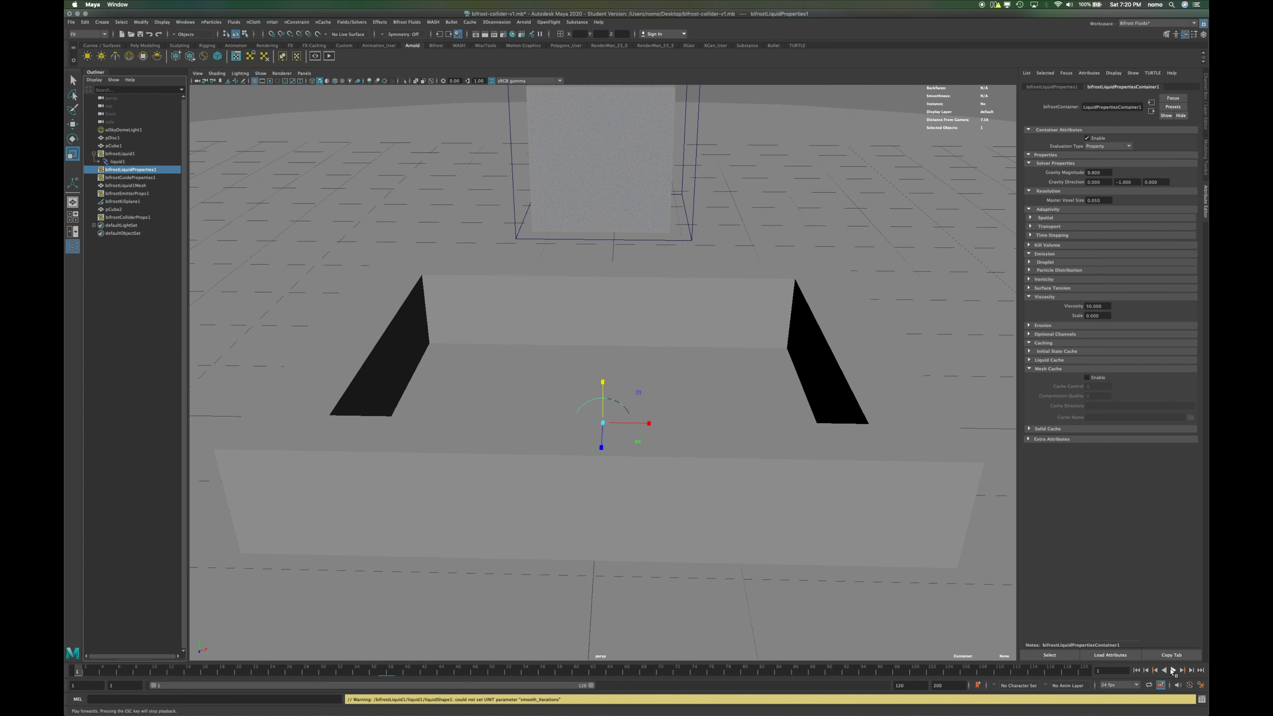
click(1174, 671)
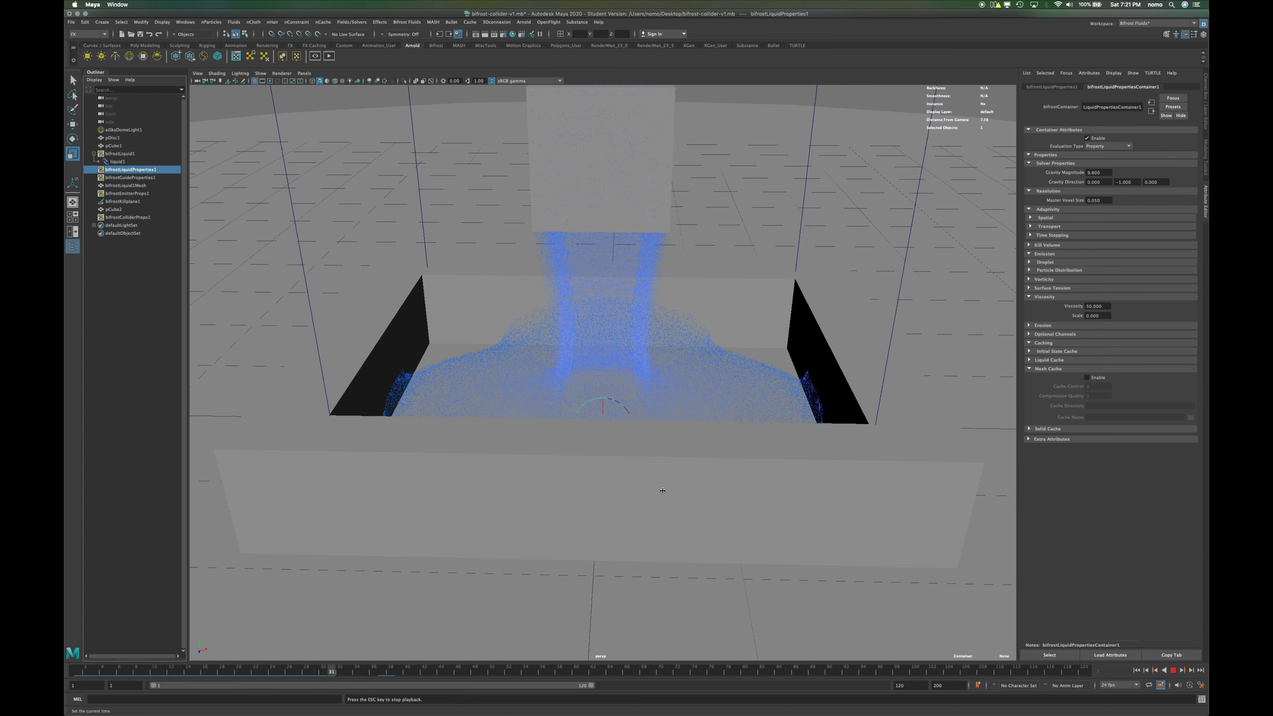
key(Escape)
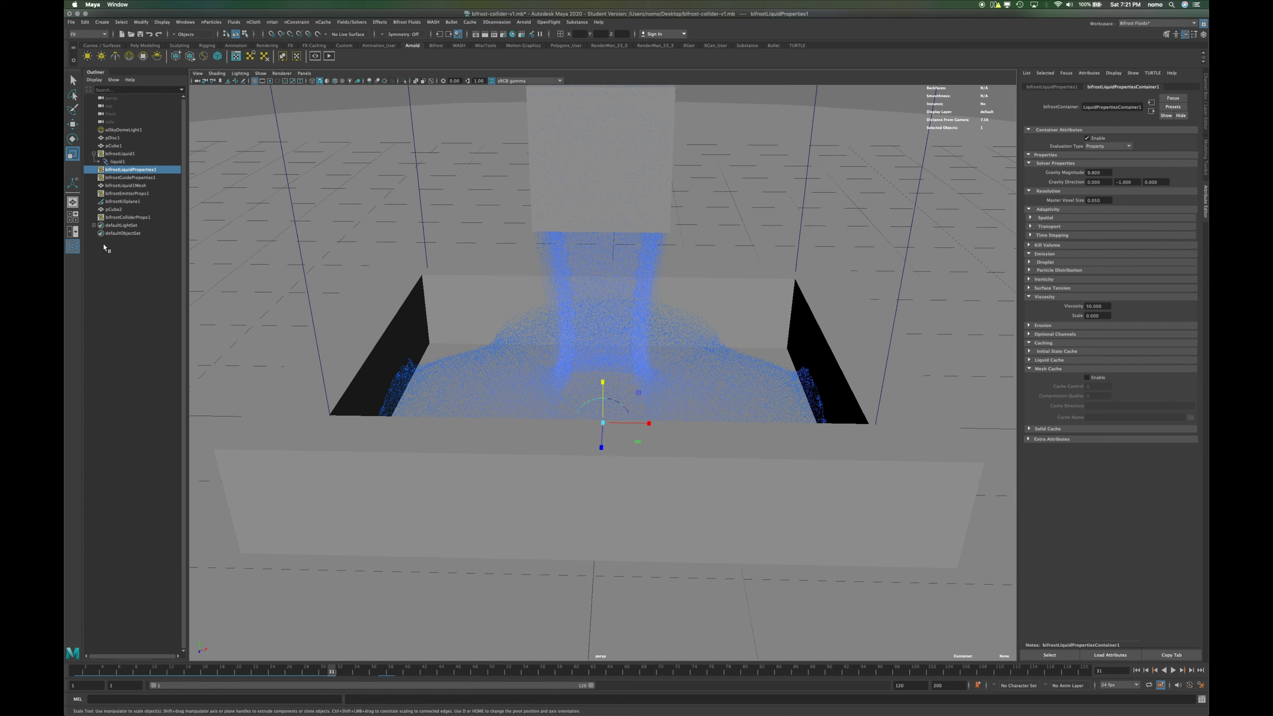
Enable Bifrost Meshing on the liquid1 shape
click(115, 162)
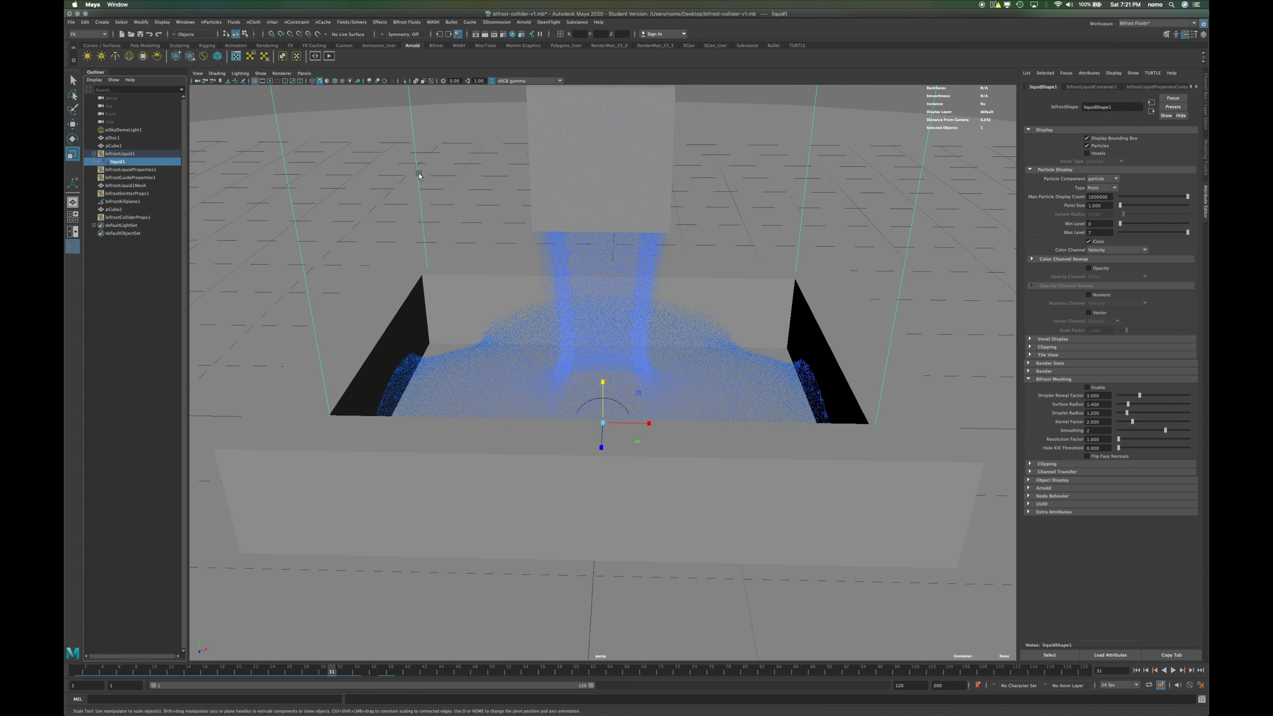
click(142, 170)
click(135, 162)
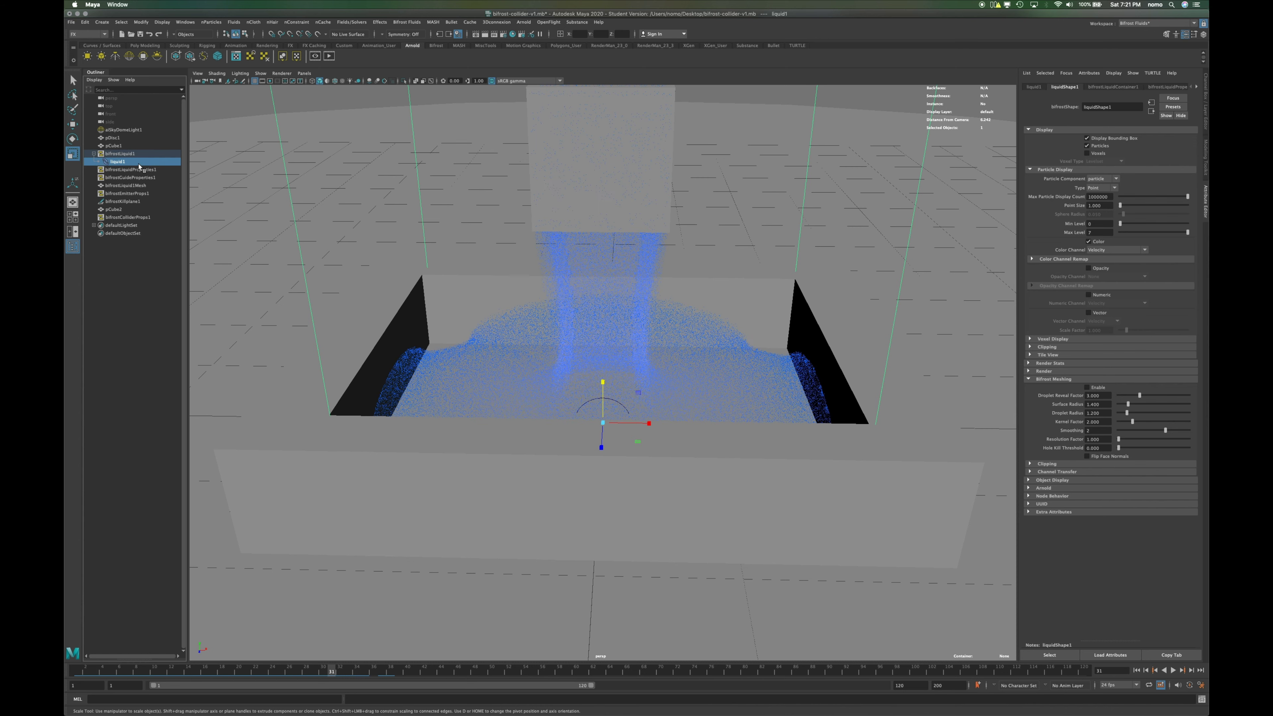
click(1130, 89)
click(1162, 88)
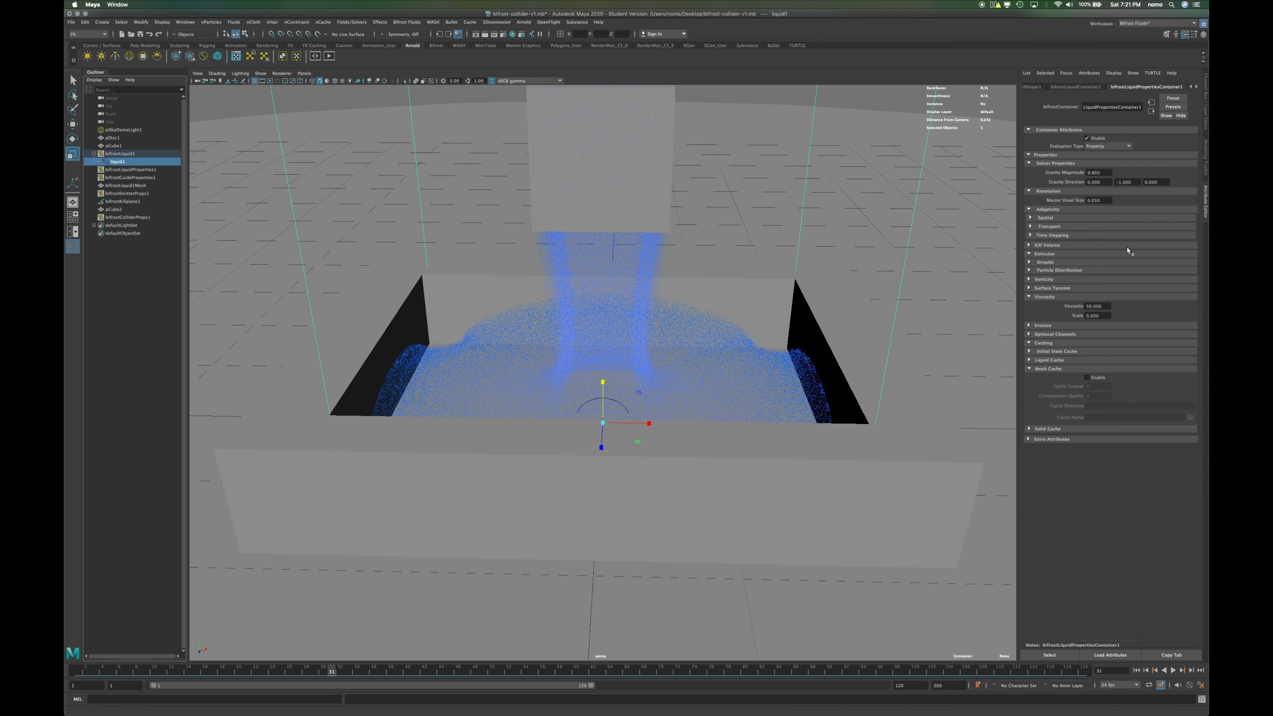
click(1034, 88)
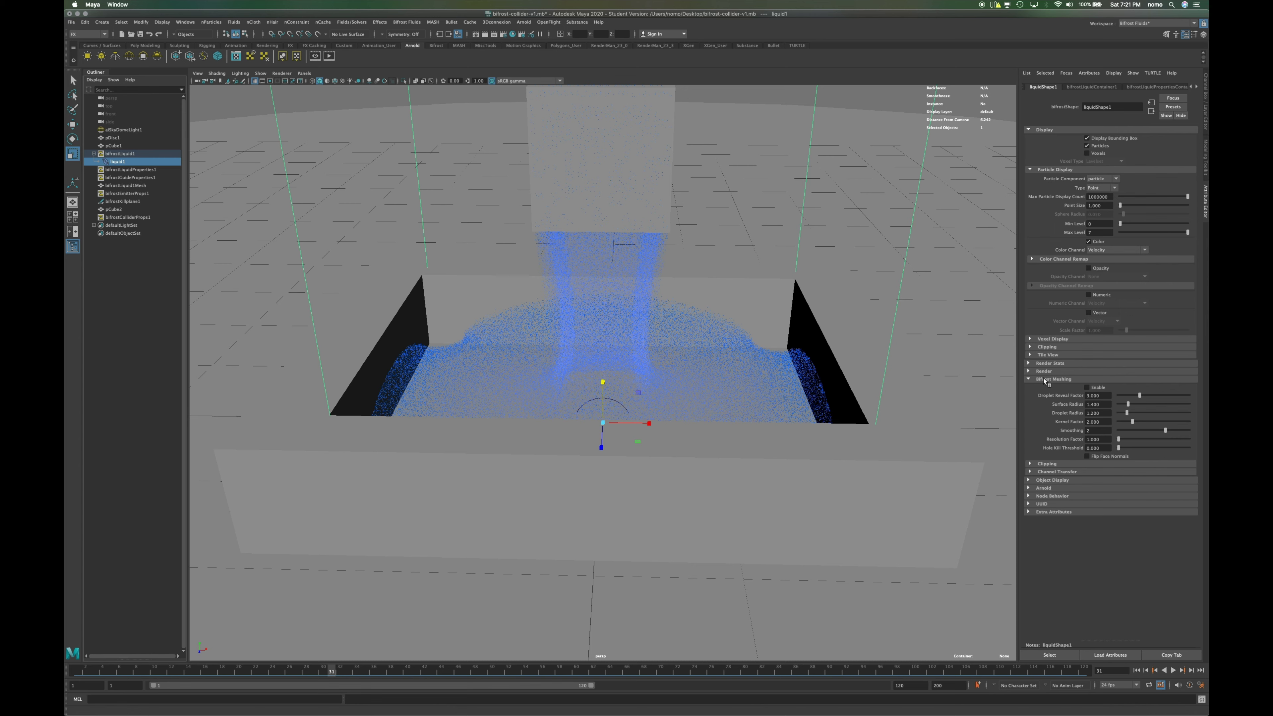
click(1088, 388)
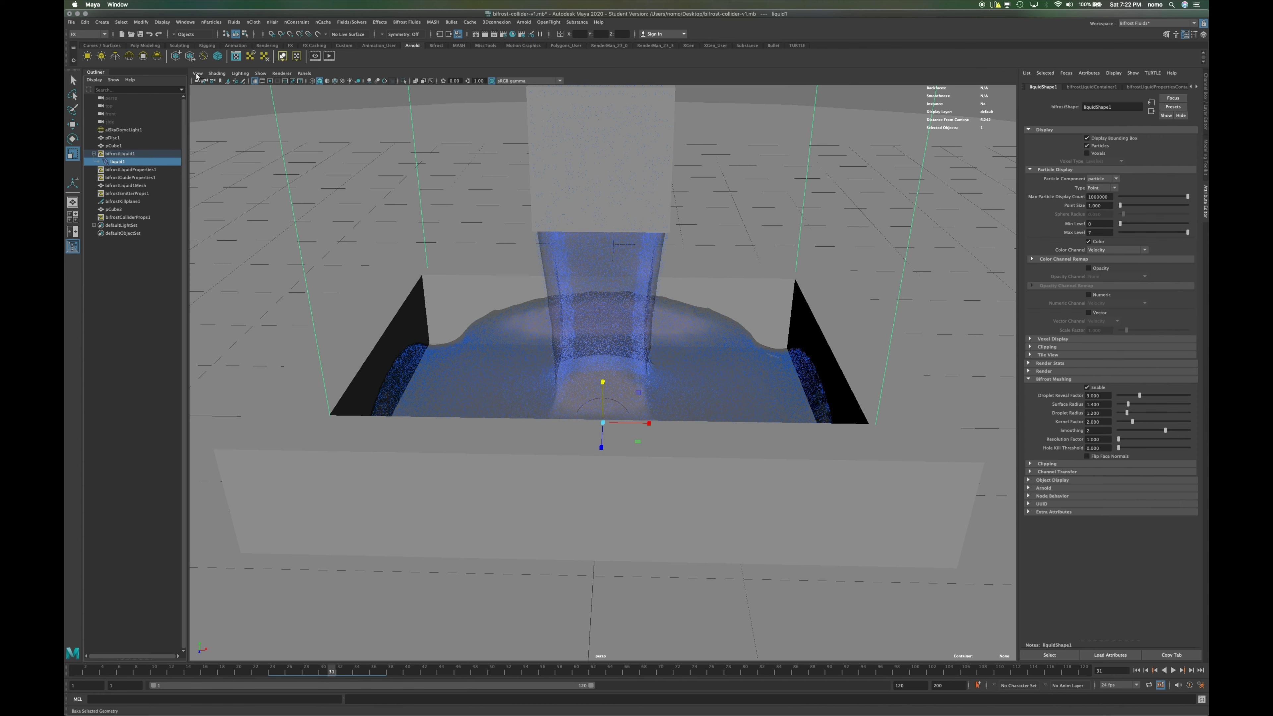
Assign a new aiStandardSurface material to bifrostLiquid1Mesh and replace its settings with the Honey preset
click(122, 185)
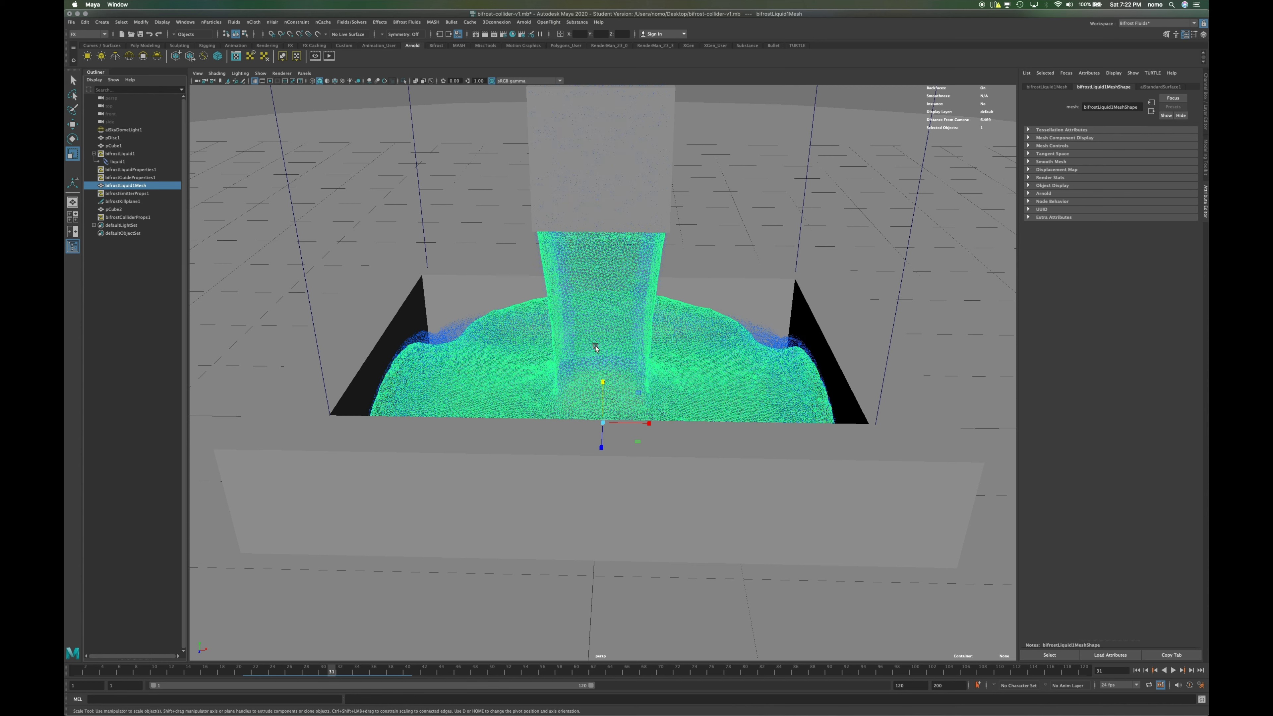
right_click(595, 346)
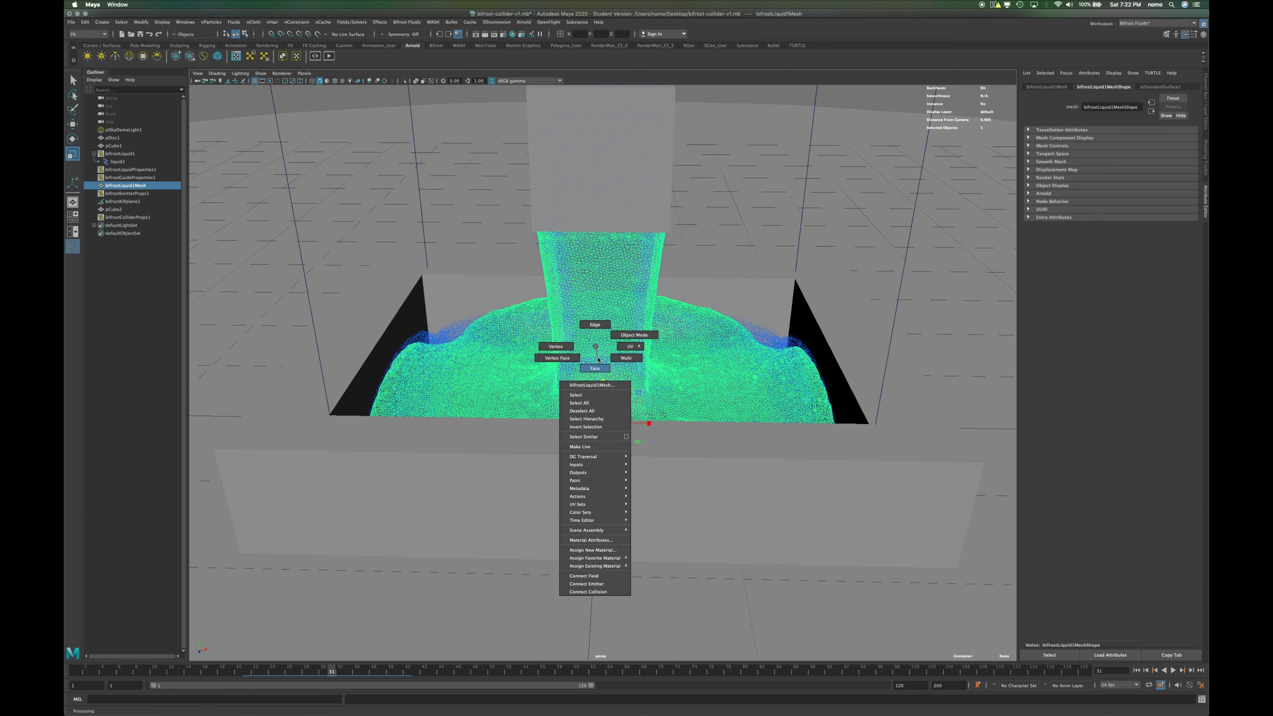
click(587, 551)
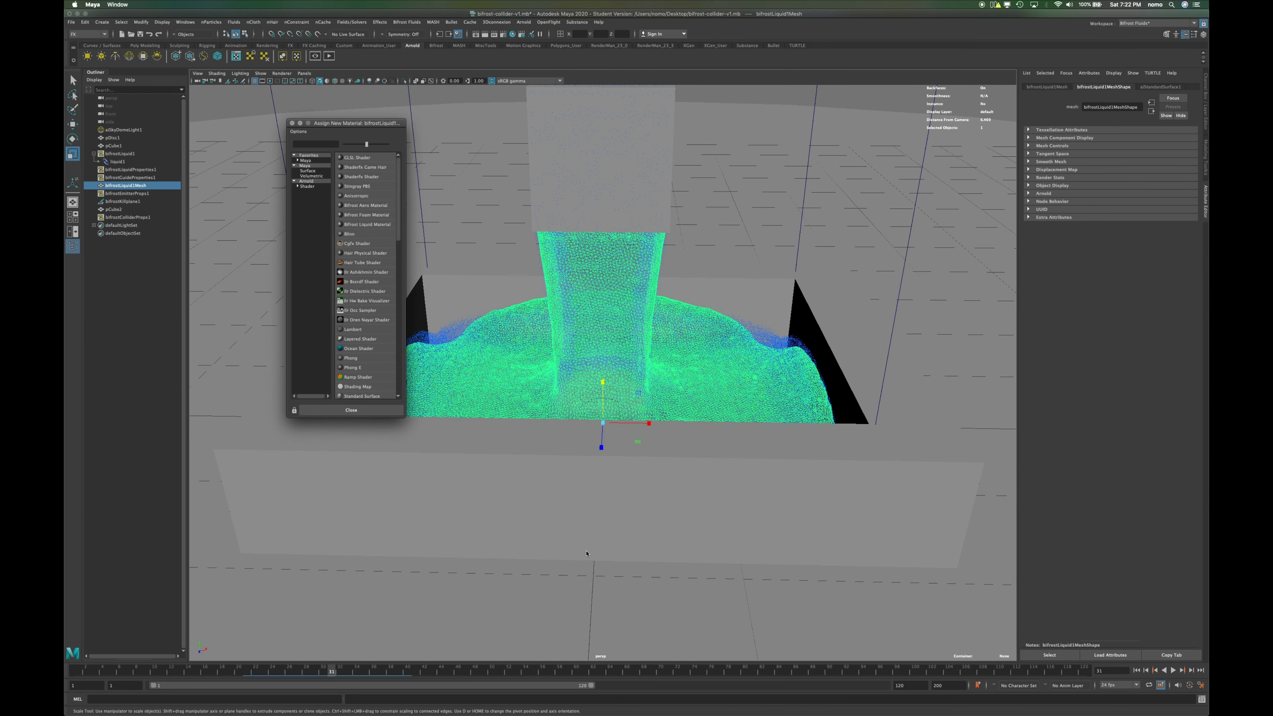
click(308, 181)
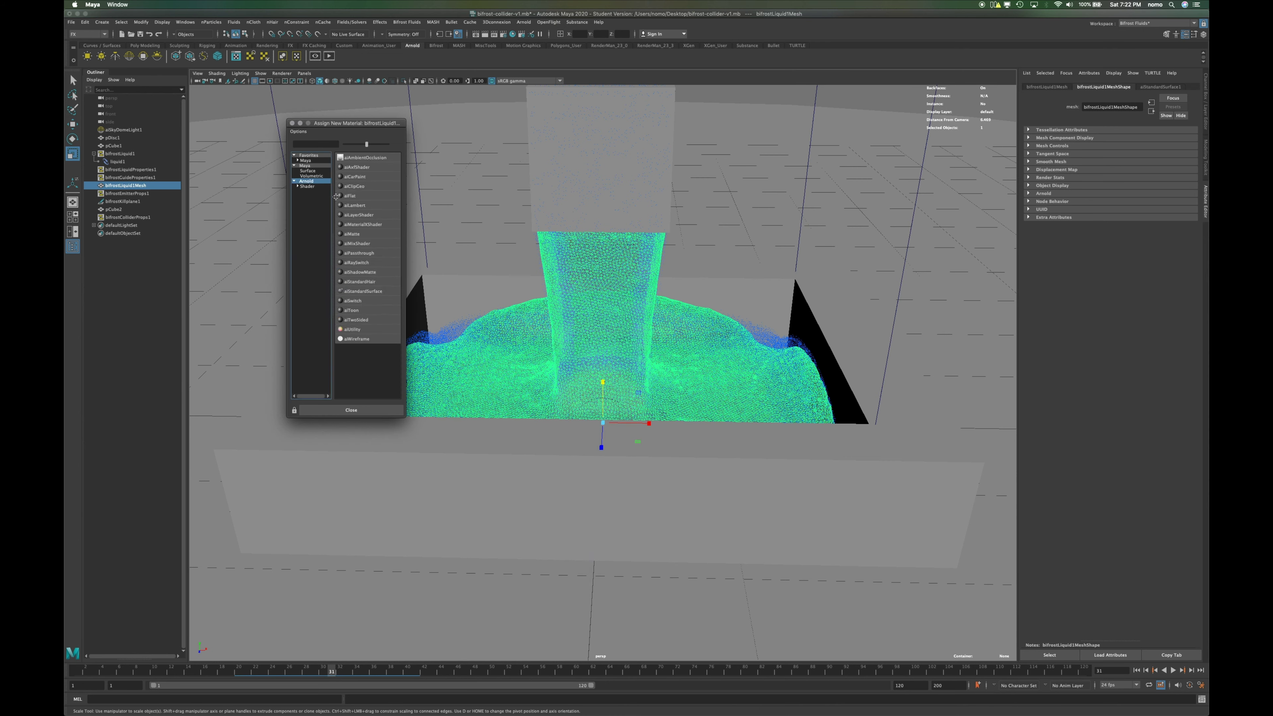
click(366, 291)
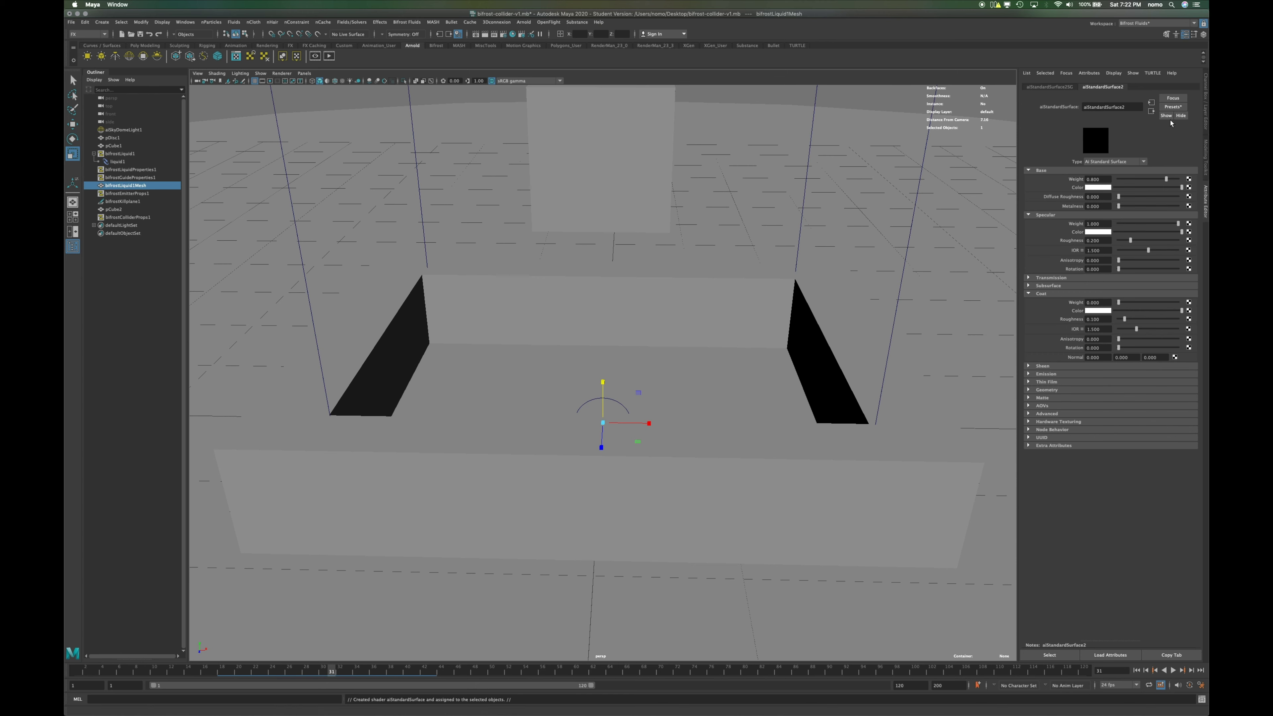
click(1172, 107)
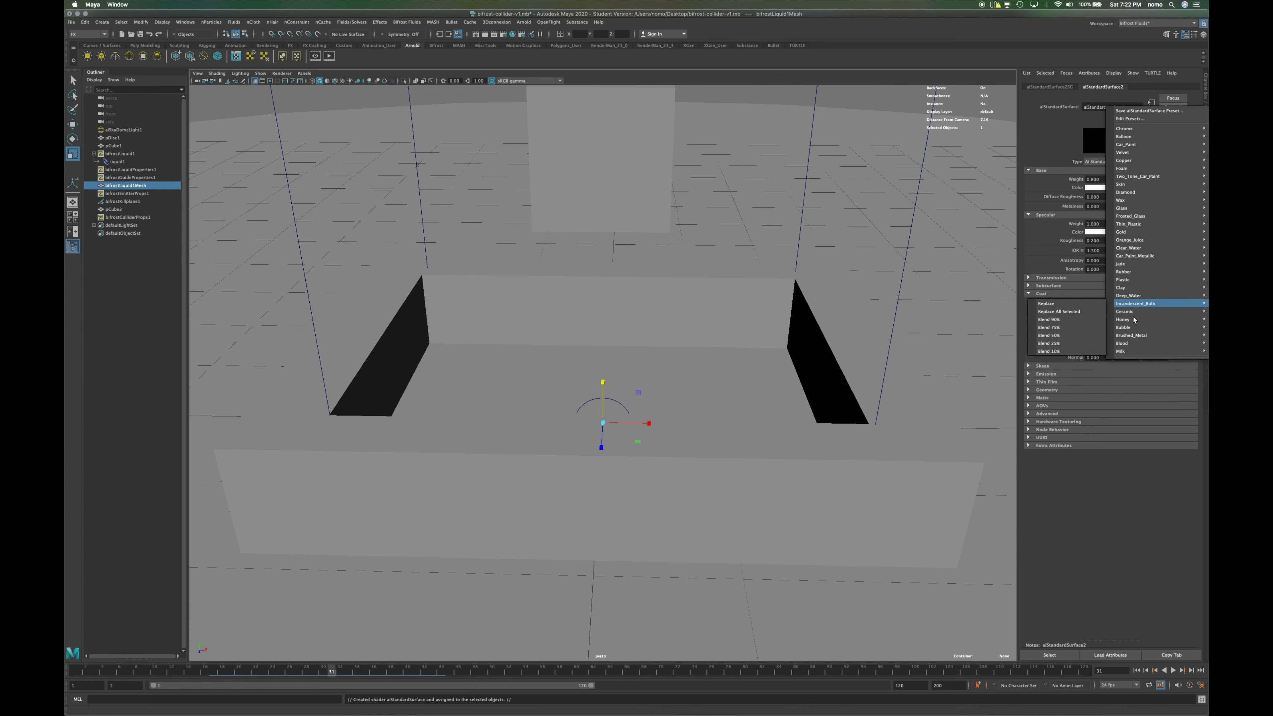
mouse_move(1132, 321)
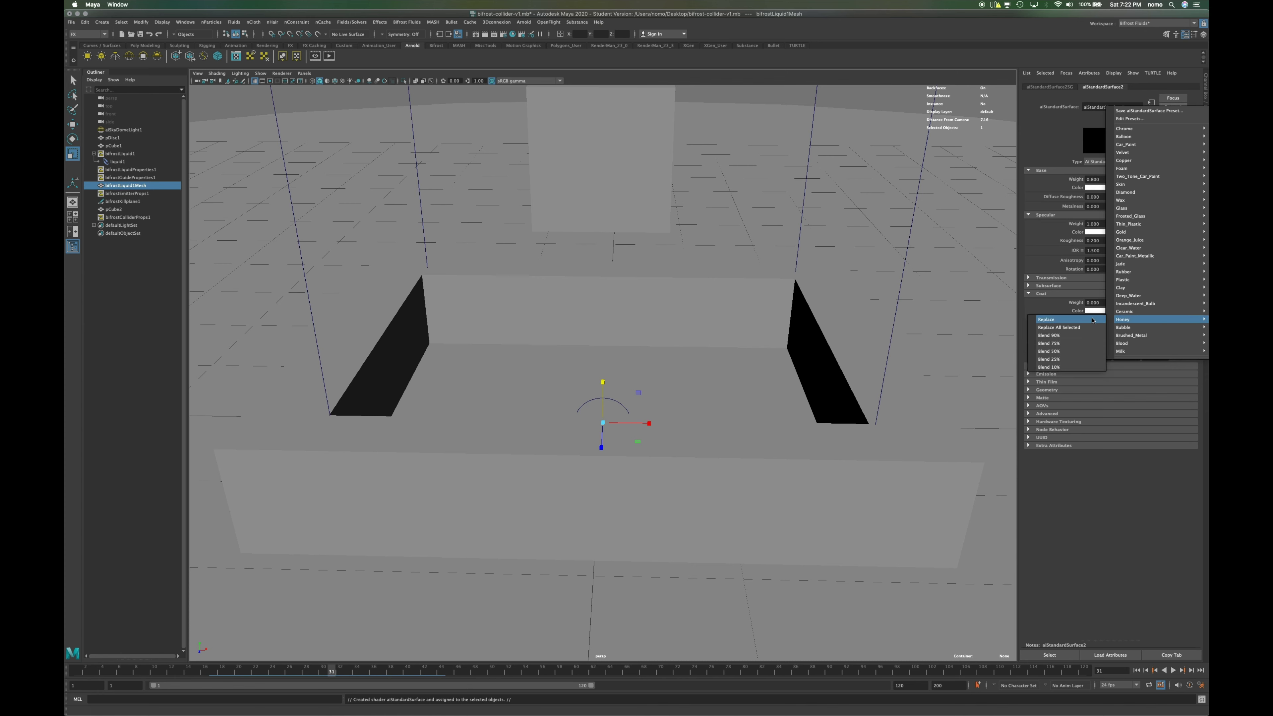
click(1083, 328)
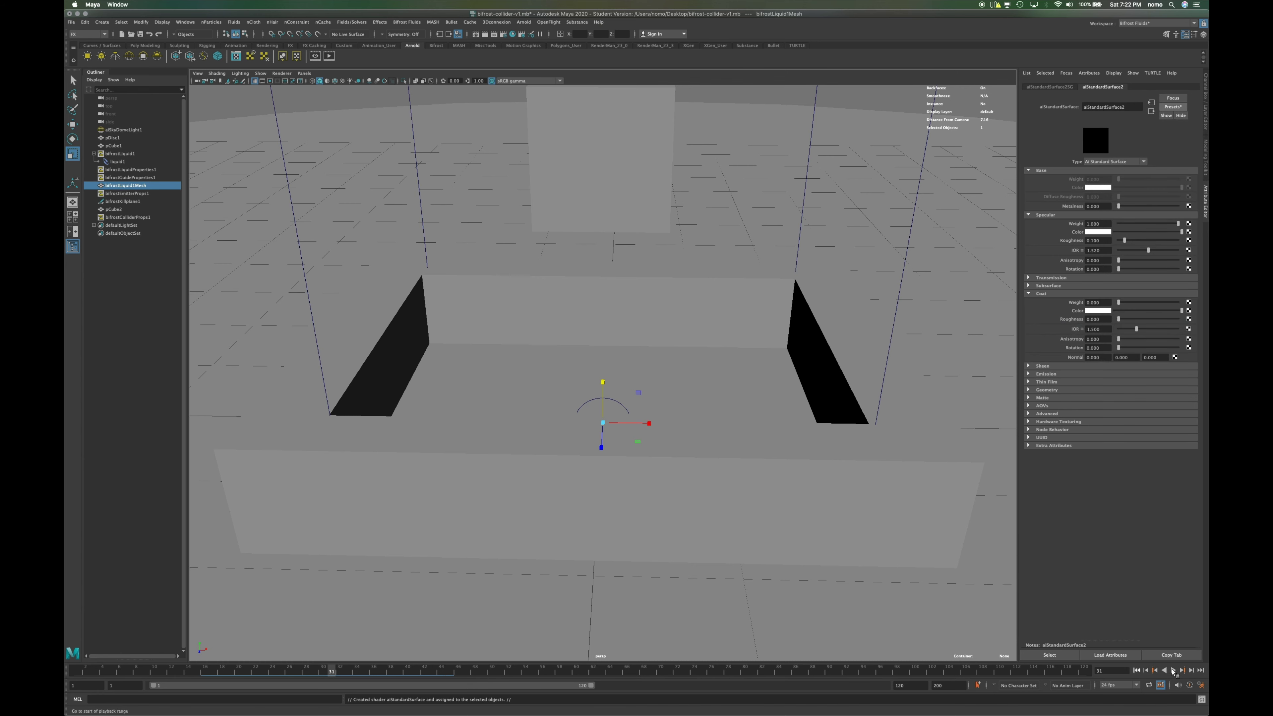
Play the meshed honey simulation into the basin, stop it, and test-render the frame in the Arnold RenderView
click(1174, 671)
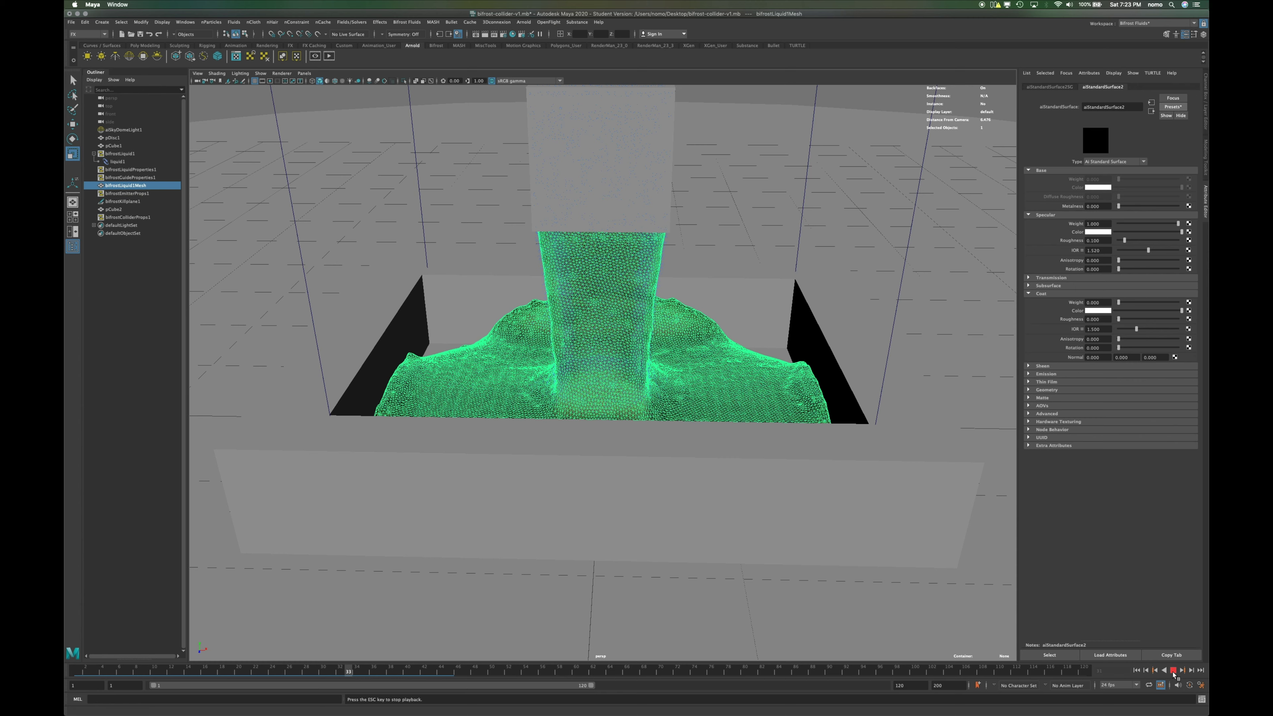
click(1173, 671)
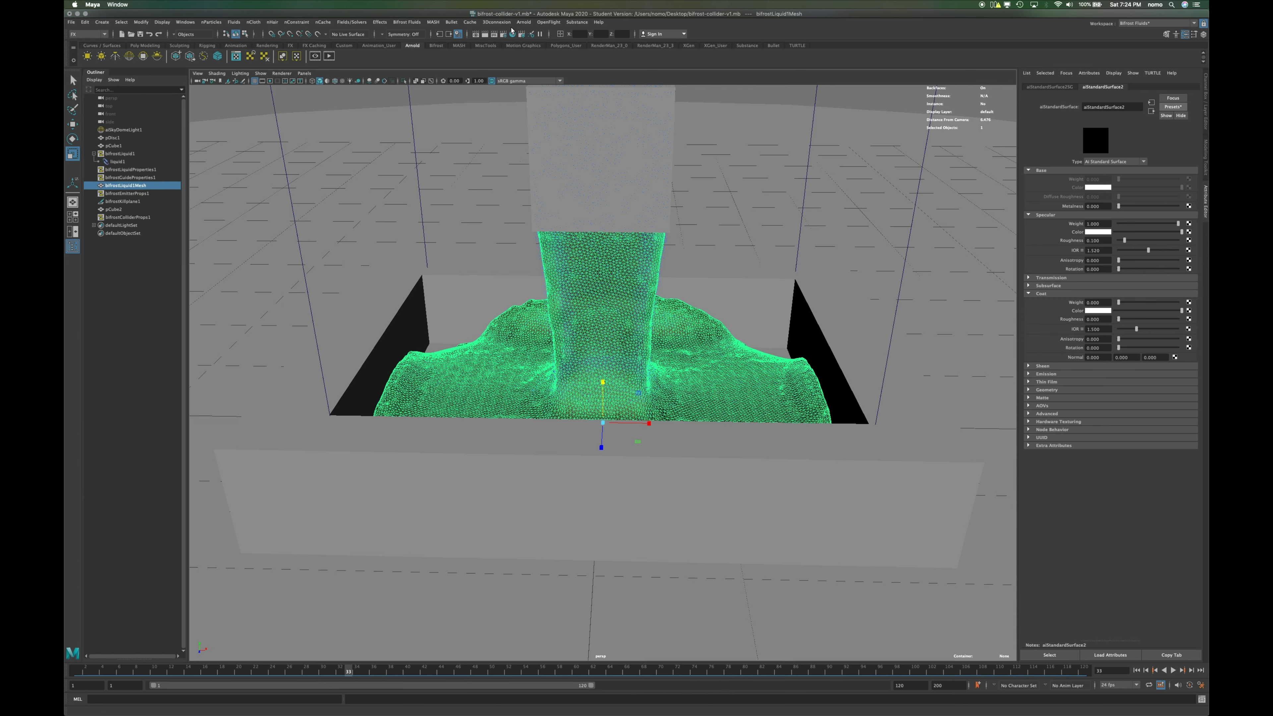
click(316, 56)
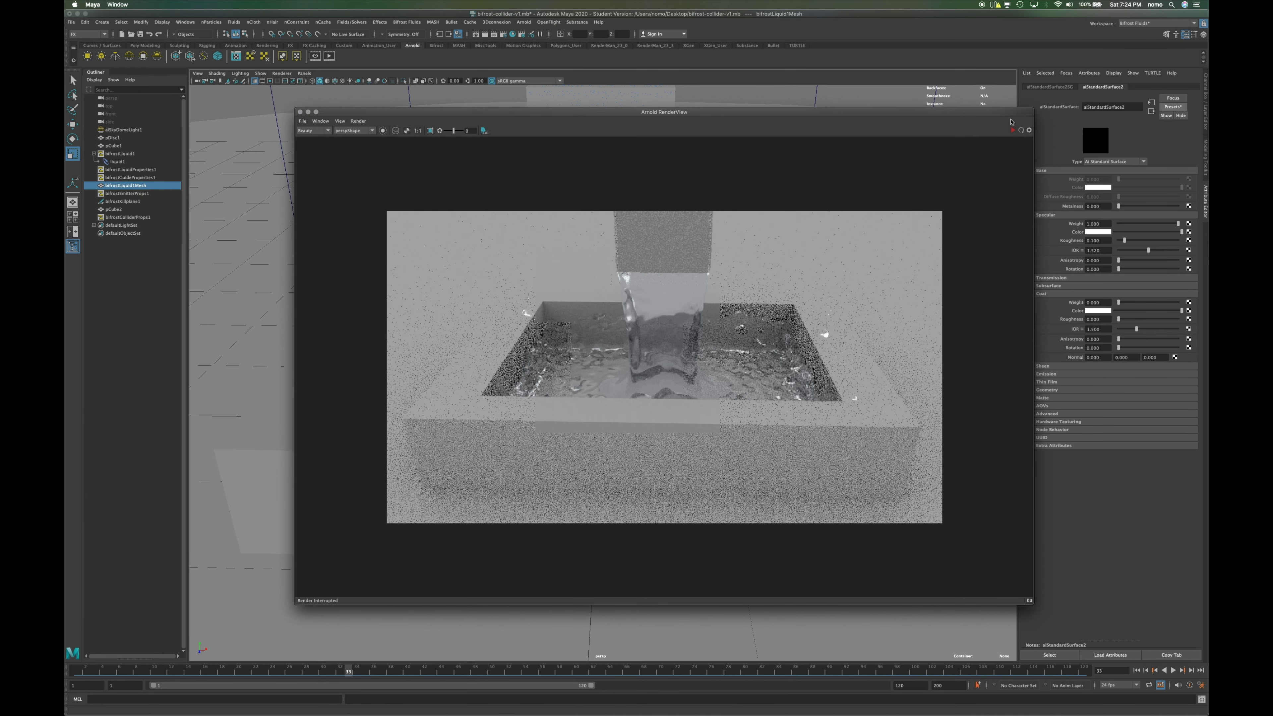
click(1012, 129)
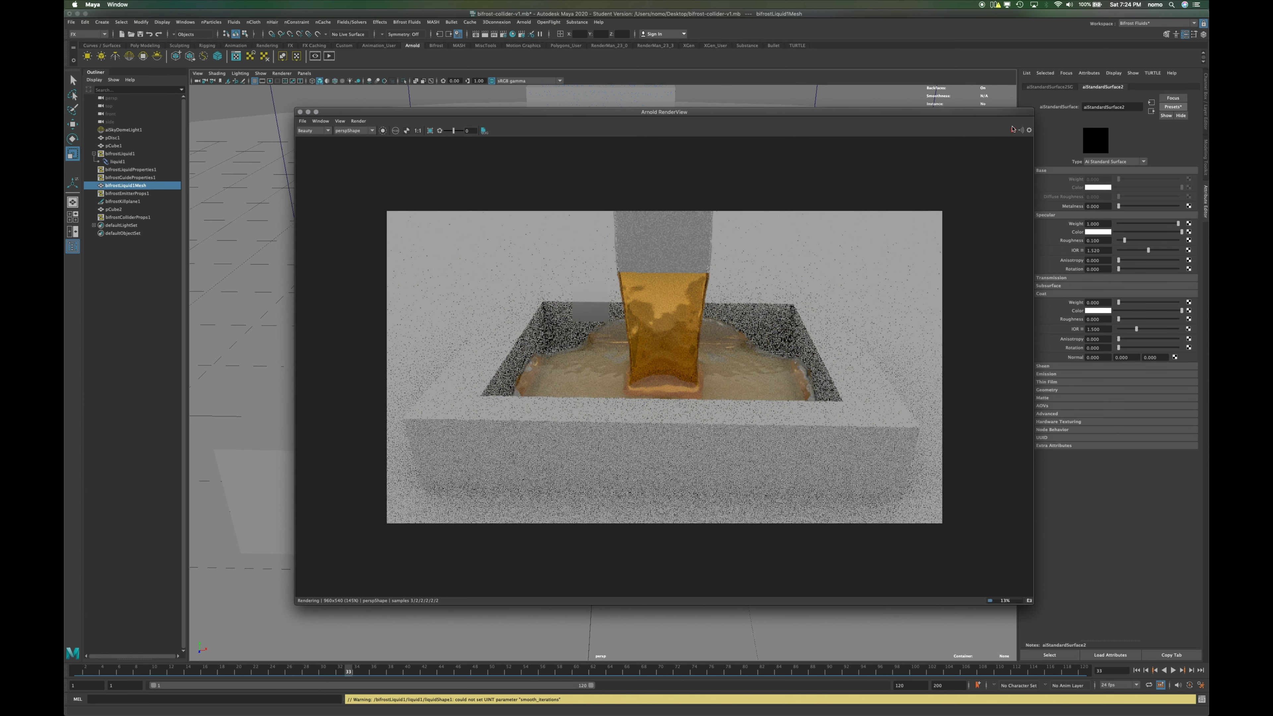
click(1020, 131)
click(301, 113)
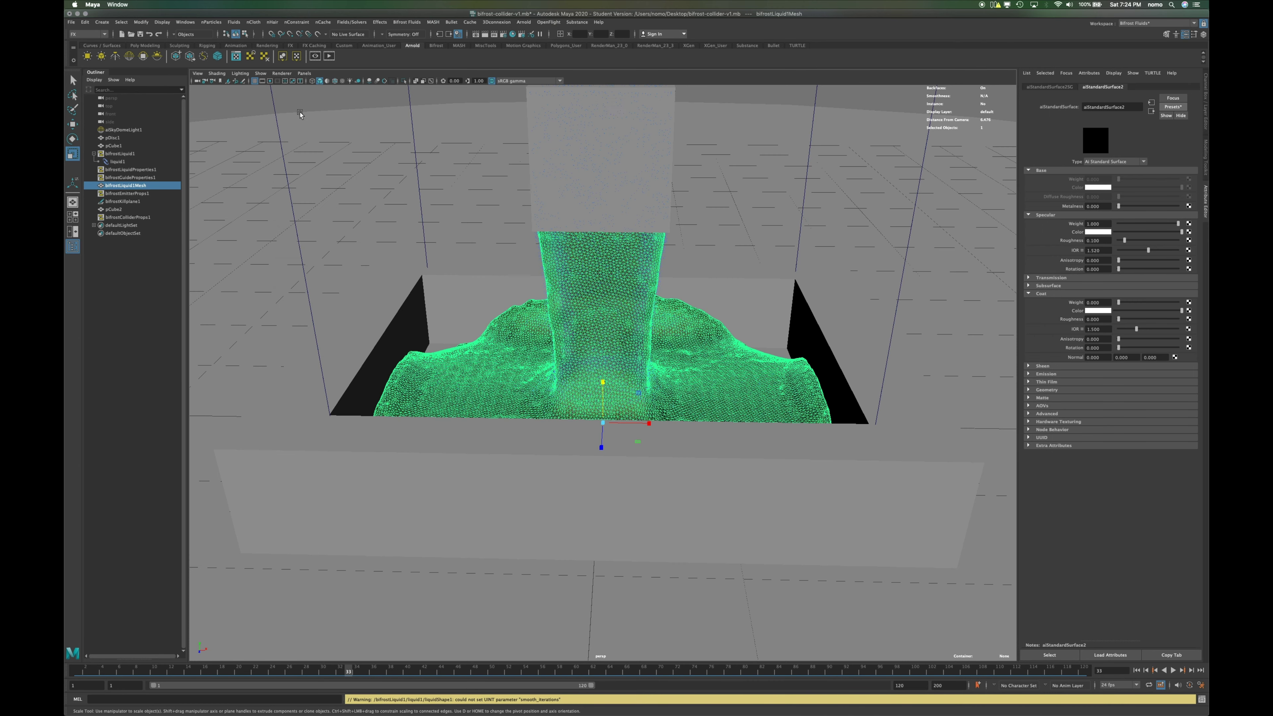
Hide the emitter cube pCube1 and replay the simulation from the first frame, stopping before the liquid reaches the basin floor
click(124, 145)
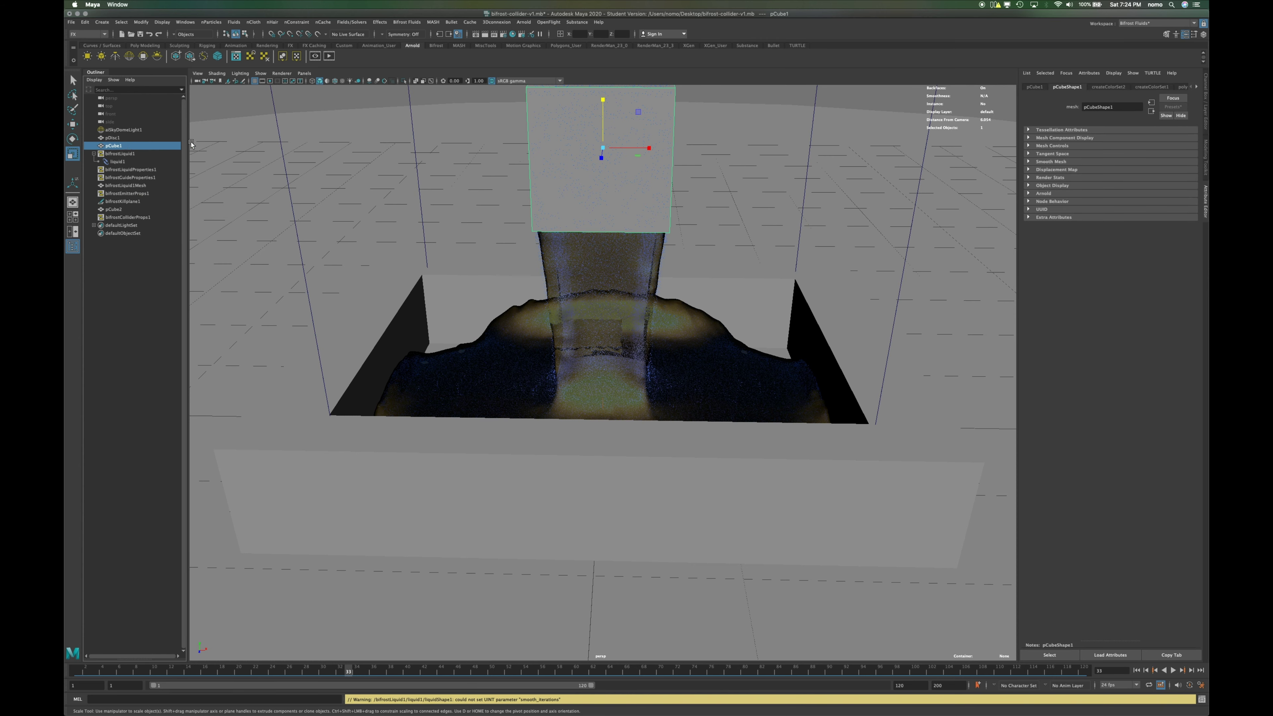
key(h)
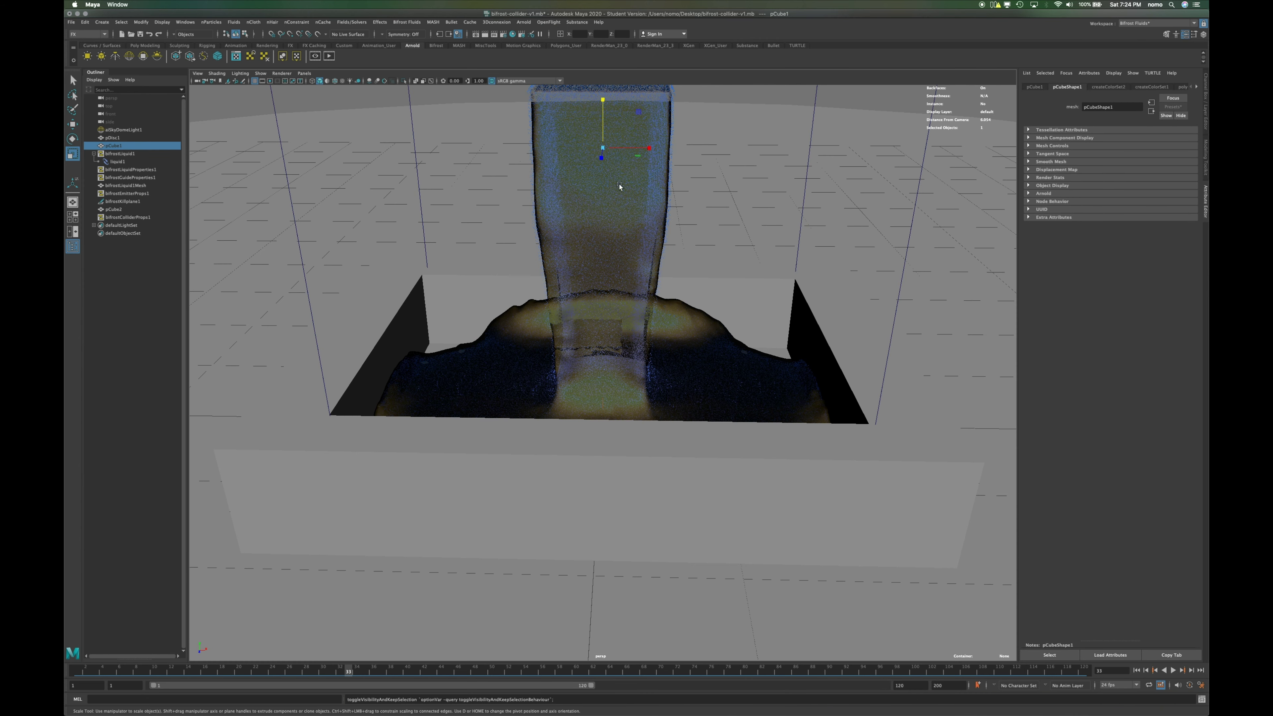
click(1137, 670)
click(1173, 671)
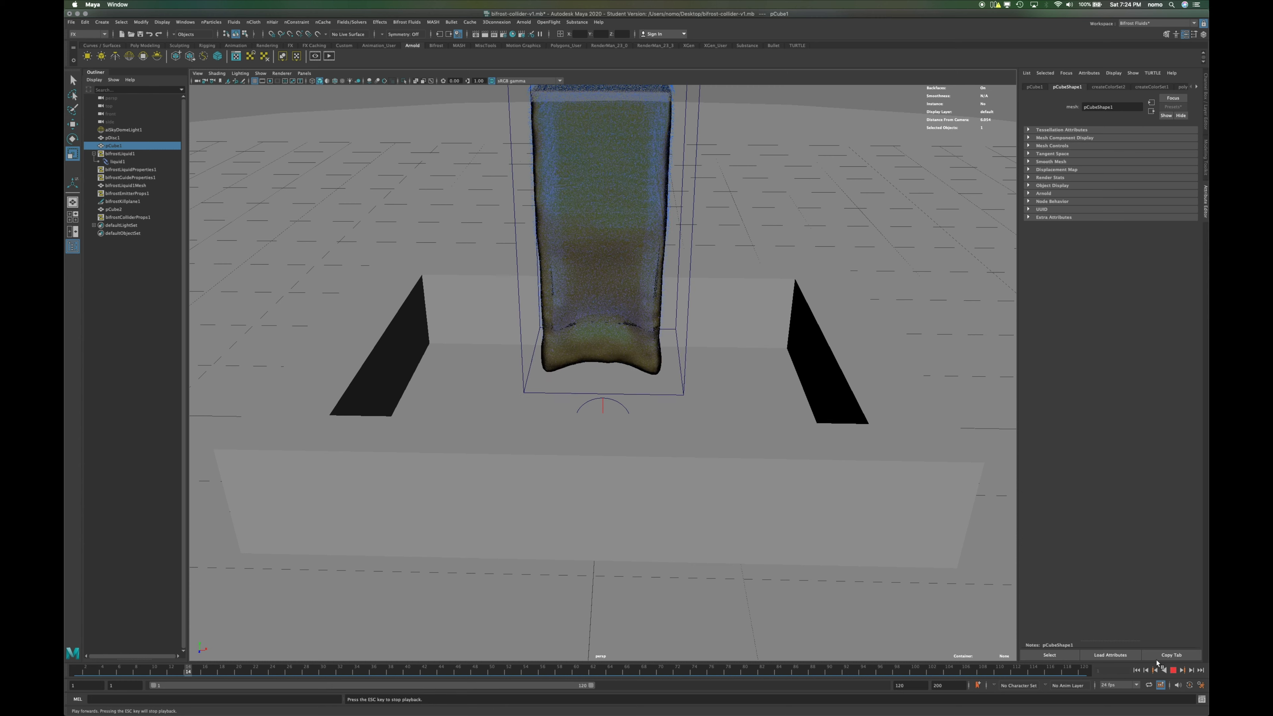
key(Escape)
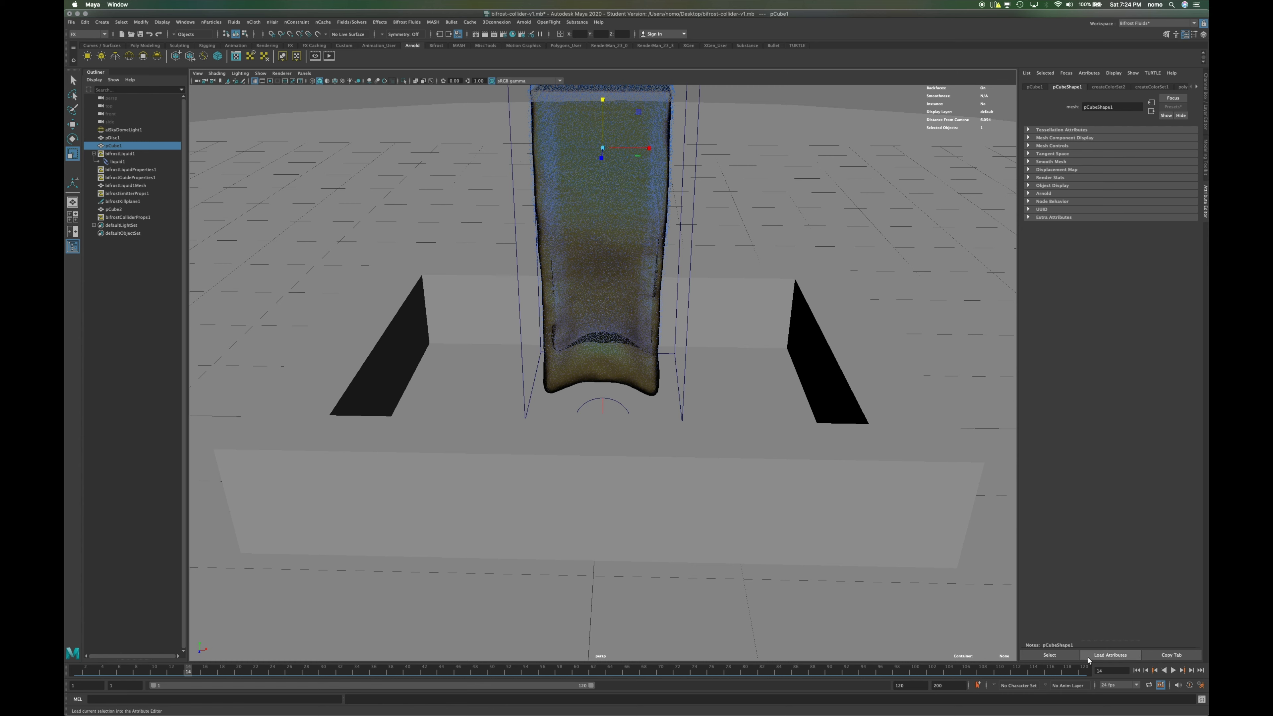
Set the end time of the animation to frame 1000
click(942, 685)
text(1000)
key(Return)
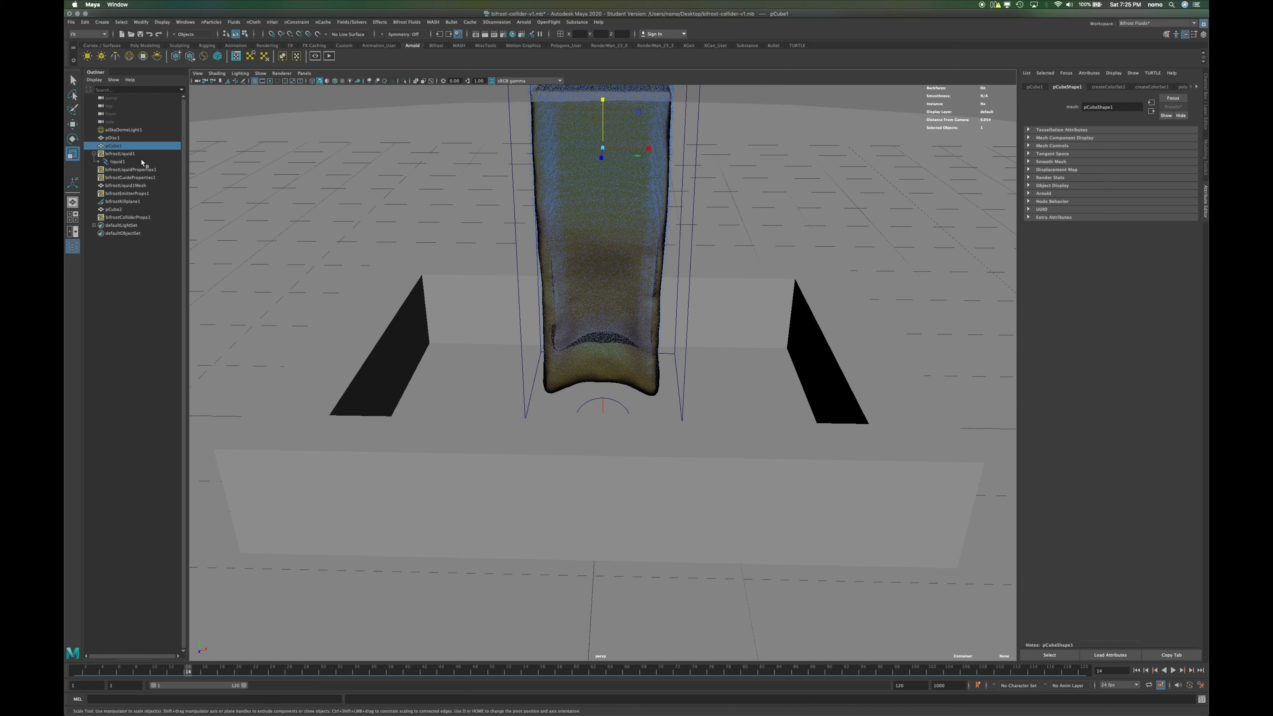
Review the attributes of bifrostEmitterProps1, including its boundary controls, bifrostLiquid1Mesh and liquid1, and check the Class 19 lesson notes in Firefox
click(131, 194)
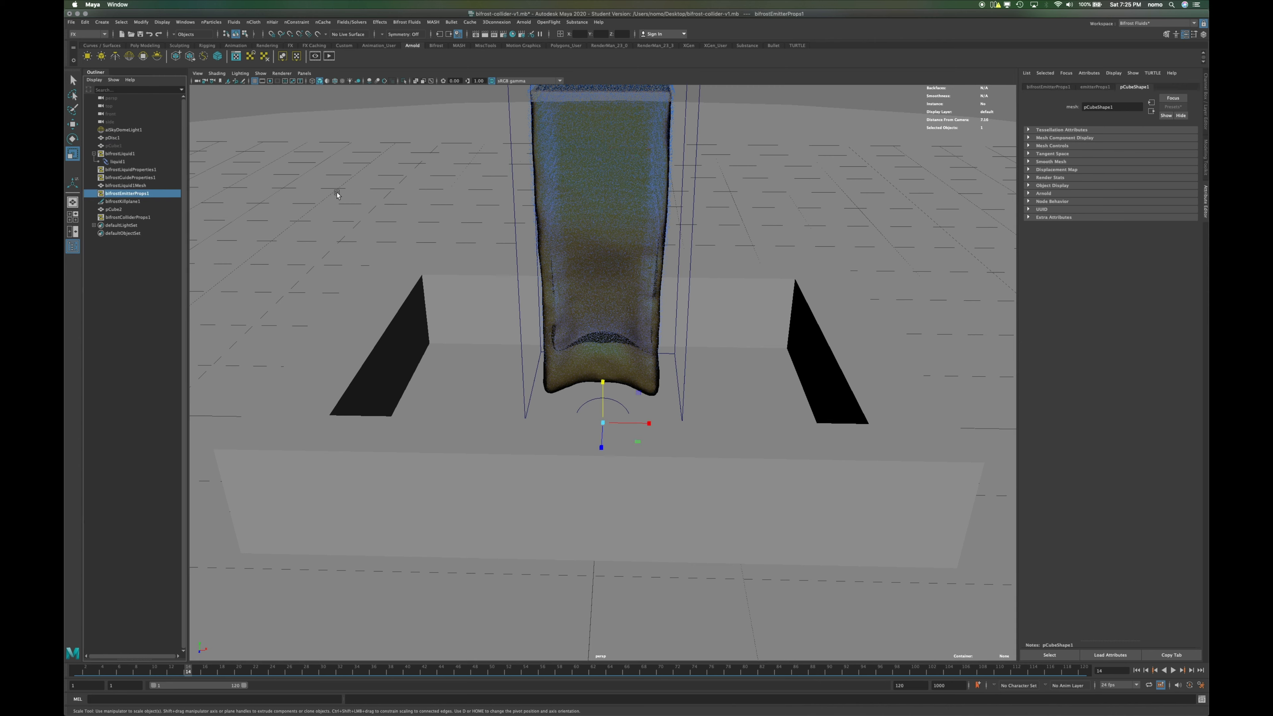
click(1093, 89)
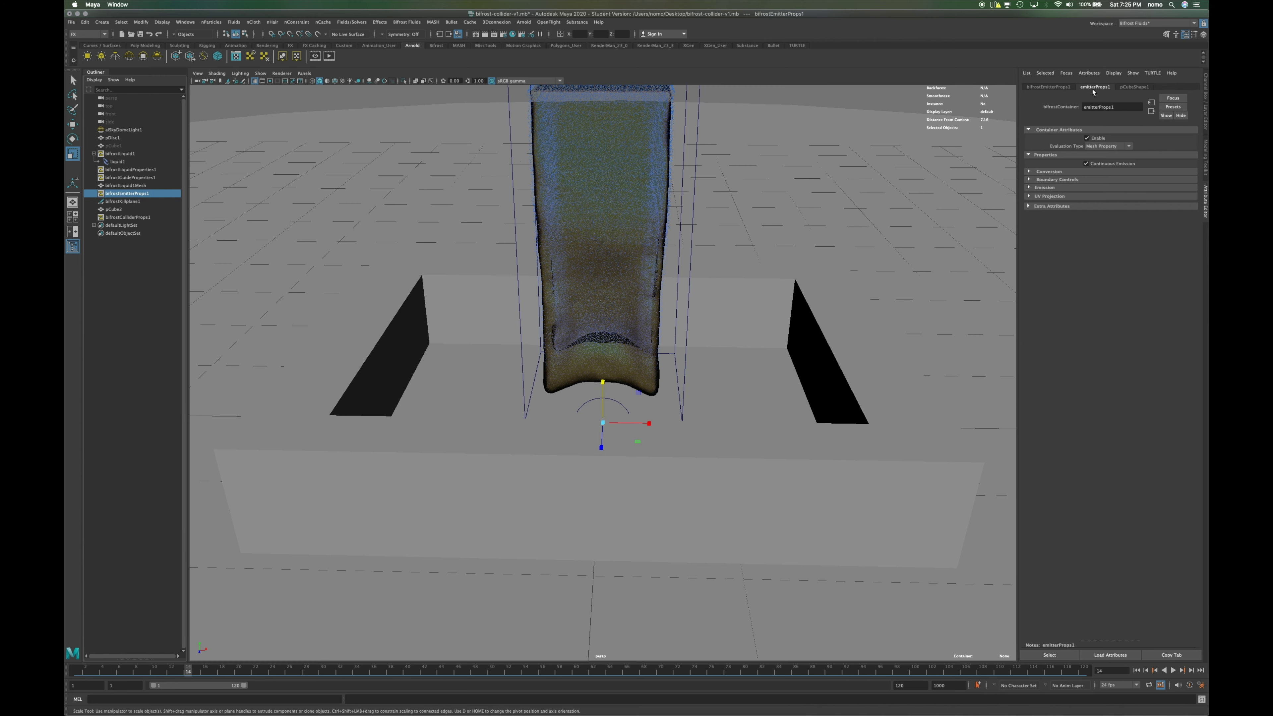
click(1048, 87)
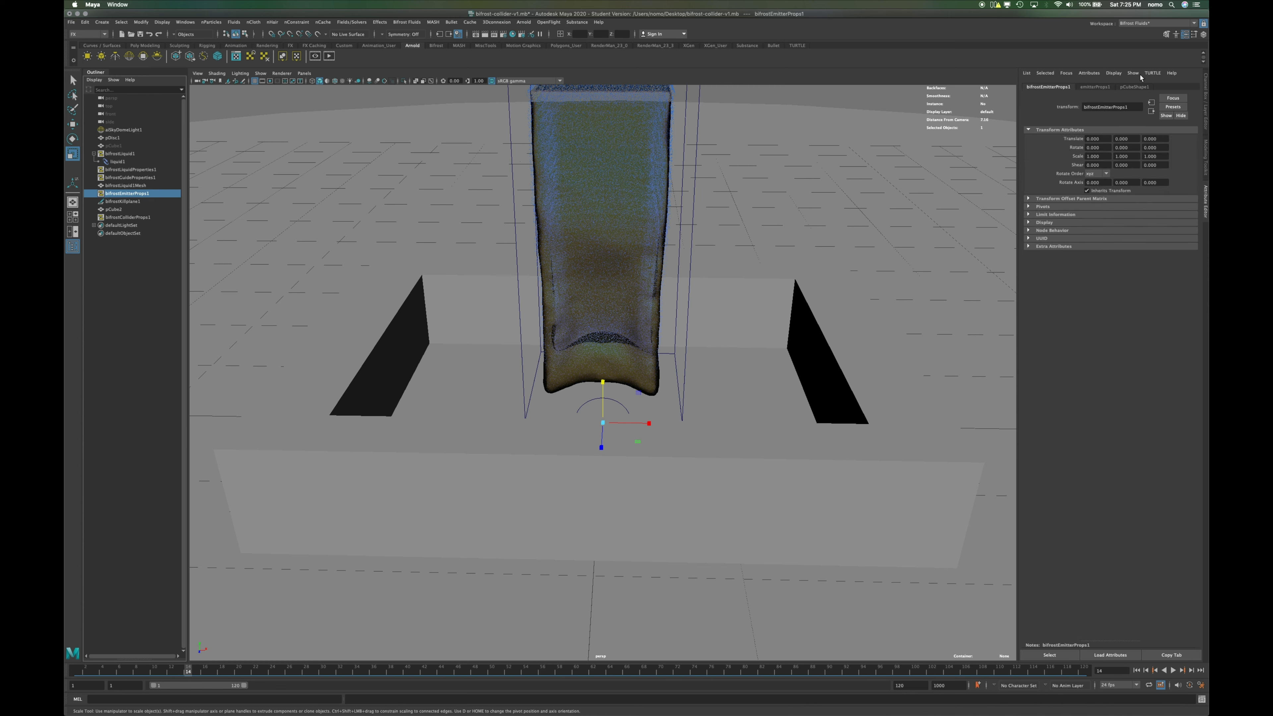
click(1091, 88)
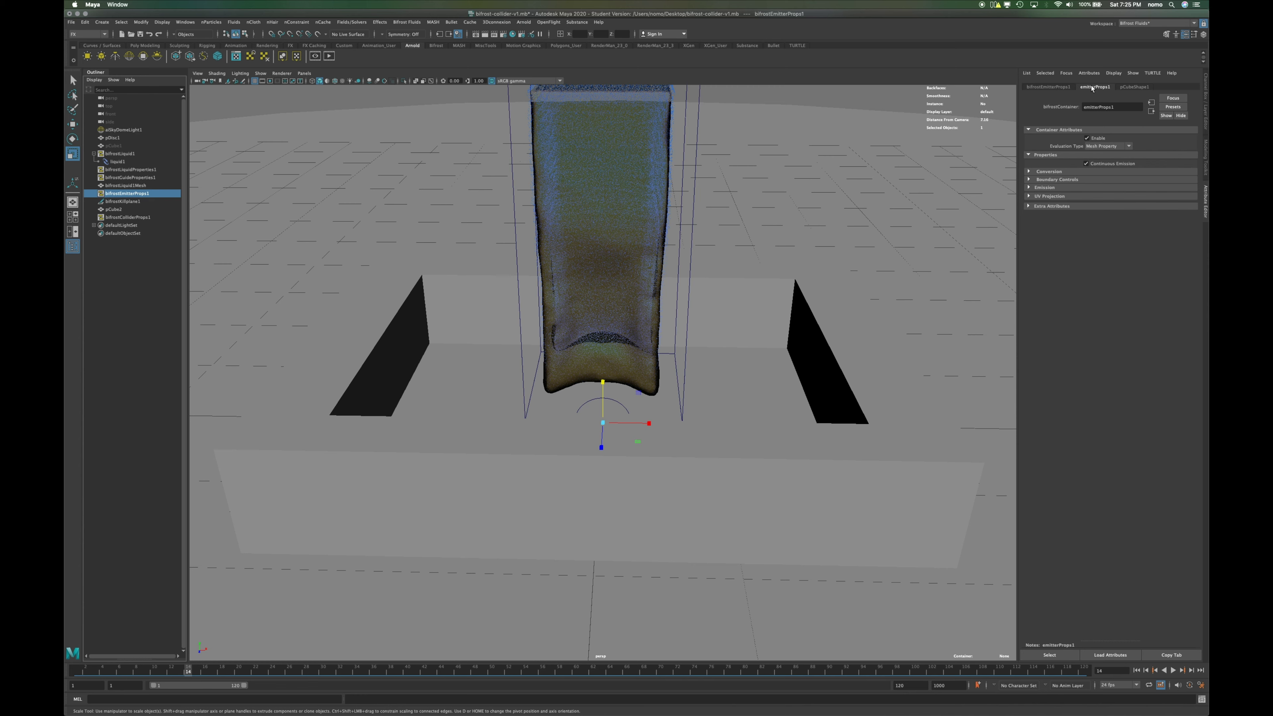
click(1030, 179)
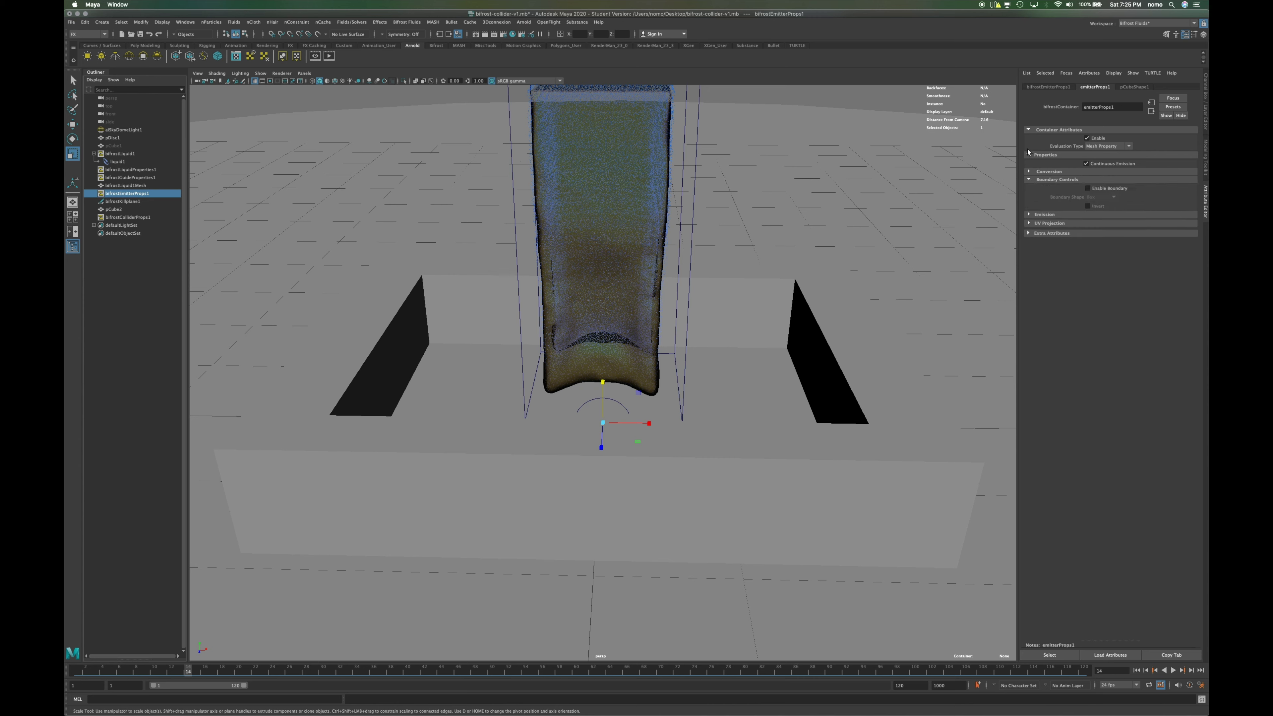
click(135, 185)
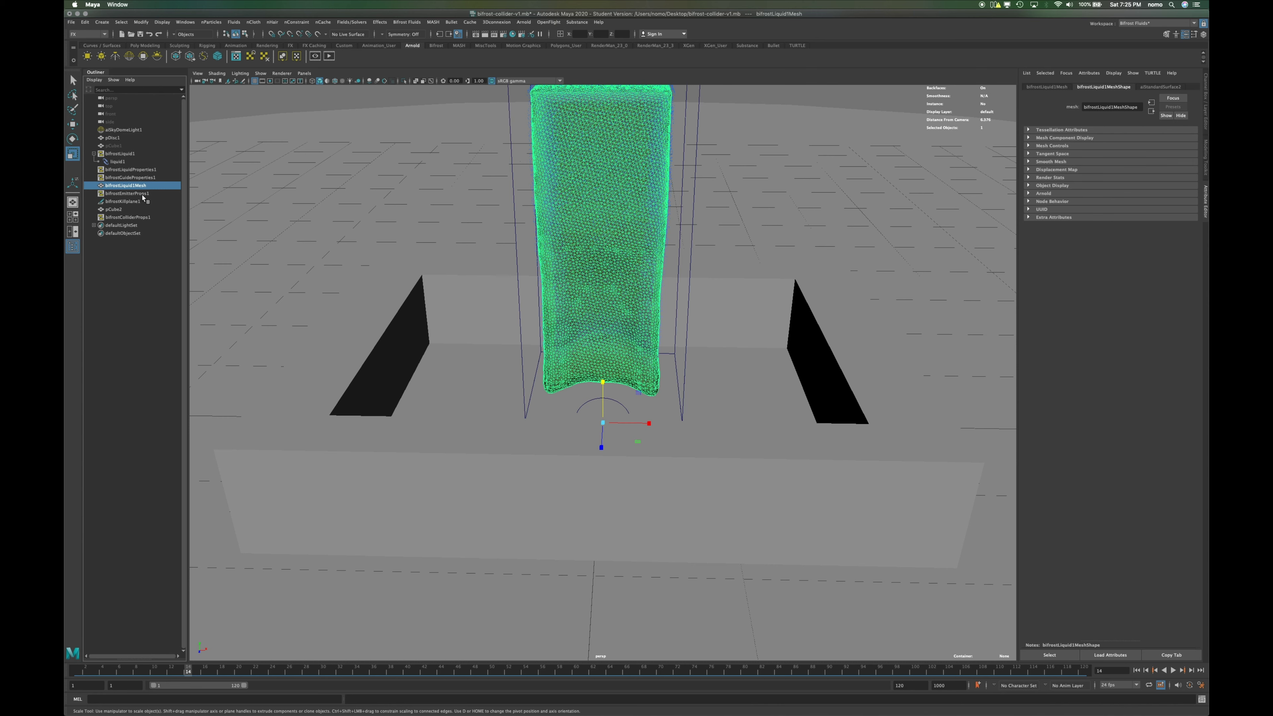
click(120, 161)
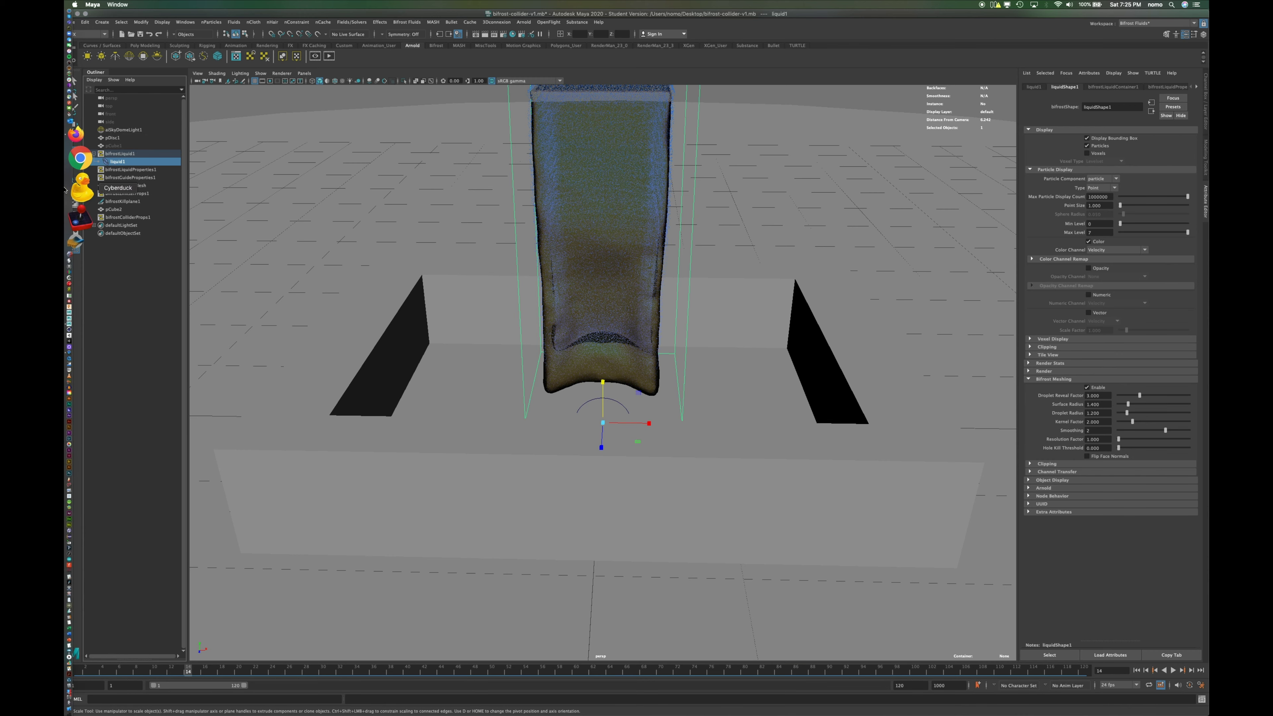
click(81, 174)
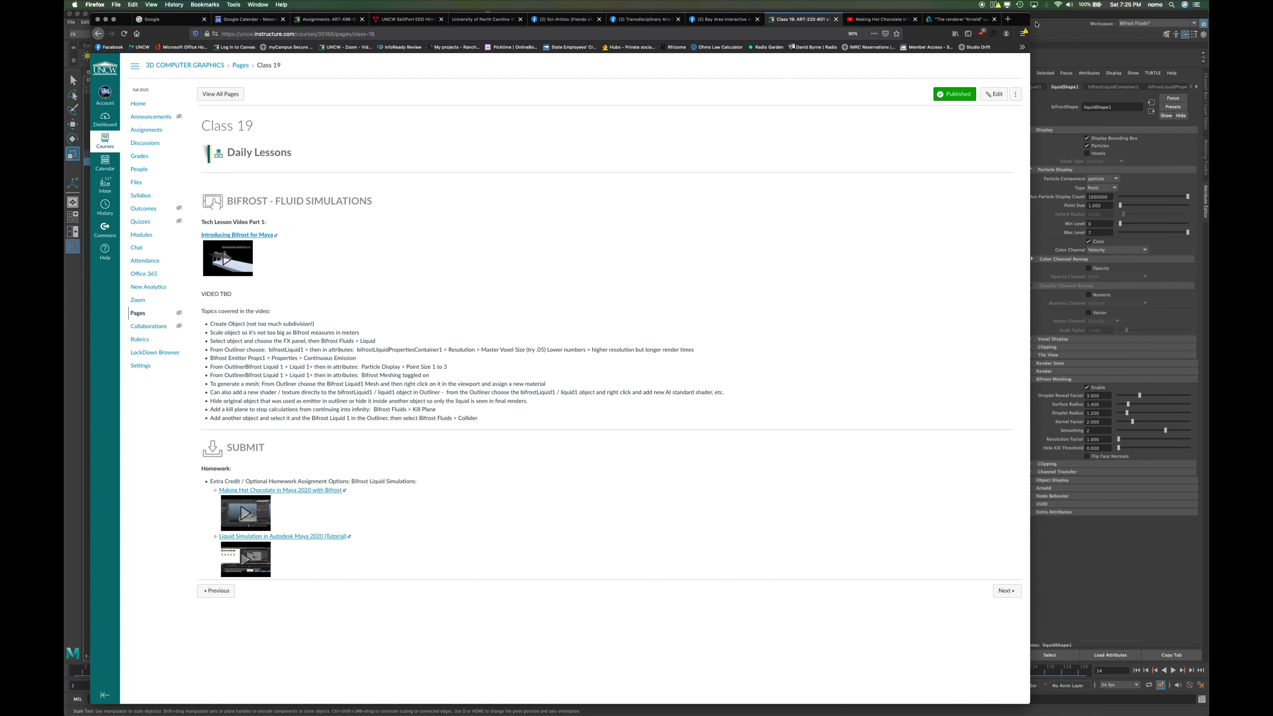
key(super+Tab)
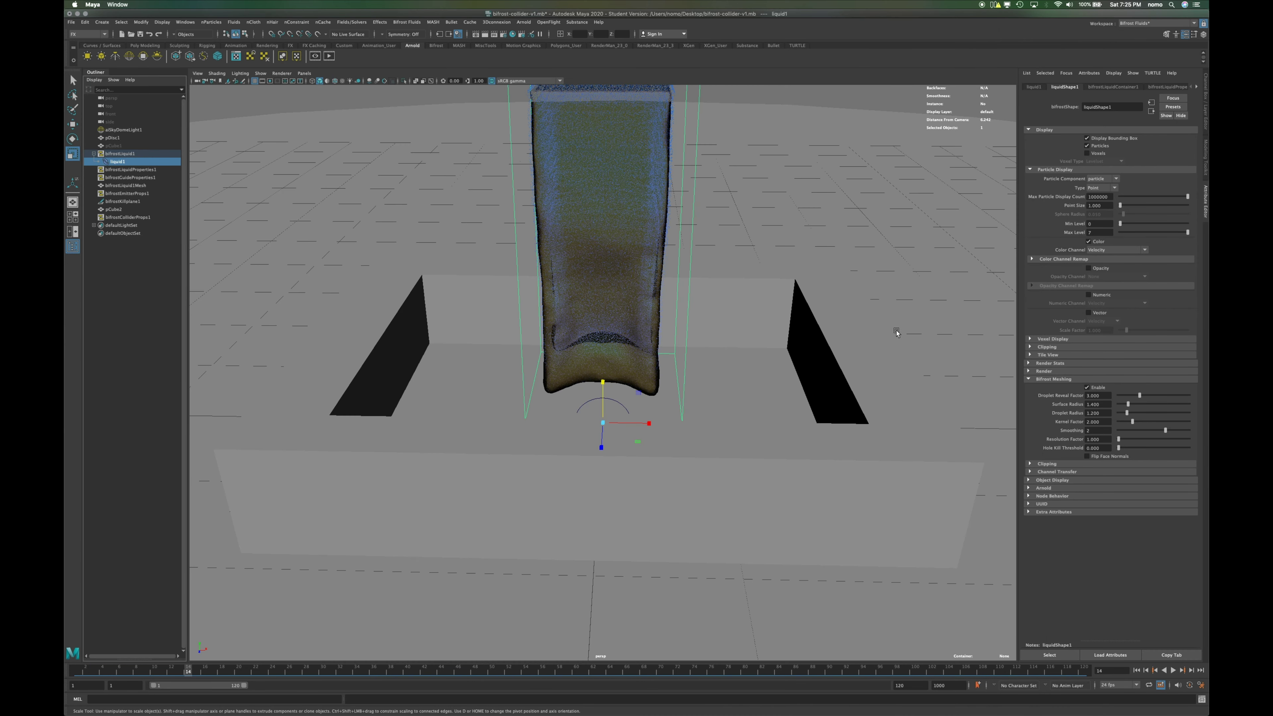
Play the simulation until the liquid spreads on the basin floor, stop it, and delete the history of bifrostLiquid1Mesh
click(1174, 670)
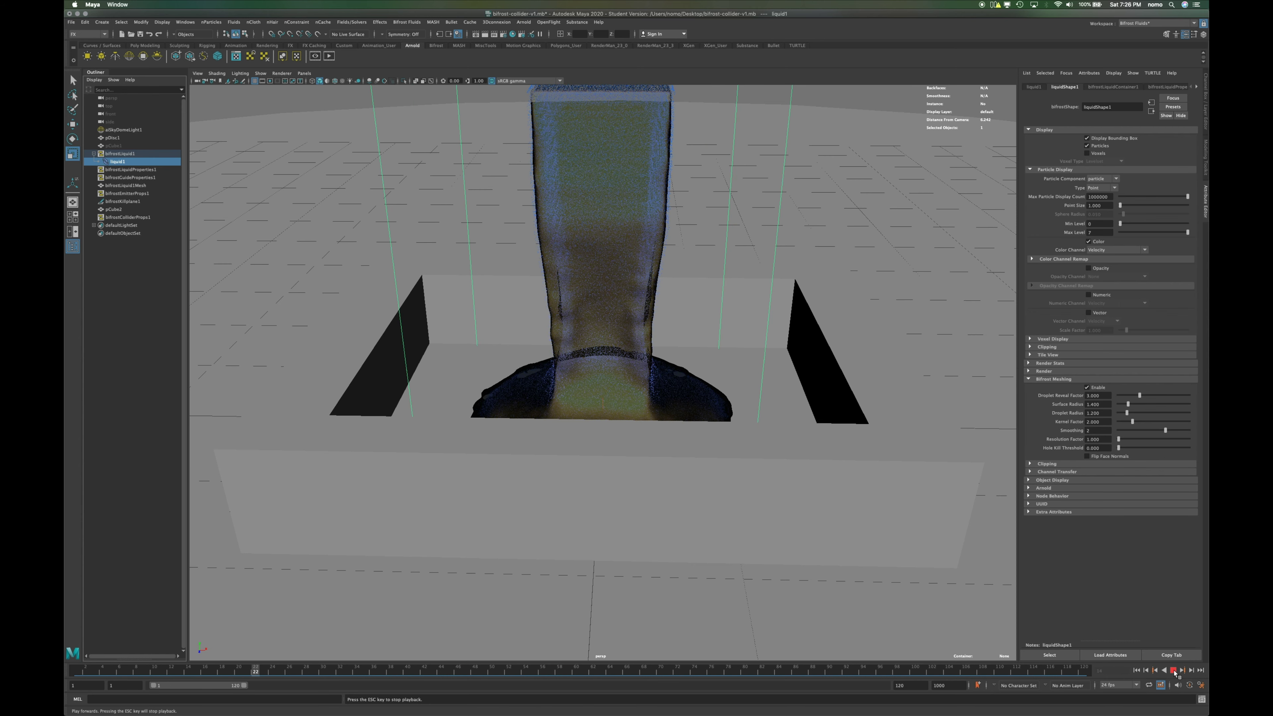
click(1173, 670)
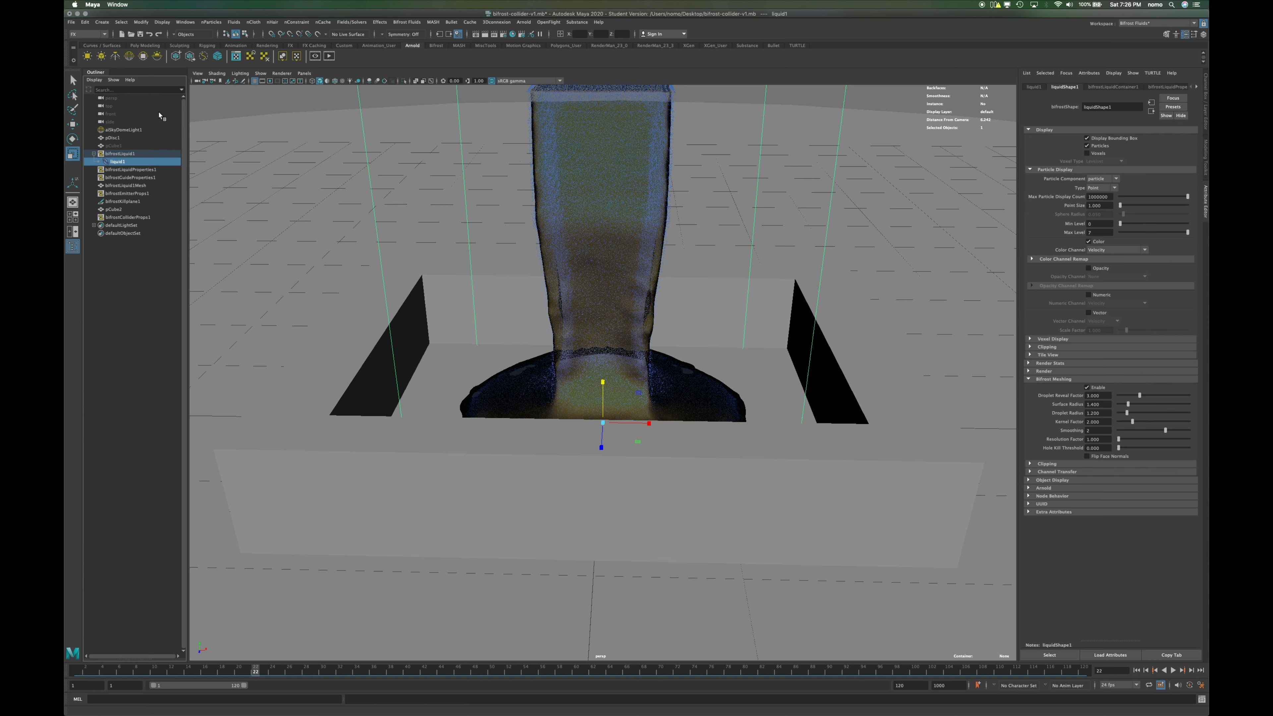
click(129, 186)
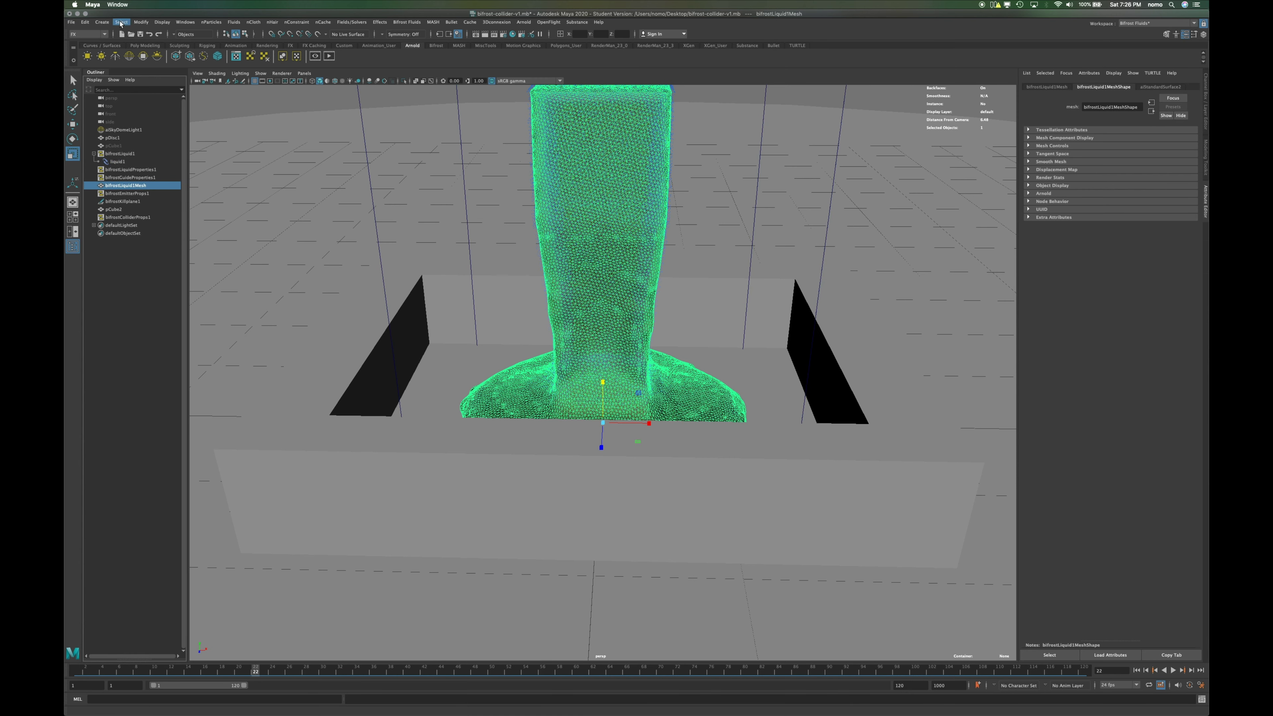
click(85, 22)
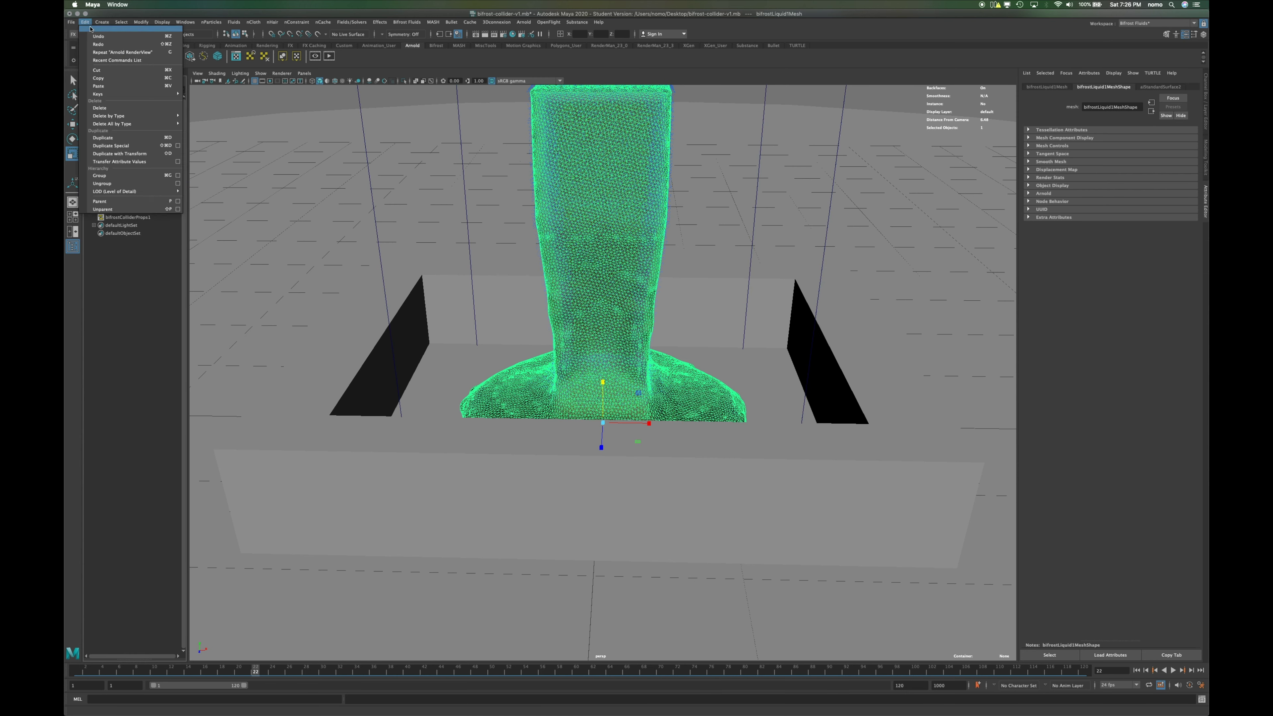
mouse_move(134, 117)
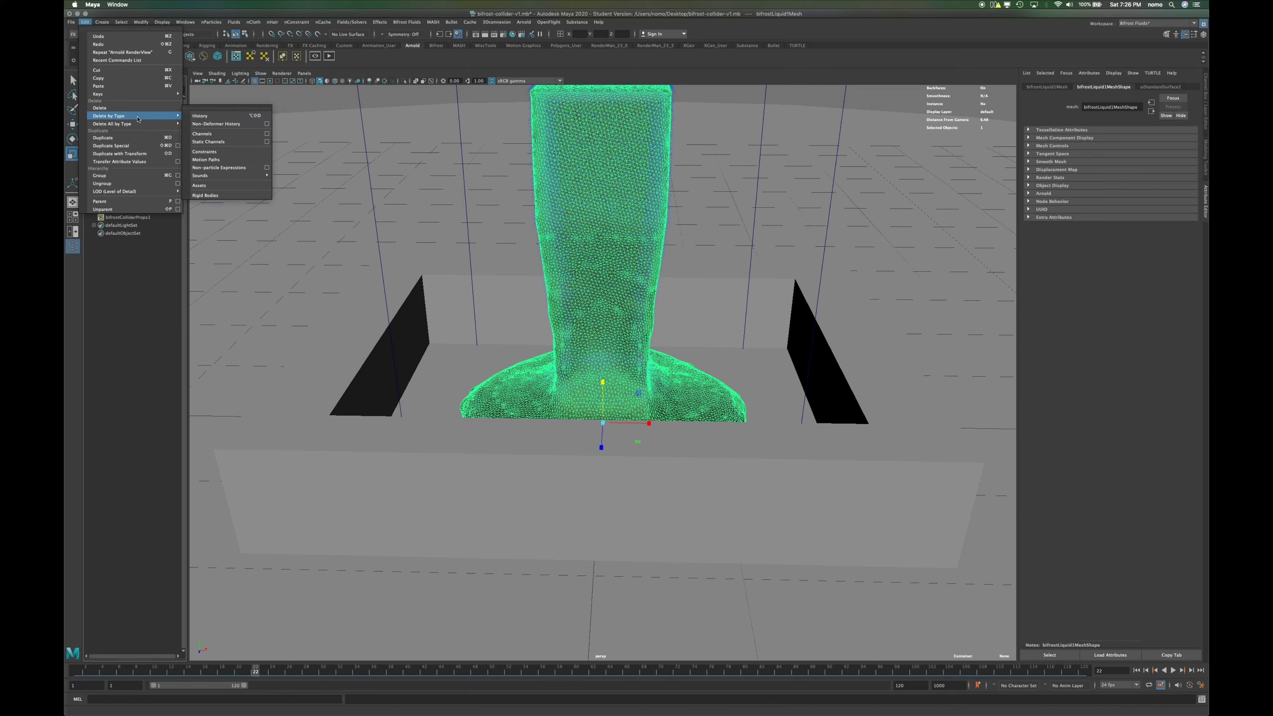
click(217, 117)
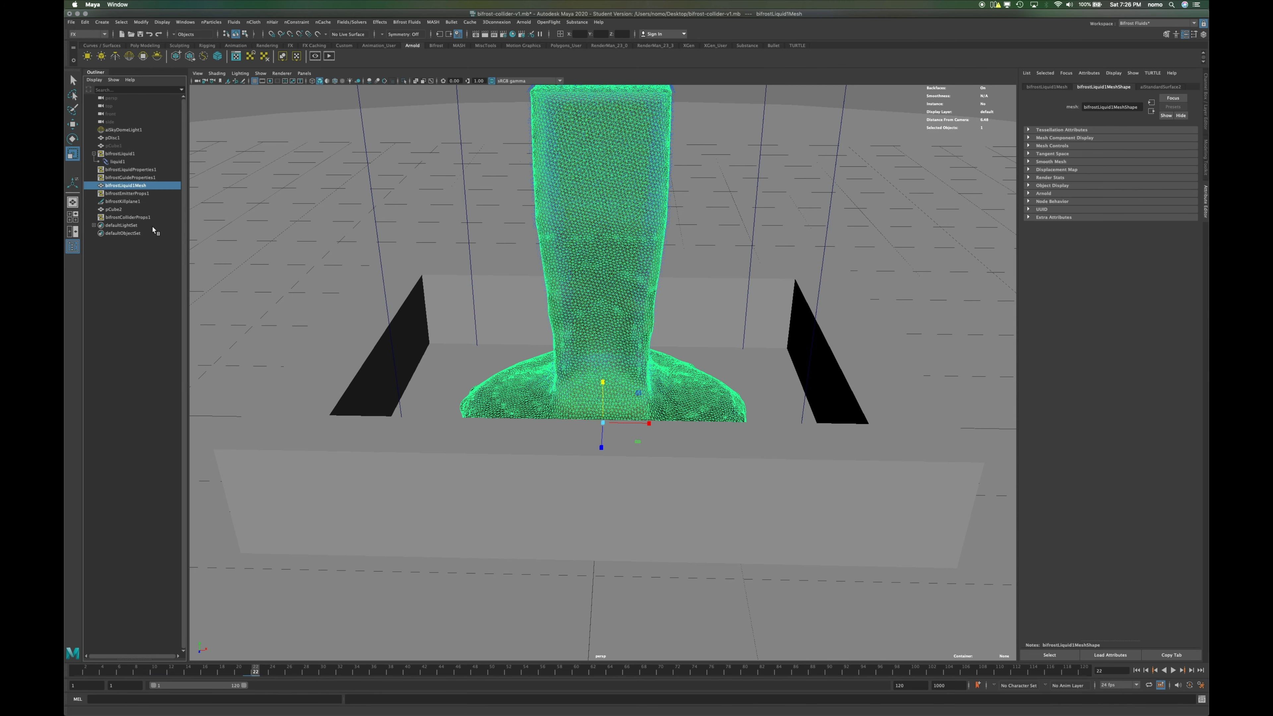
click(148, 262)
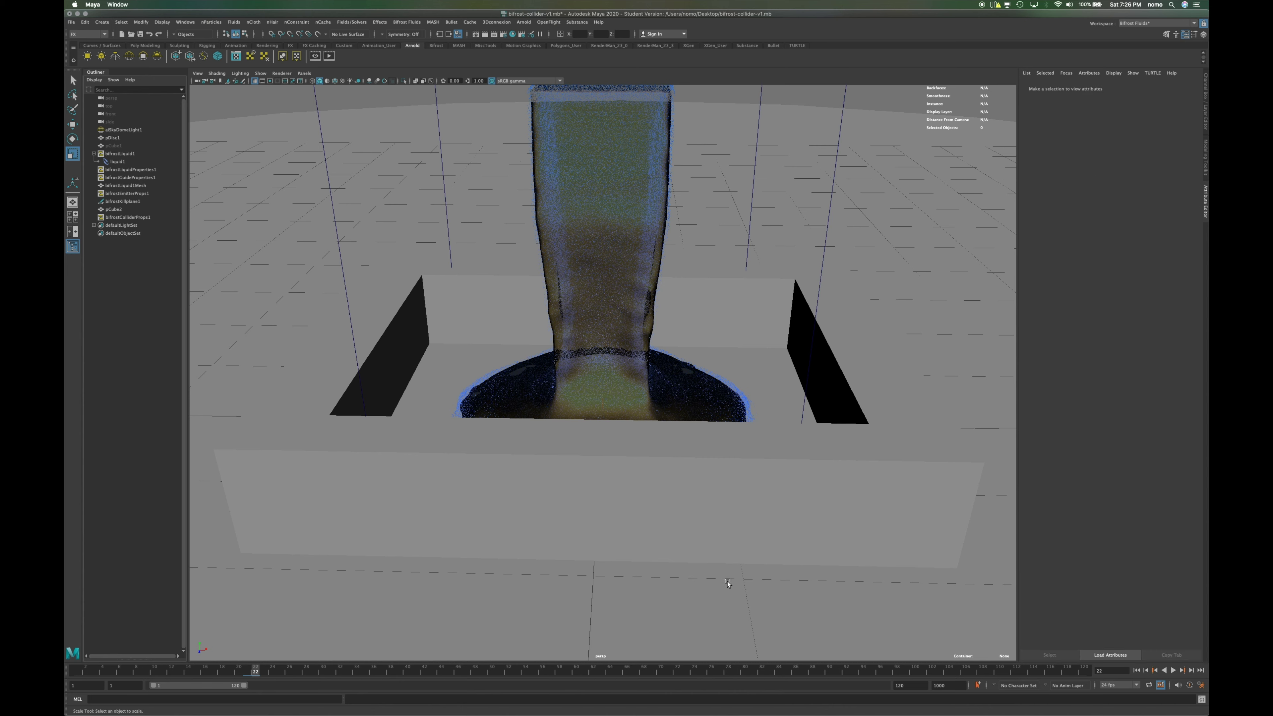
Return to the first frame and move bifrostLiquid1Mesh up and sideways, away from the simulated particles
click(1136, 670)
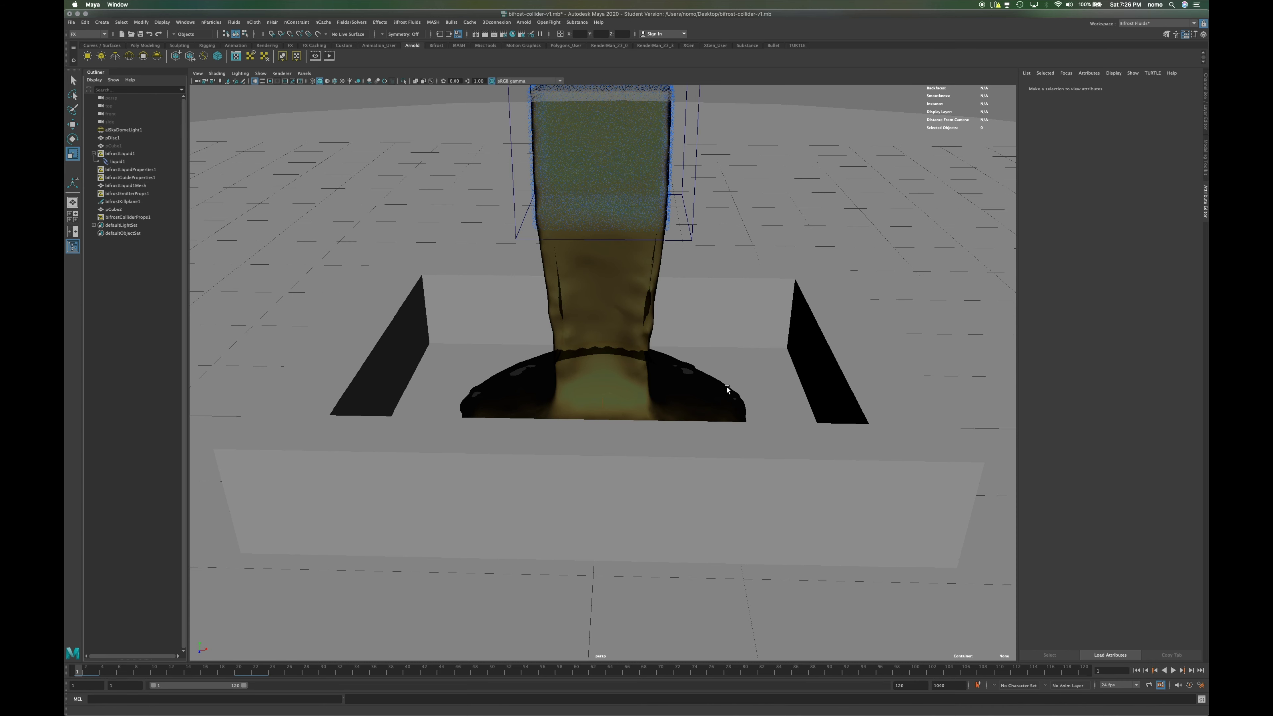
click(579, 299)
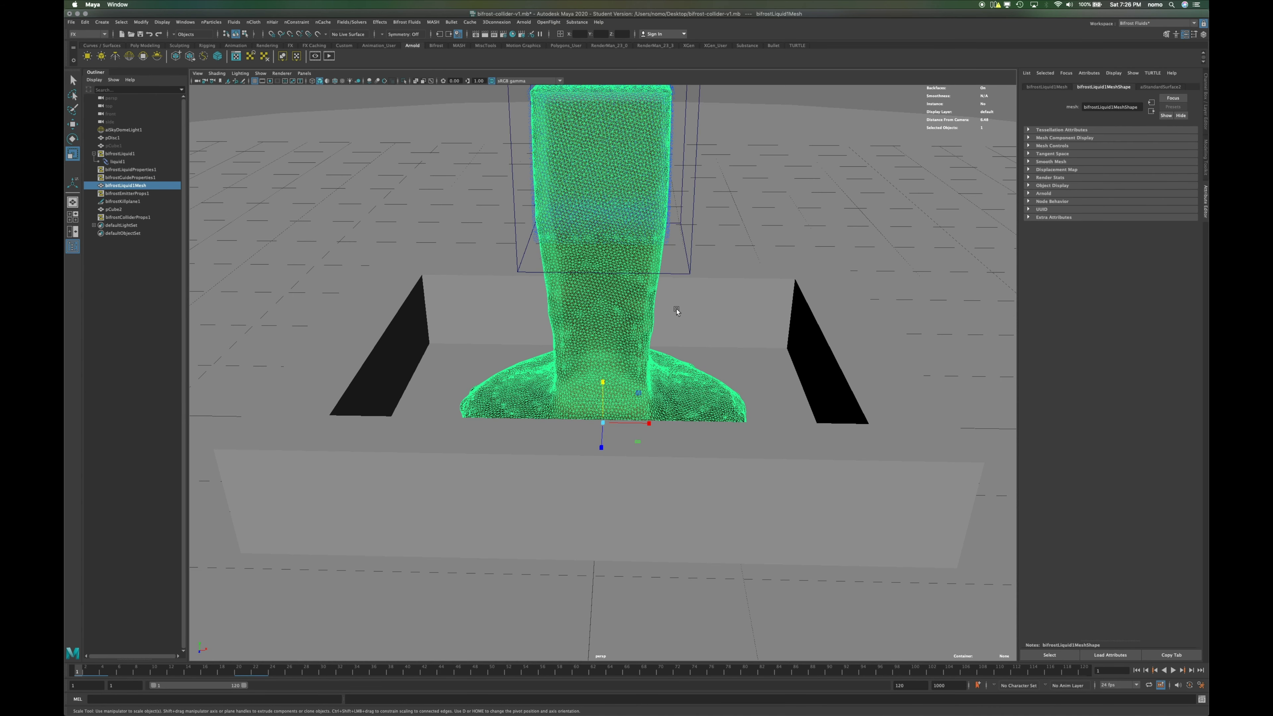
key(e)
key(q)
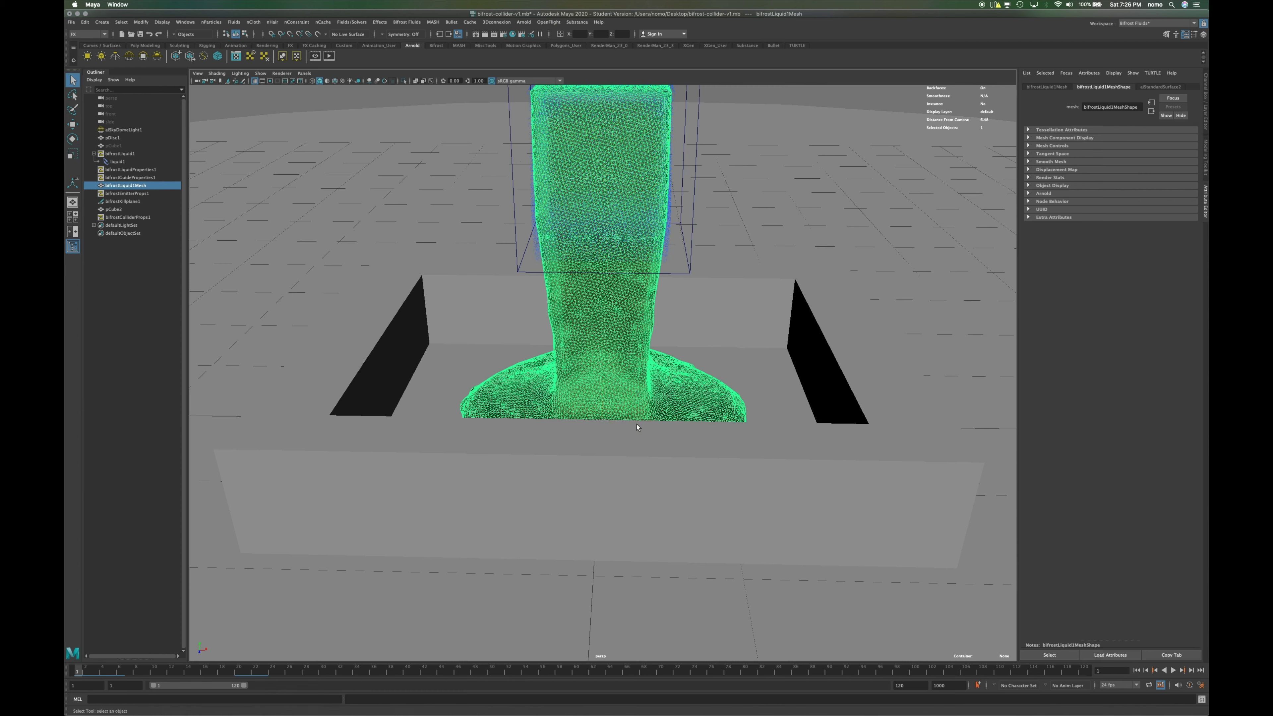
key(e)
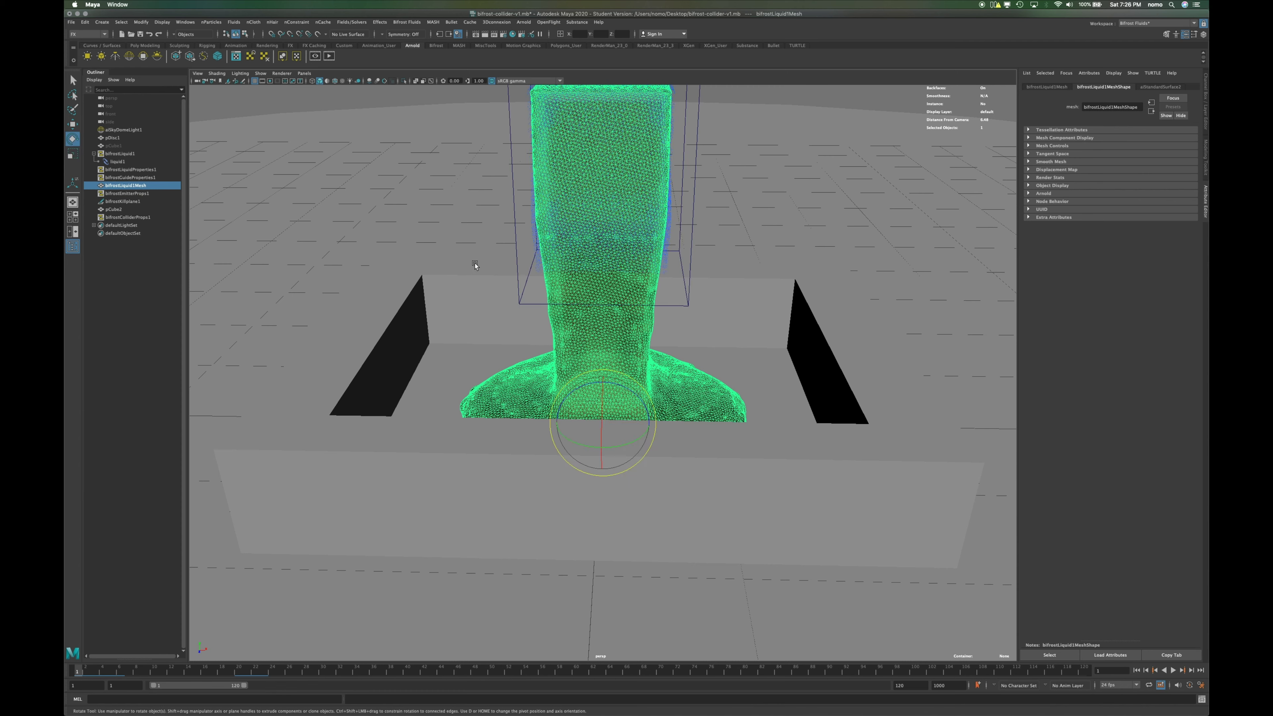
key(q)
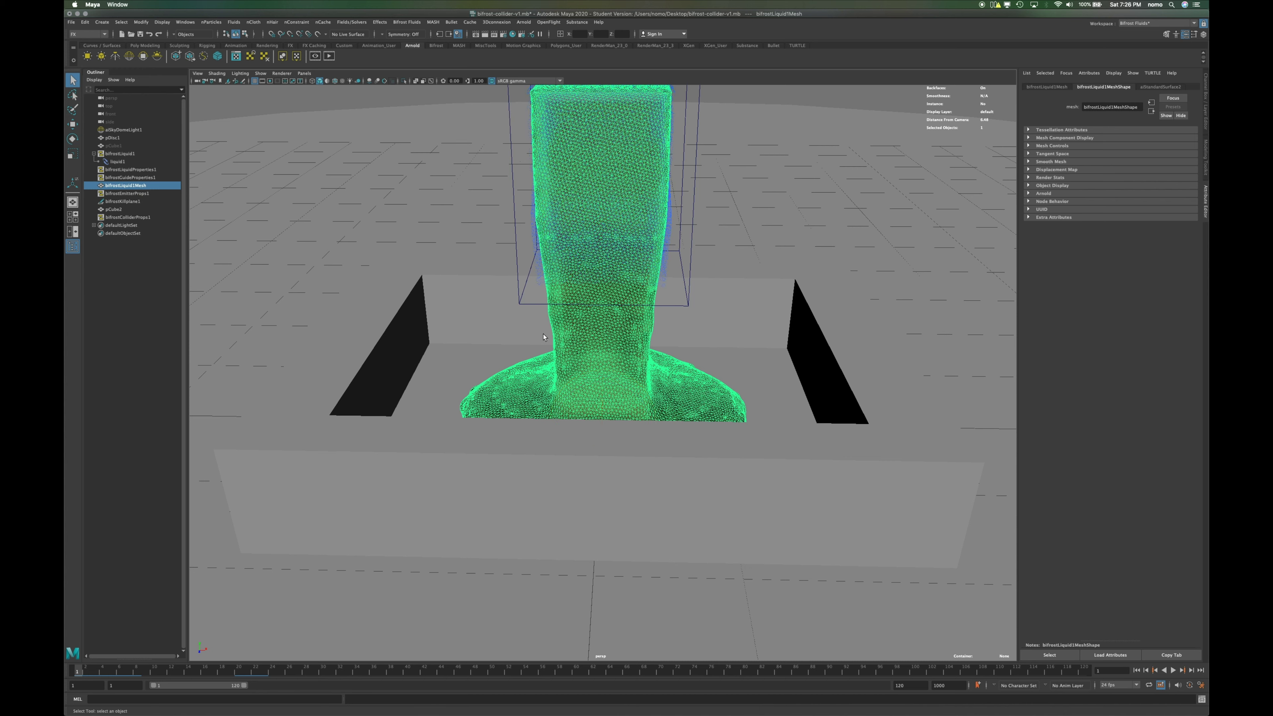
key(e)
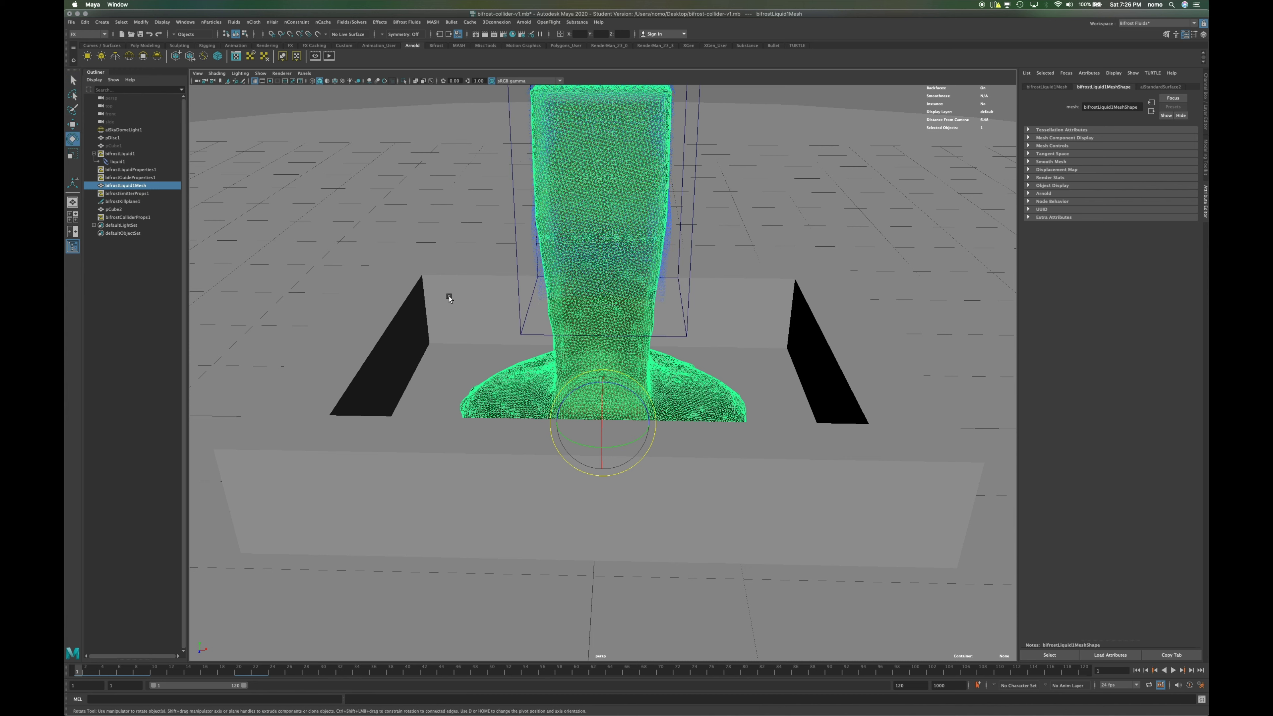
key(w)
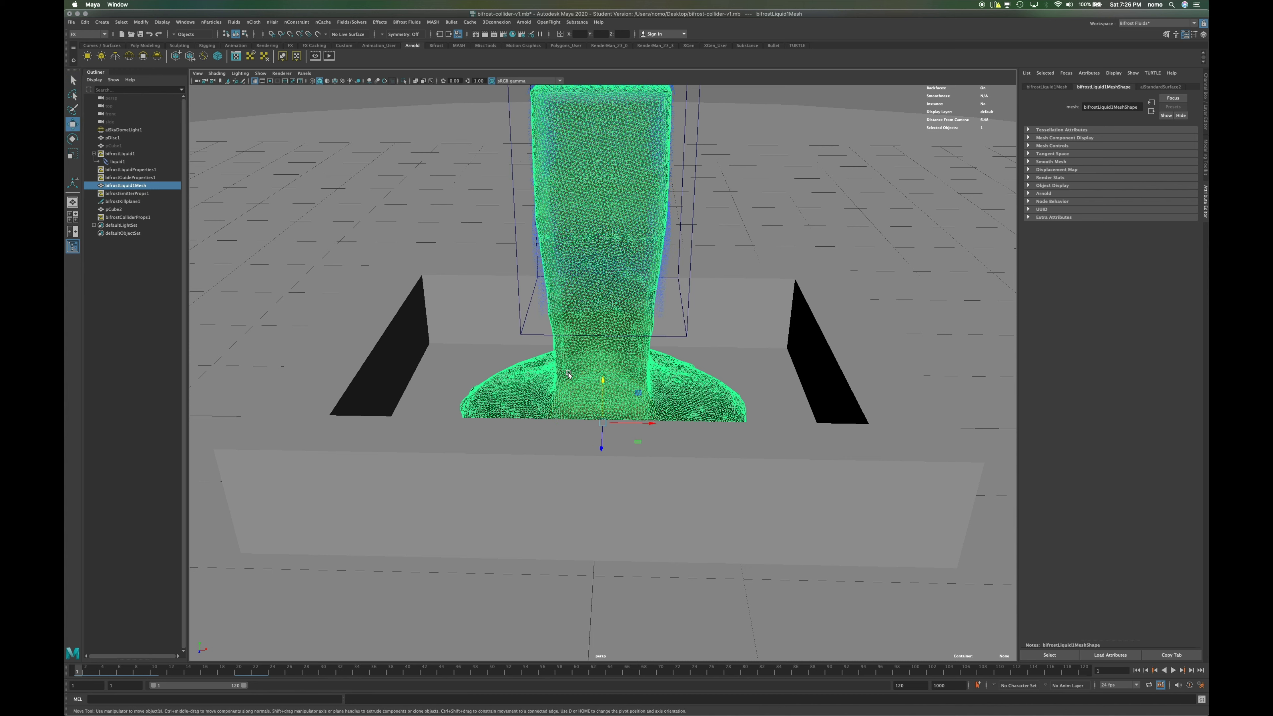
drag(602, 407, 581, 310)
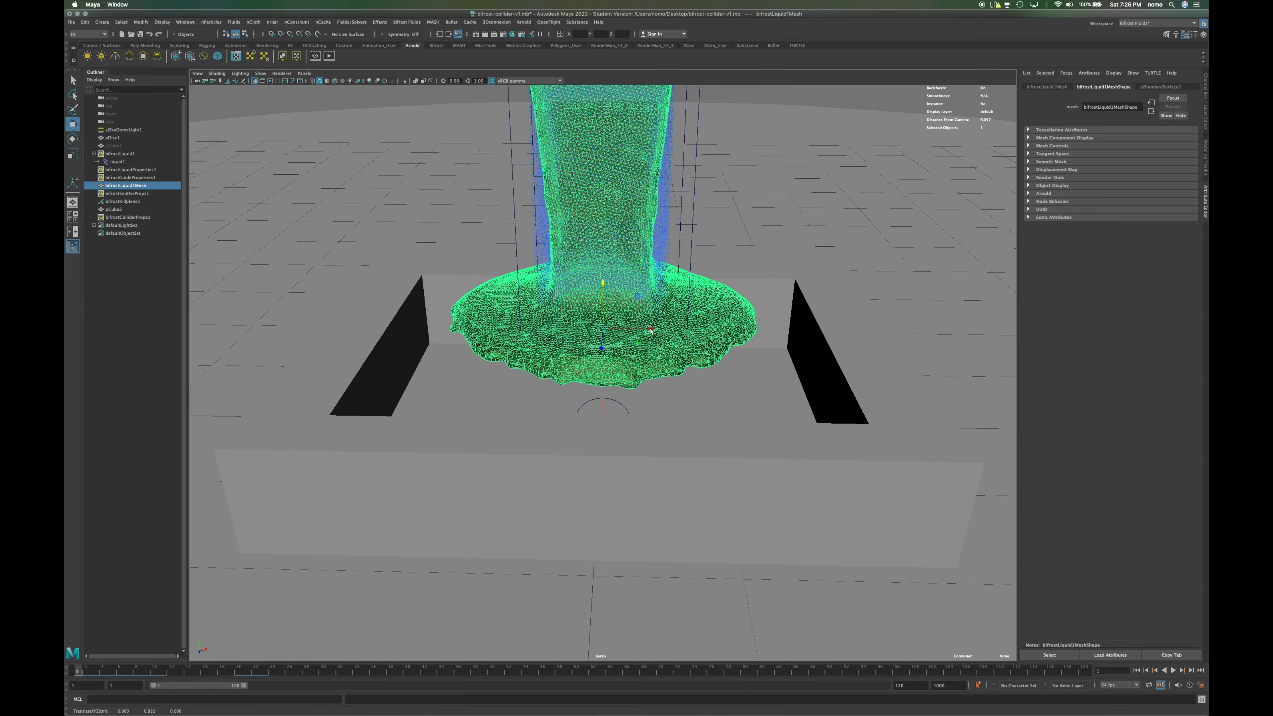
drag(572, 322, 363, 297)
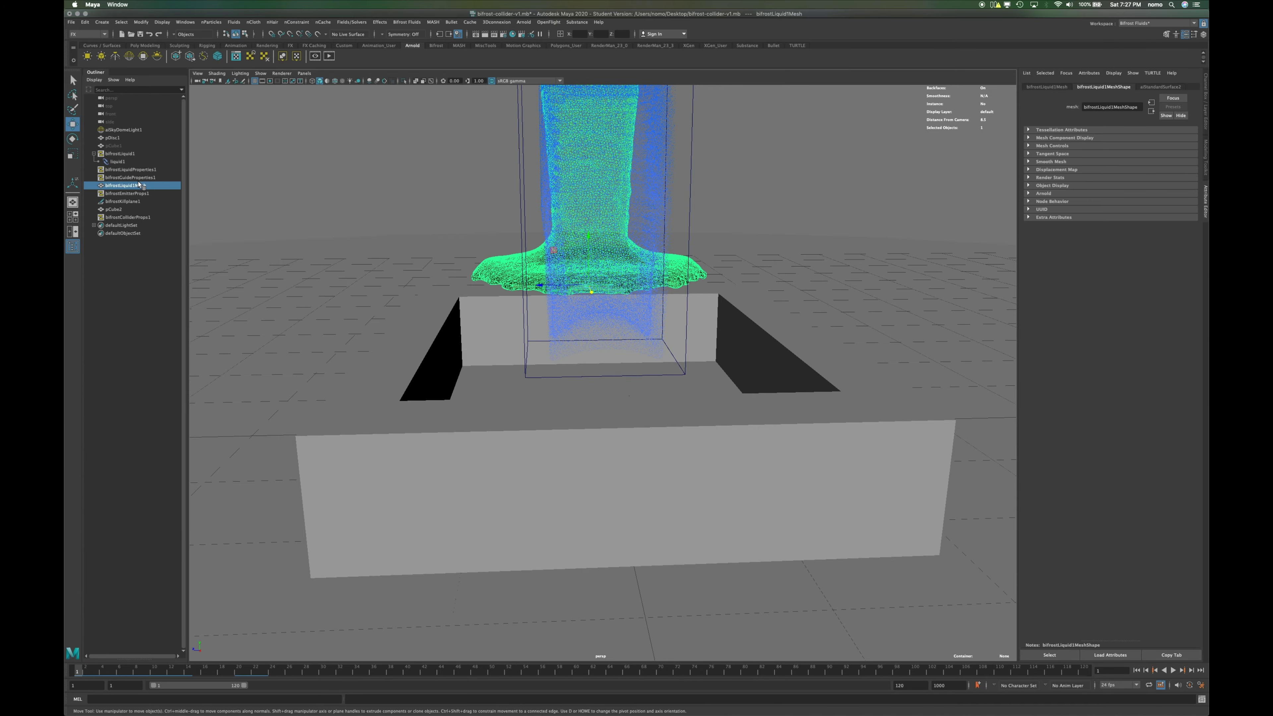
alt+drag(349, 282, 497, 293)
scroll(471, 303, down, 3)
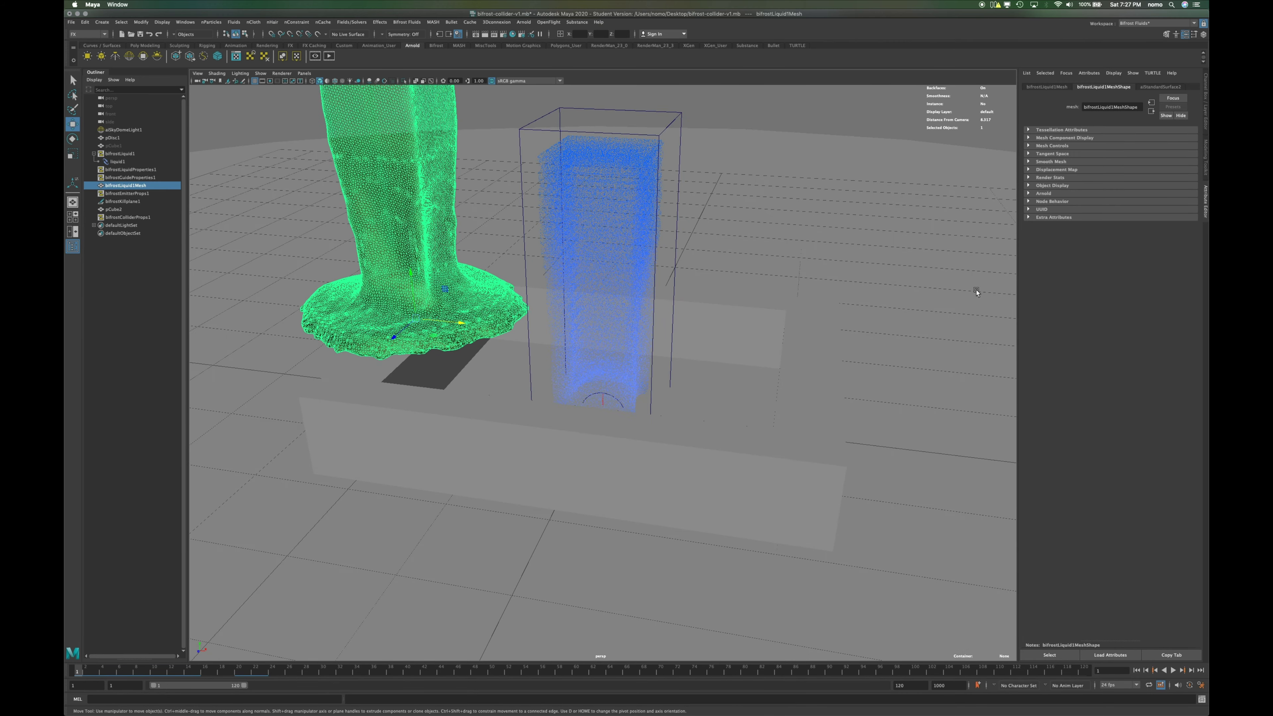